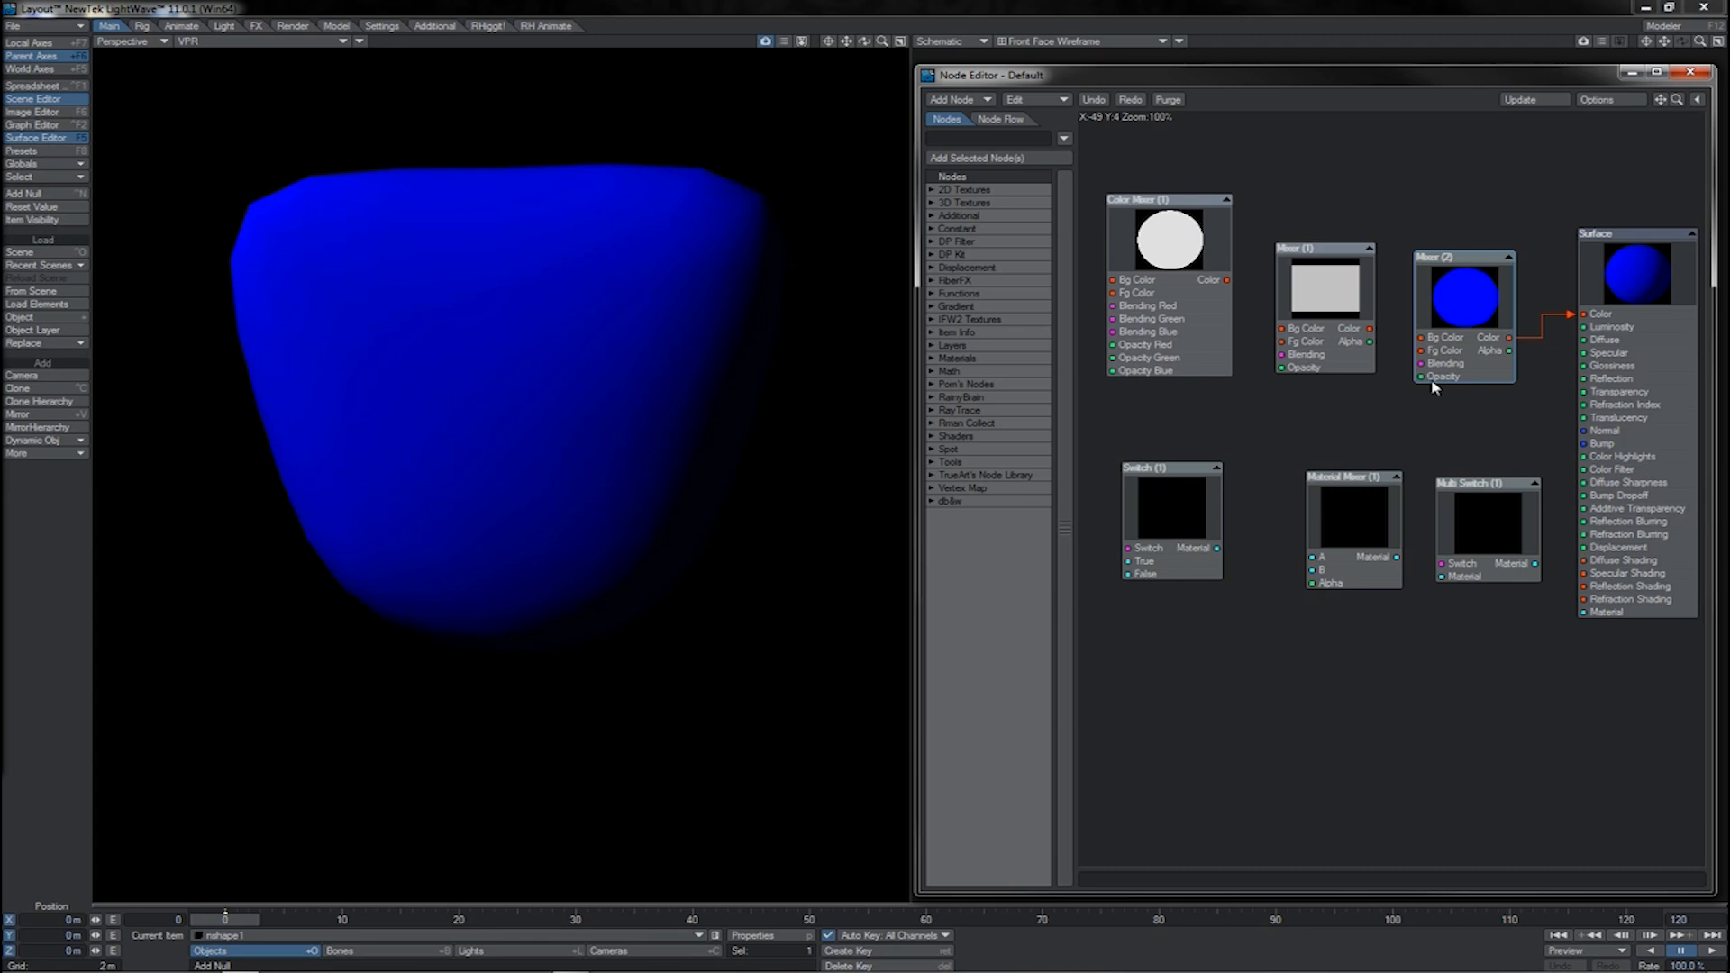
Connect the Gradient's alpha output to Mixer (2)'s Opacity input and close the Gradient's settings.
left_click_drag(1354, 451, 1423, 377)
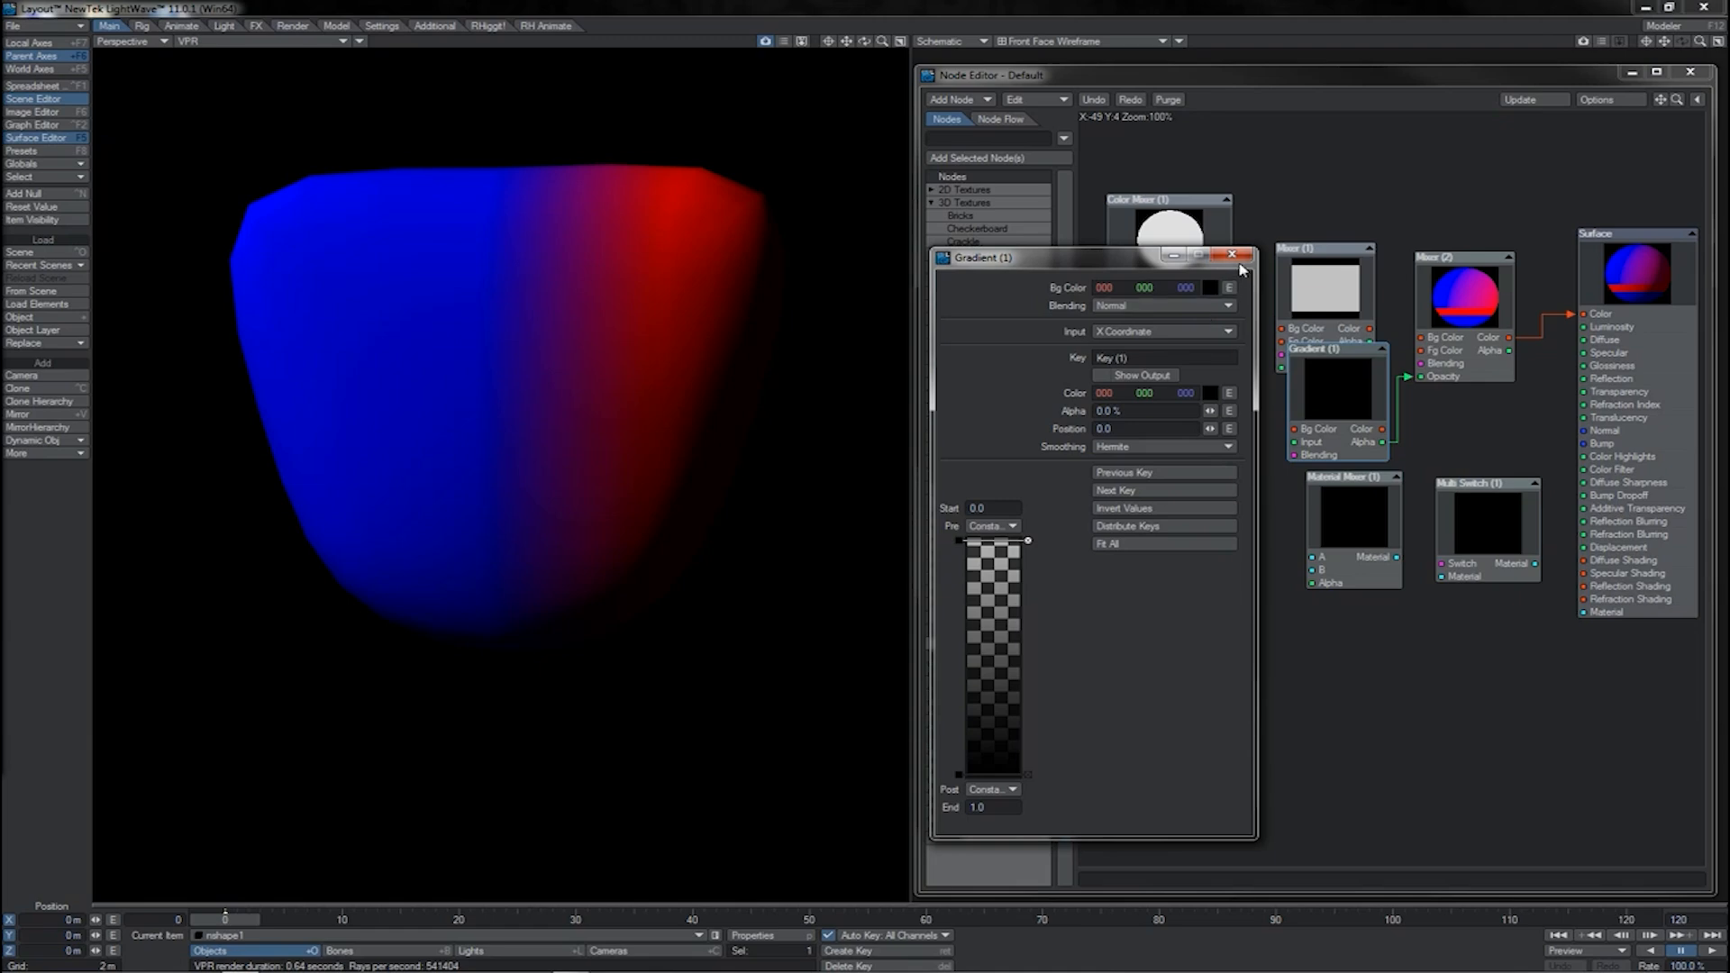
left_click(1232, 255)
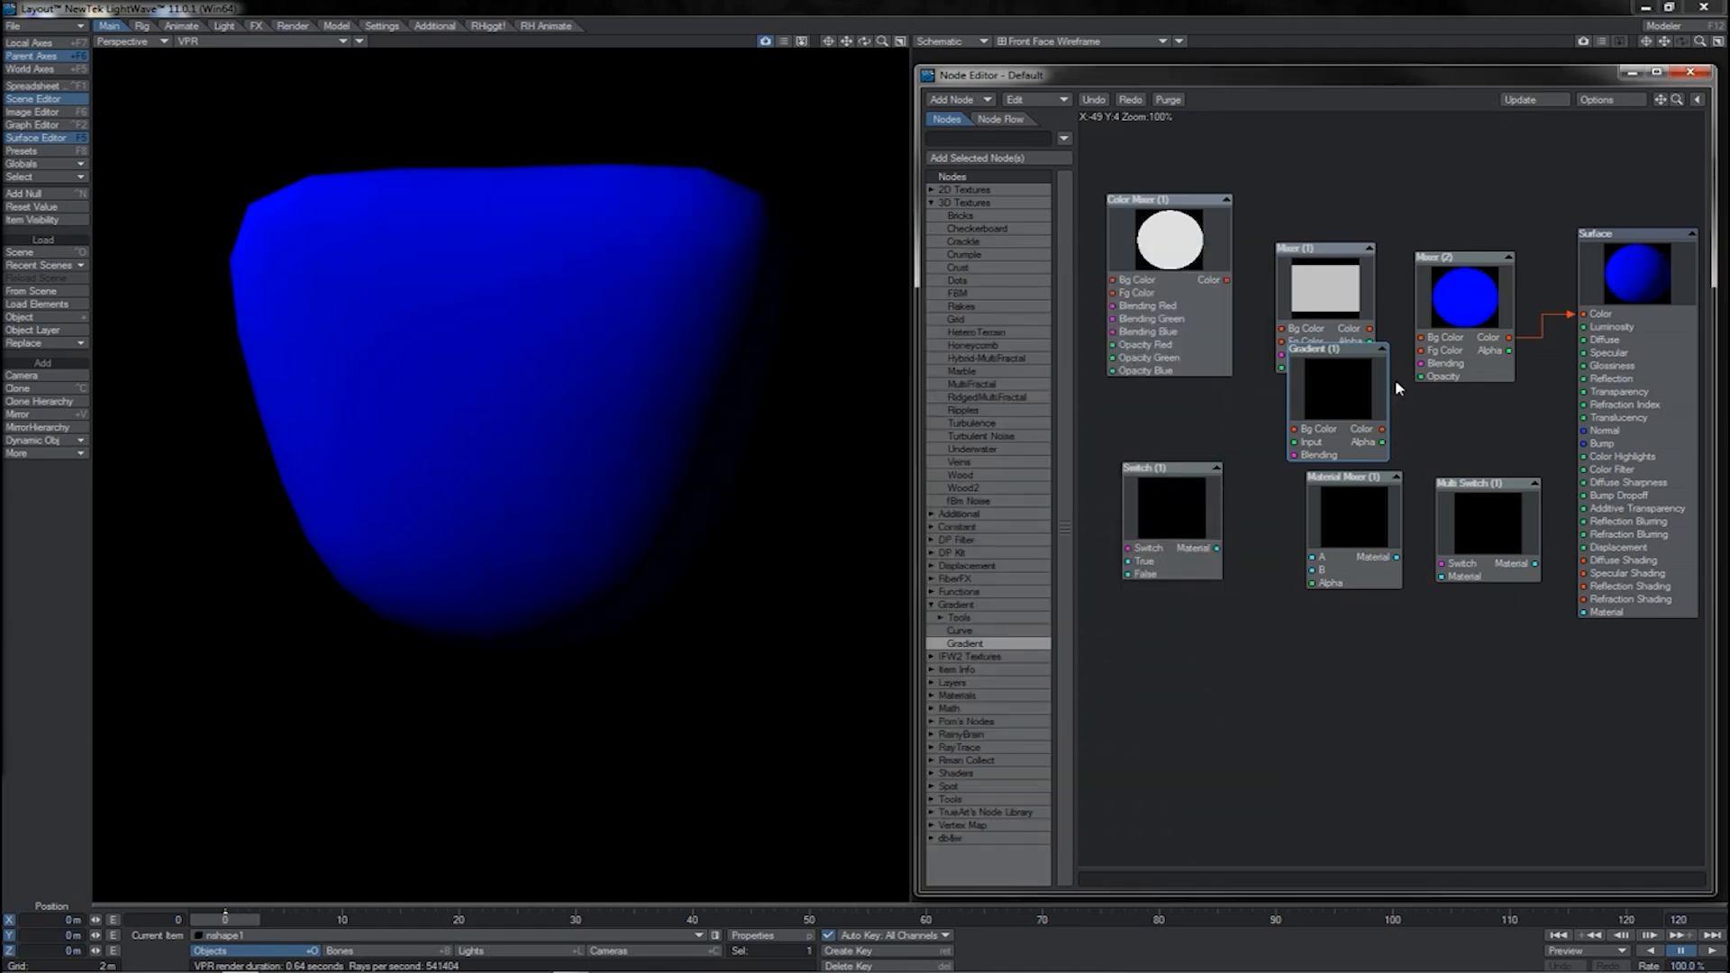
Try Multiply blending on Mixer (2), set its opacity to 50% and its blending to Red, and reposition the node.
double_click(1480, 328)
left_click(1306, 317)
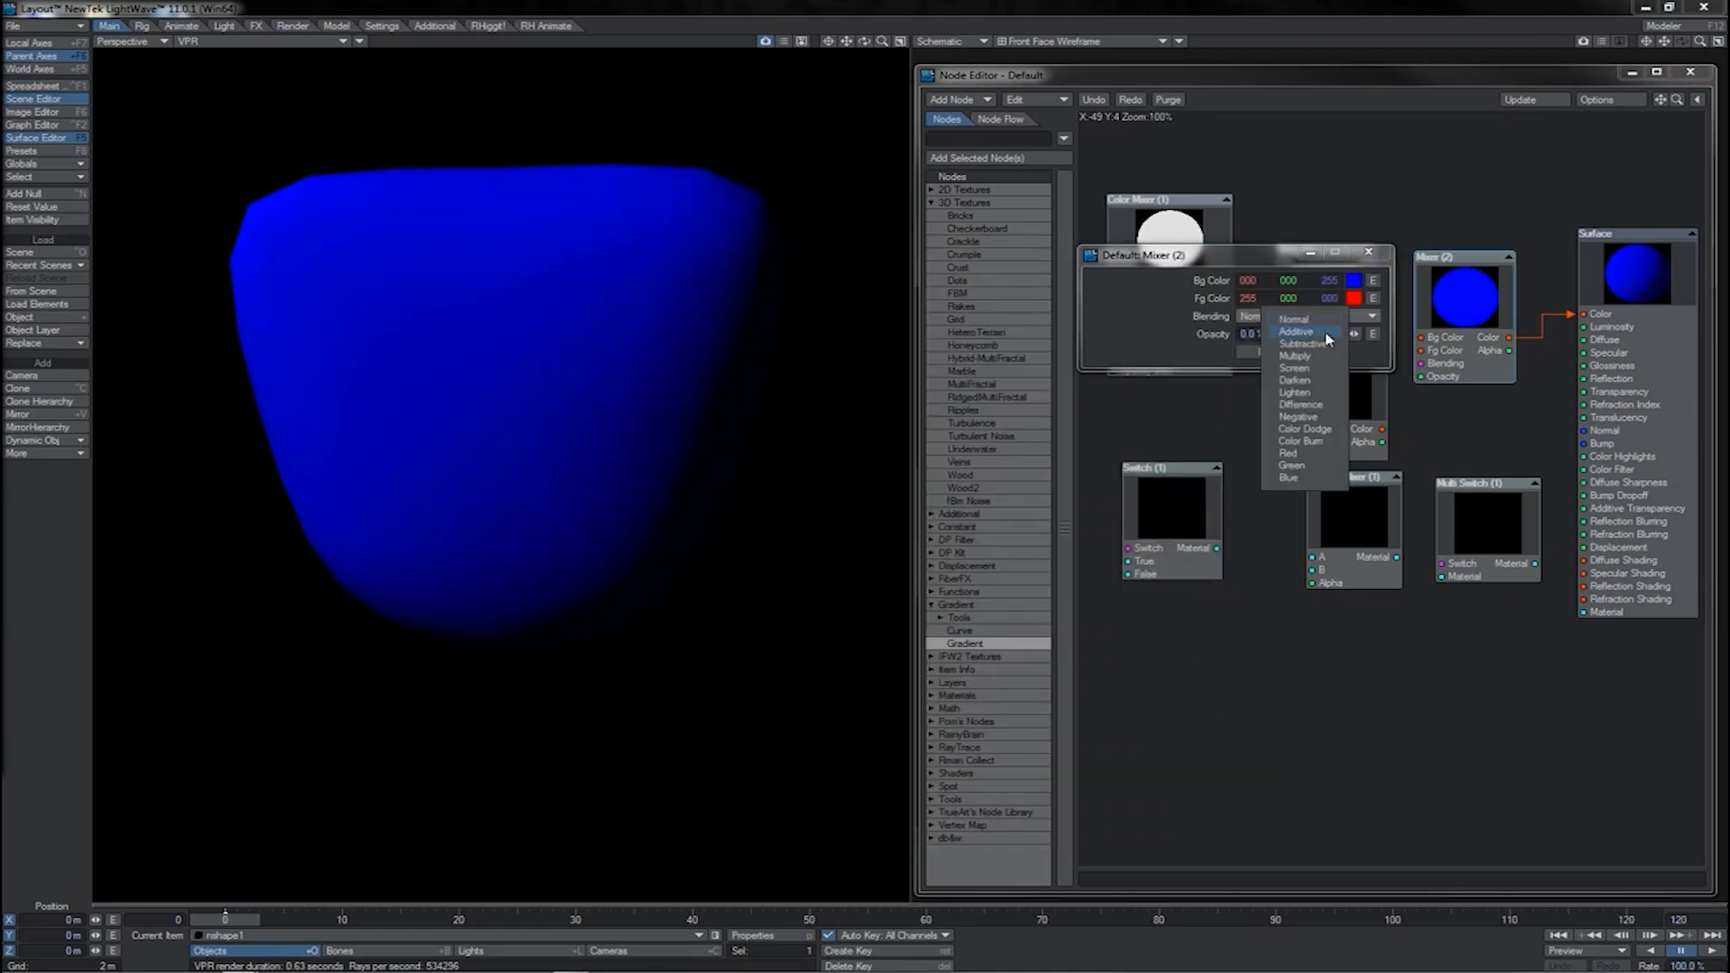
left_click(1306, 359)
left_click(1307, 328)
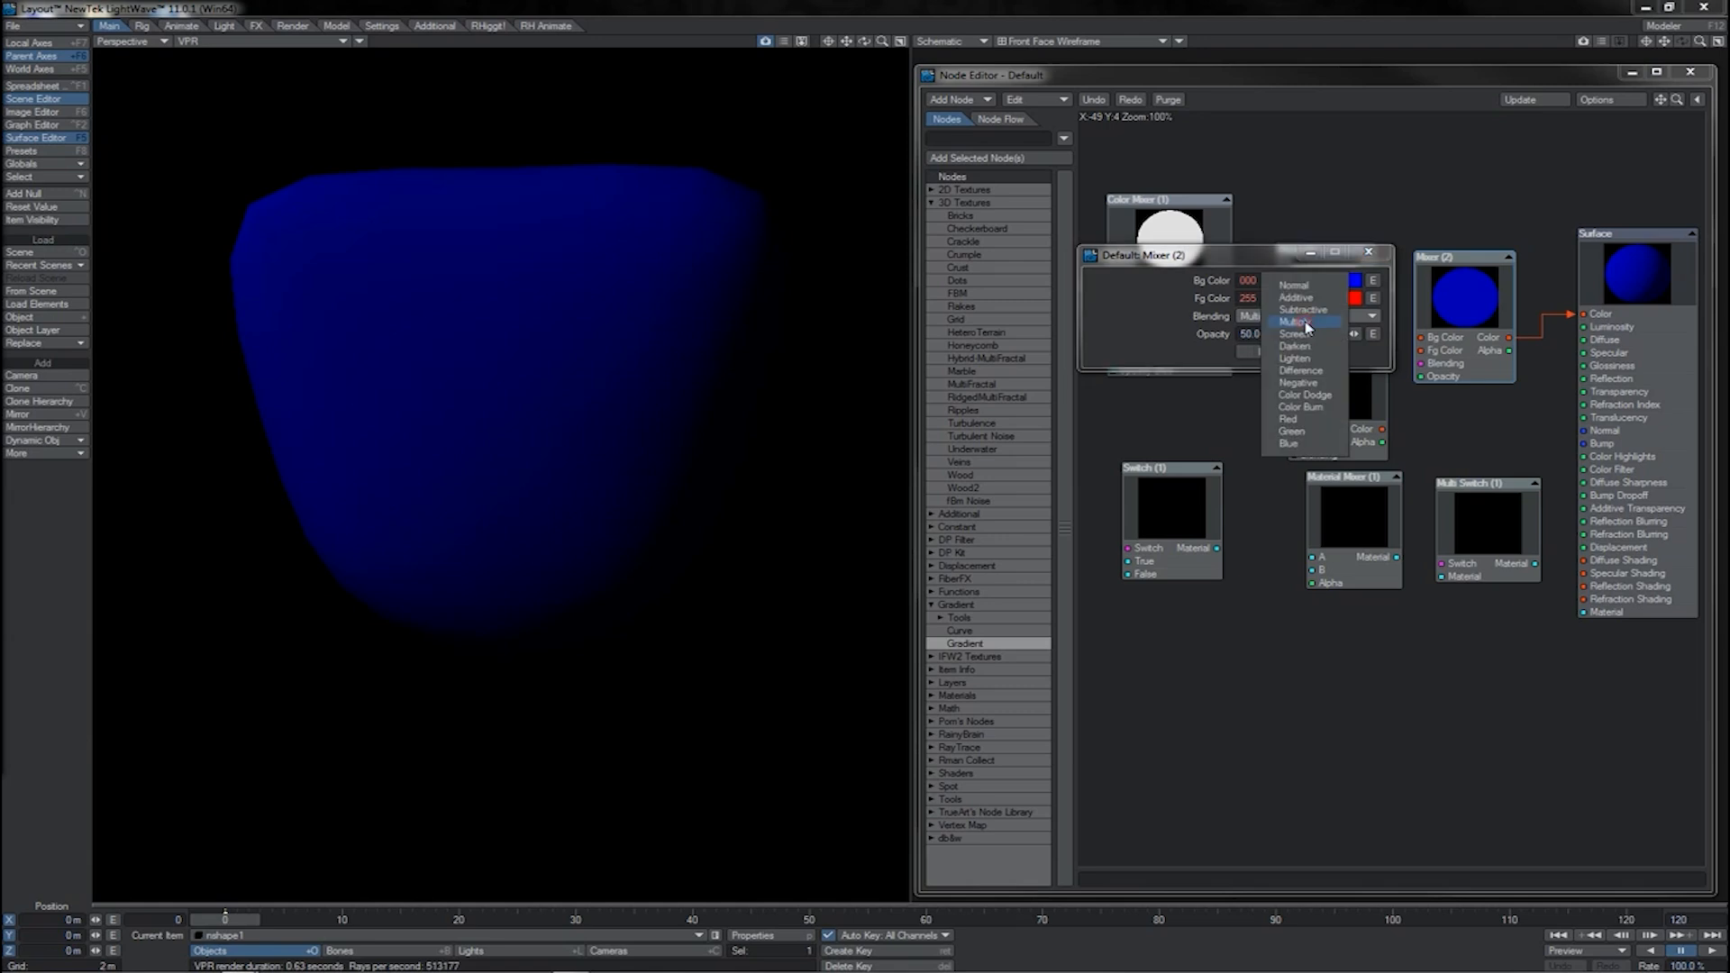
left_click(1309, 346)
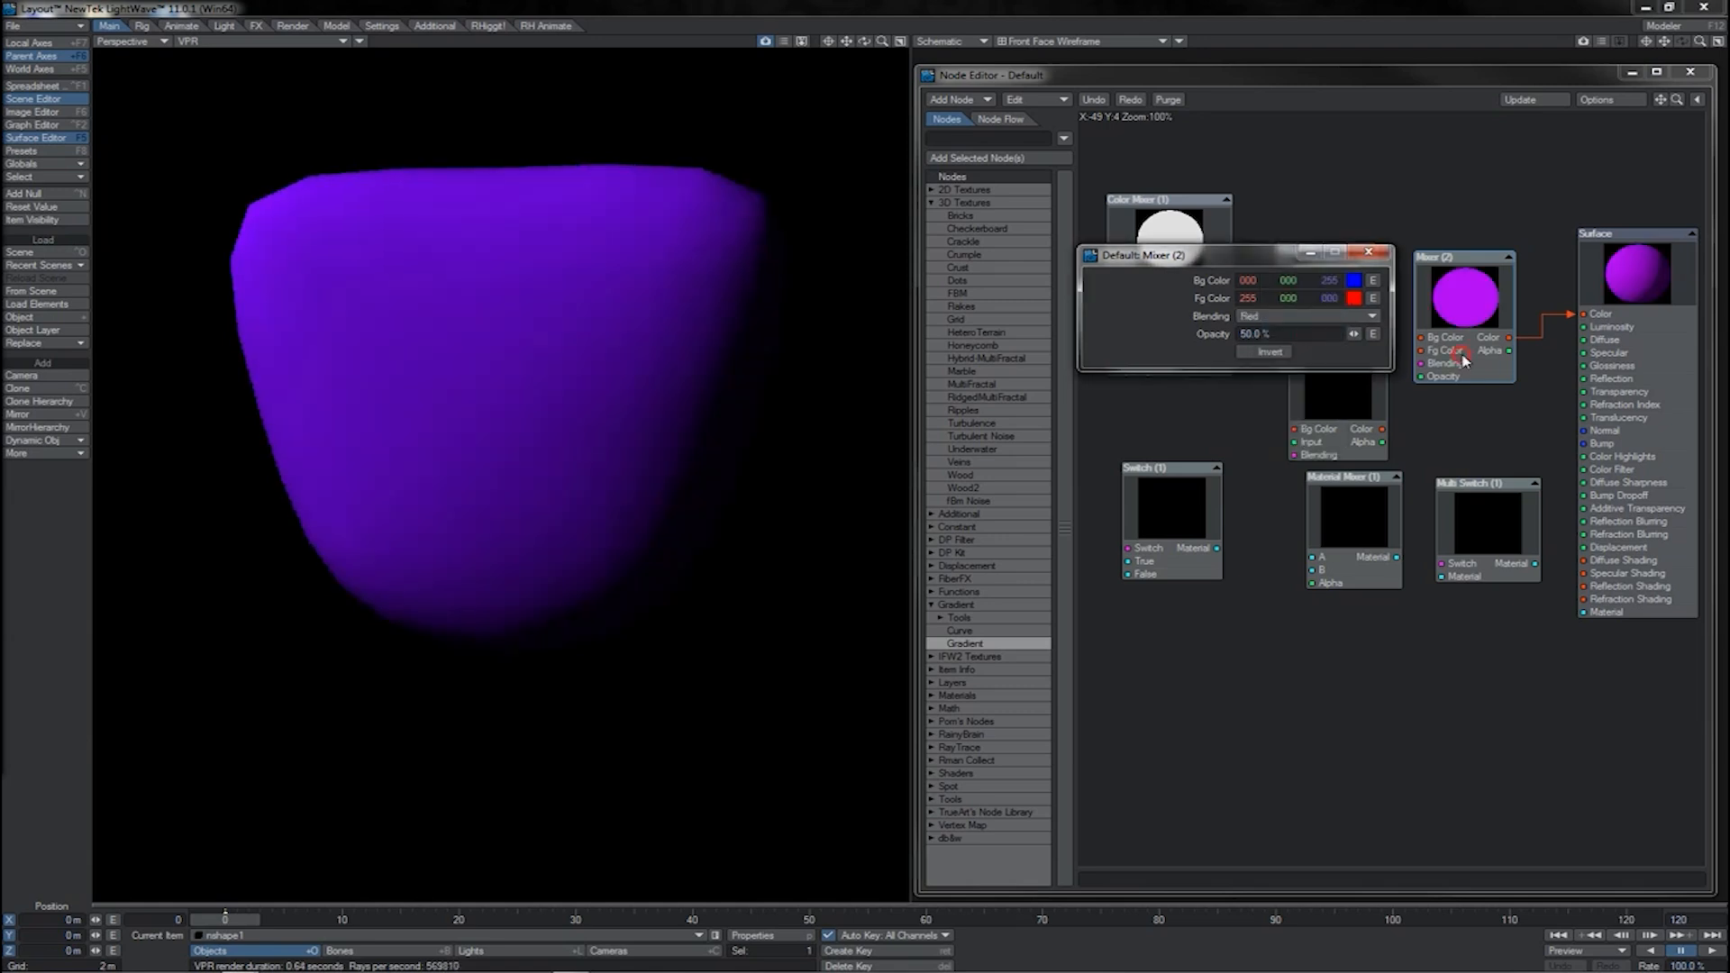
left_click_drag(1462, 359, 1476, 352)
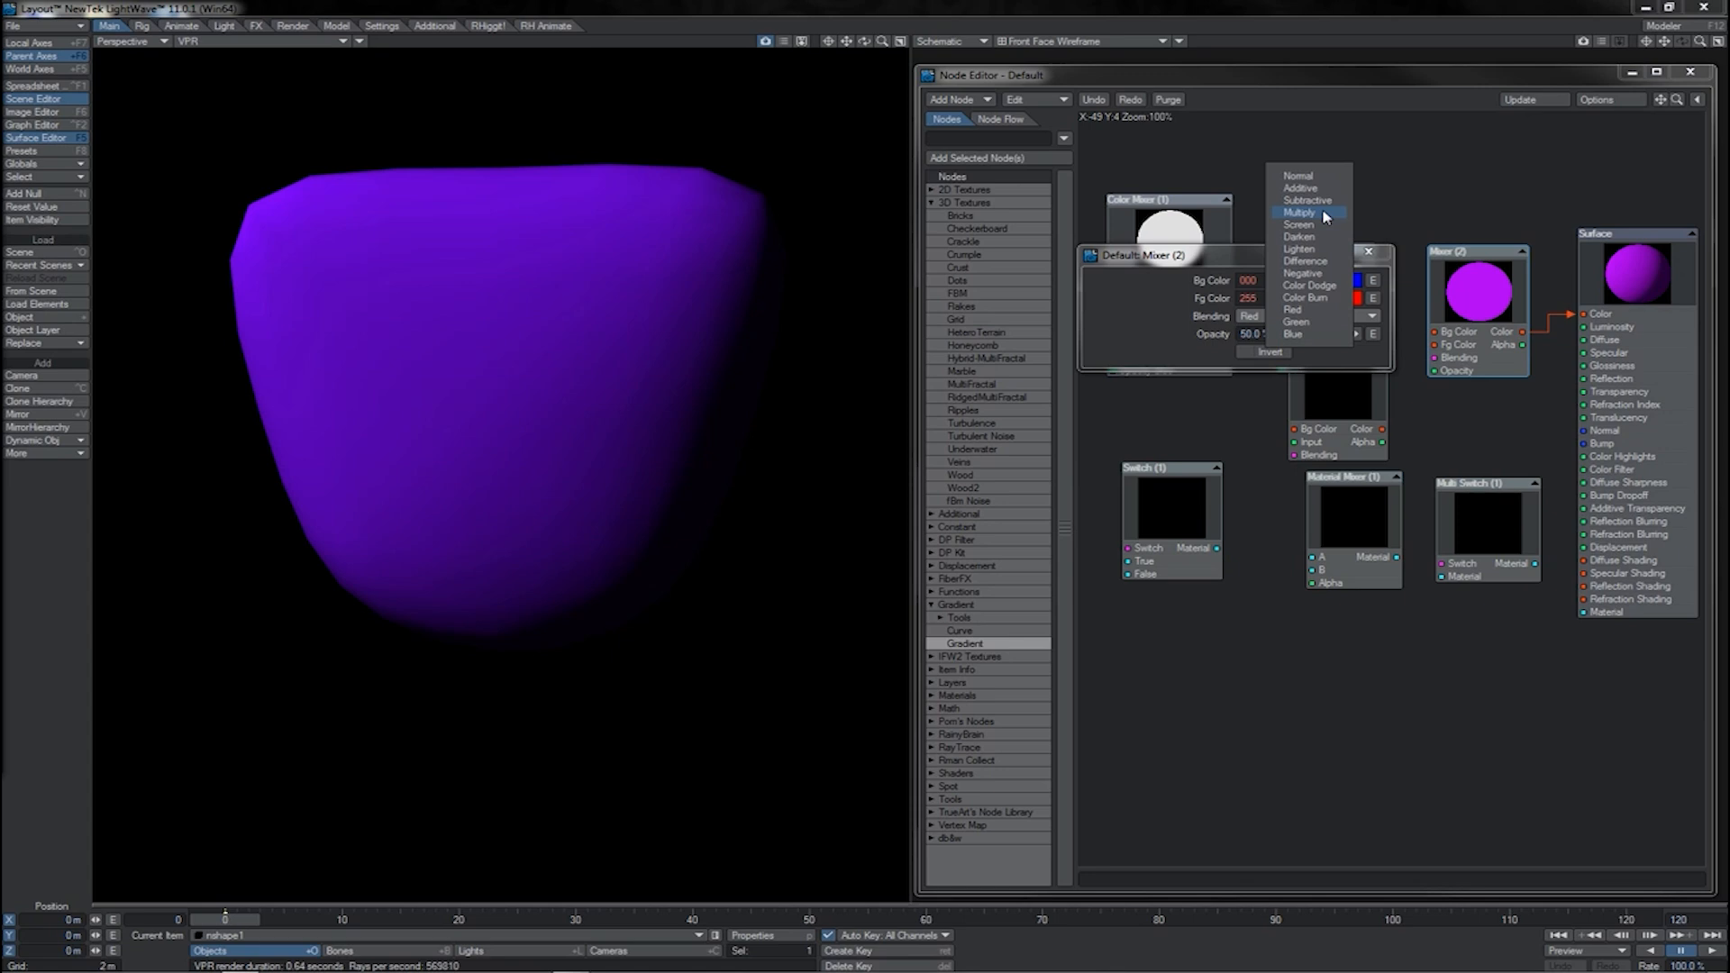
left_click(1370, 254)
left_click_drag(1448, 290, 1437, 300)
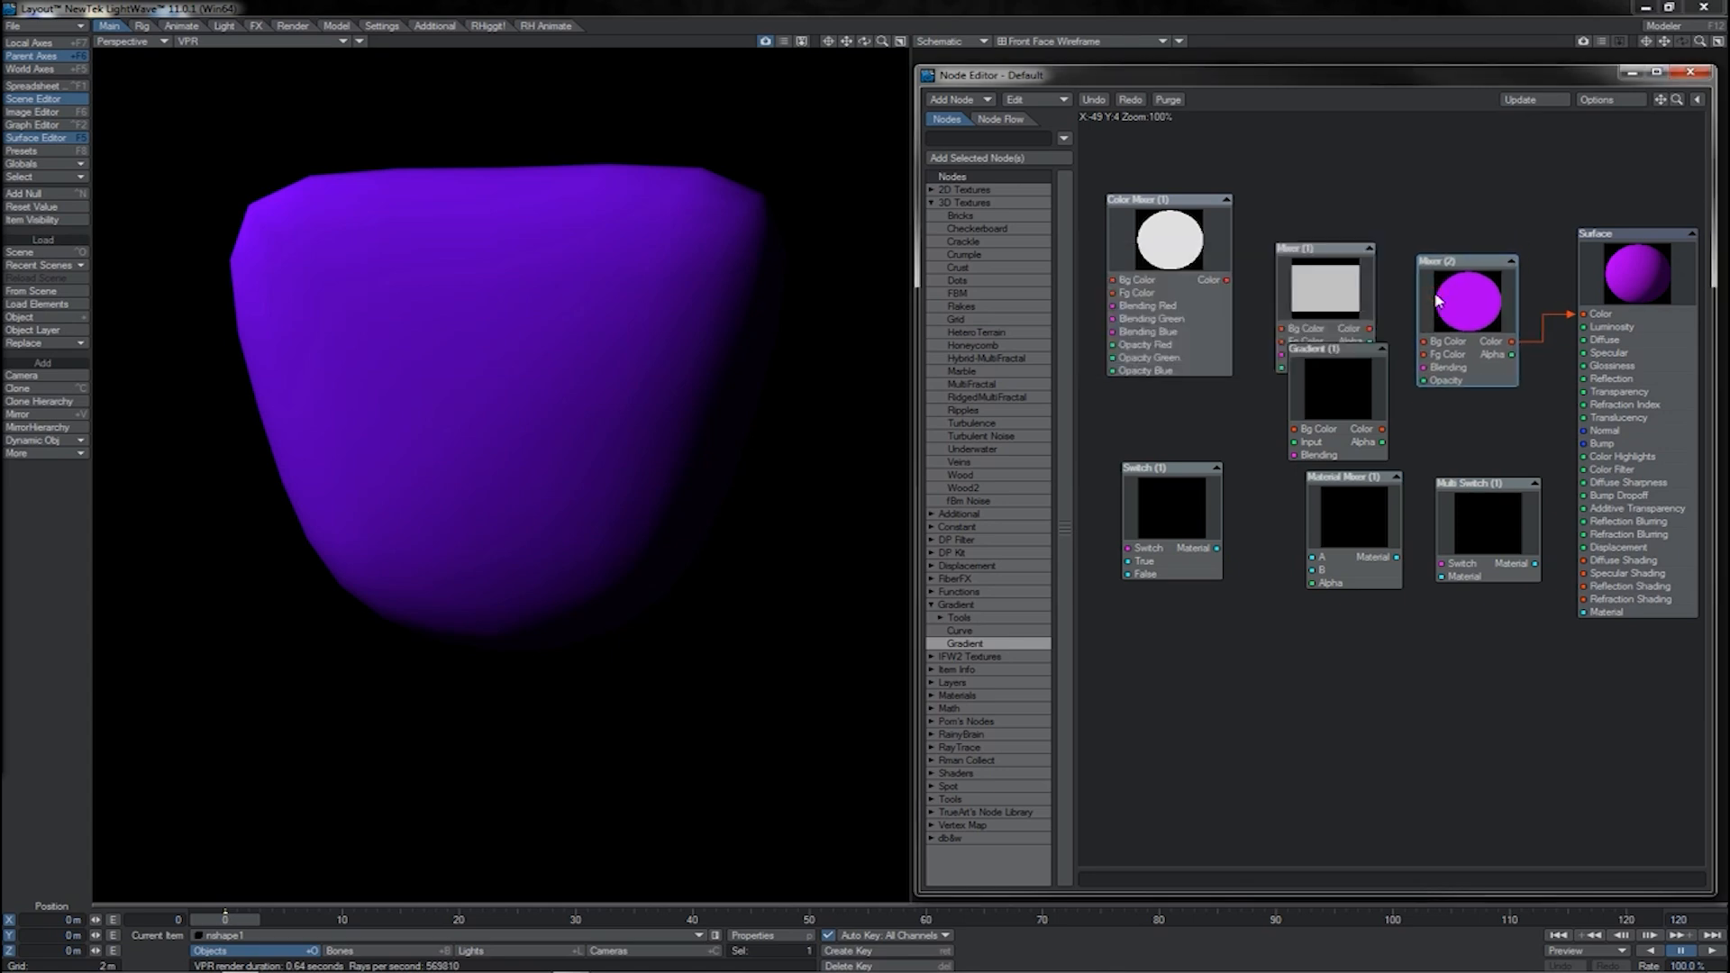
Examine the blending modes of Mixer (2) and the color, blending and opacity settings of Mixer (1).
double_click(1438, 300)
left_click(1280, 317)
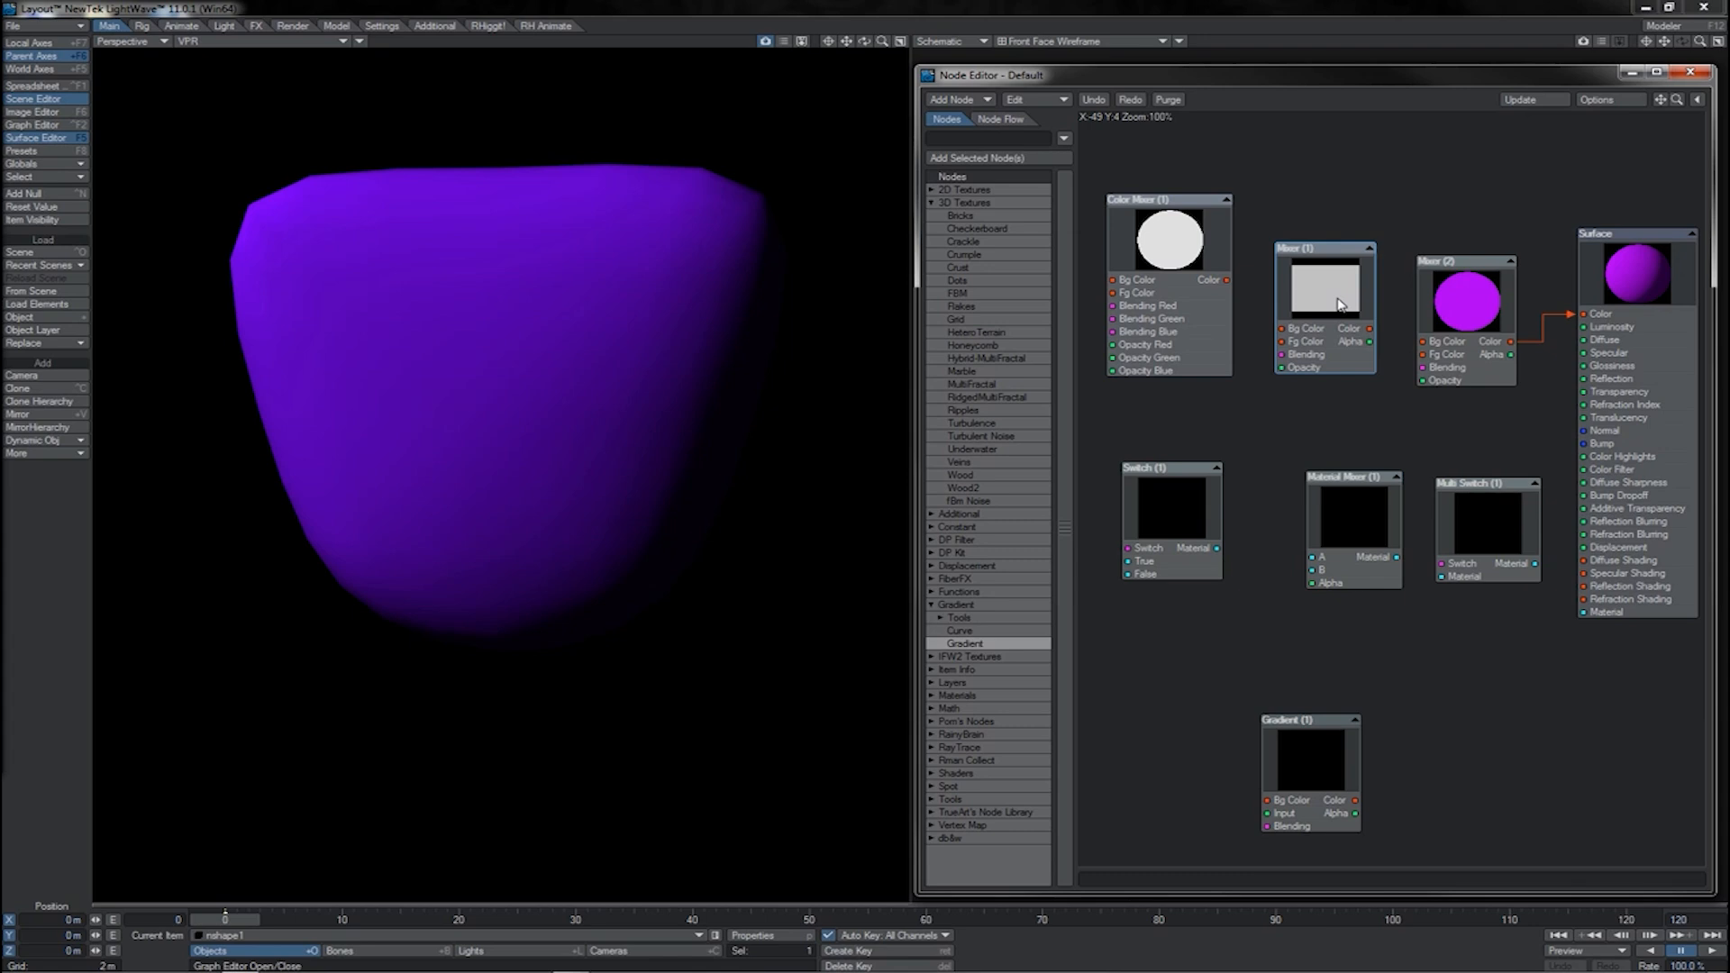
double_click(1339, 304)
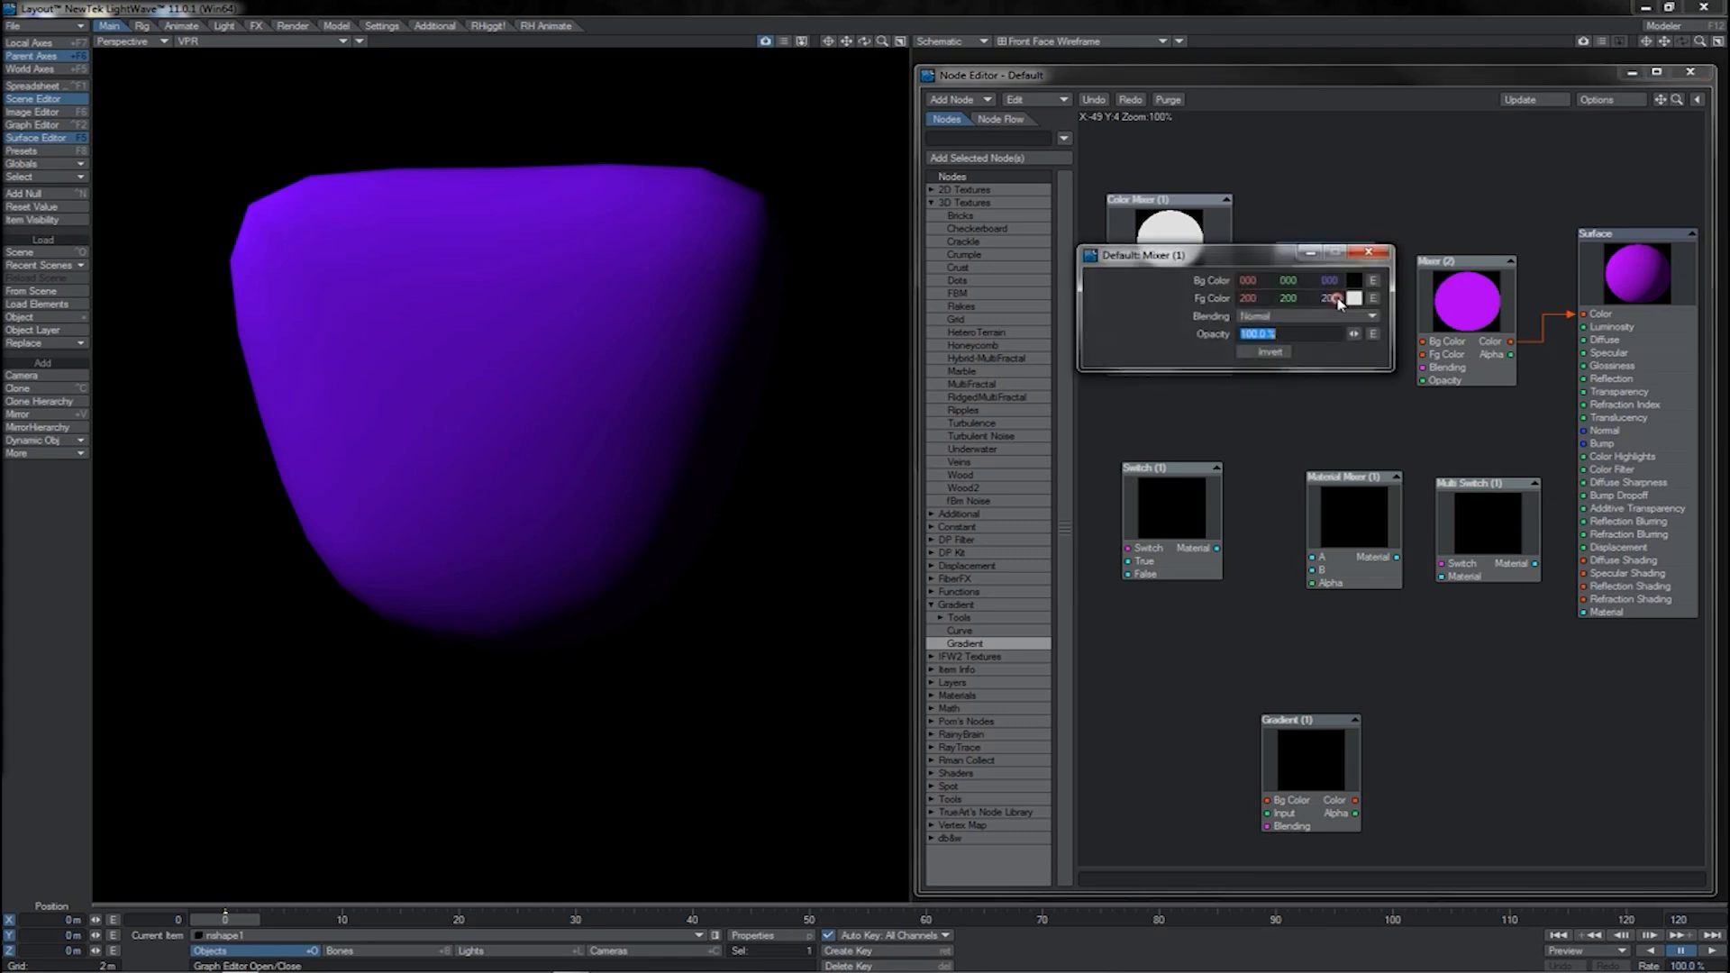
left_click(1367, 253)
Disconnect Mixer (2) from the Surface's Color input and inspect the Color Mixer's per-channel blending and opacity settings.
left_click(1572, 316)
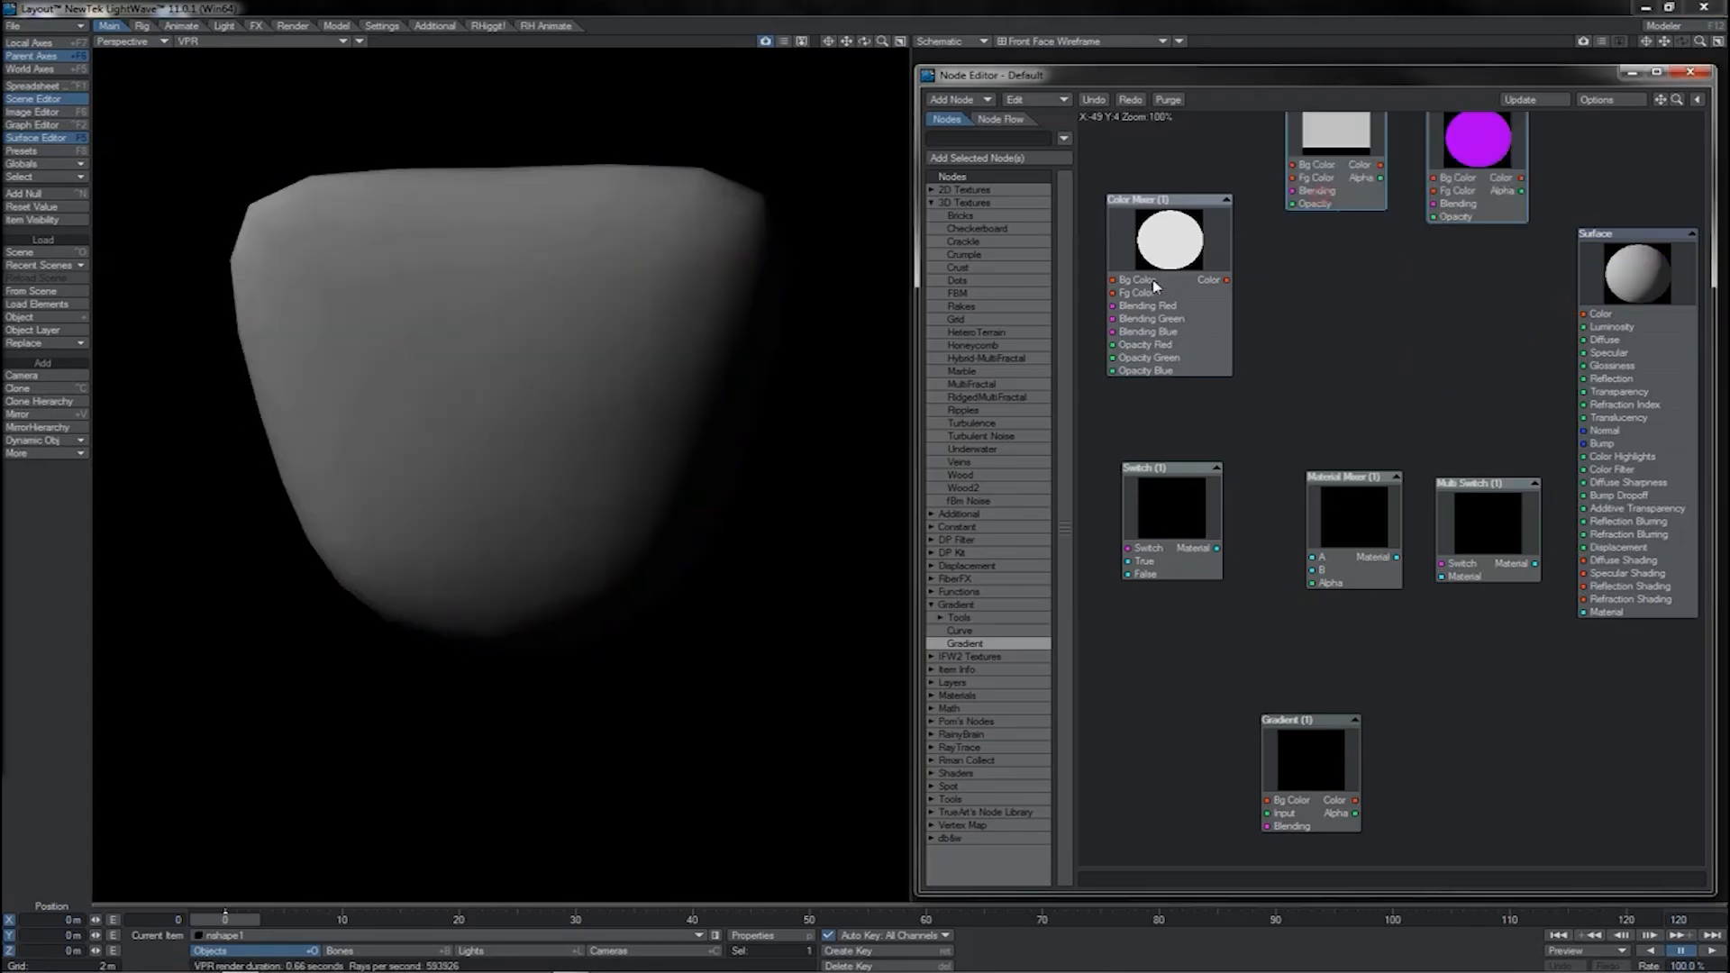
left_click_drag(1155, 286, 1342, 339)
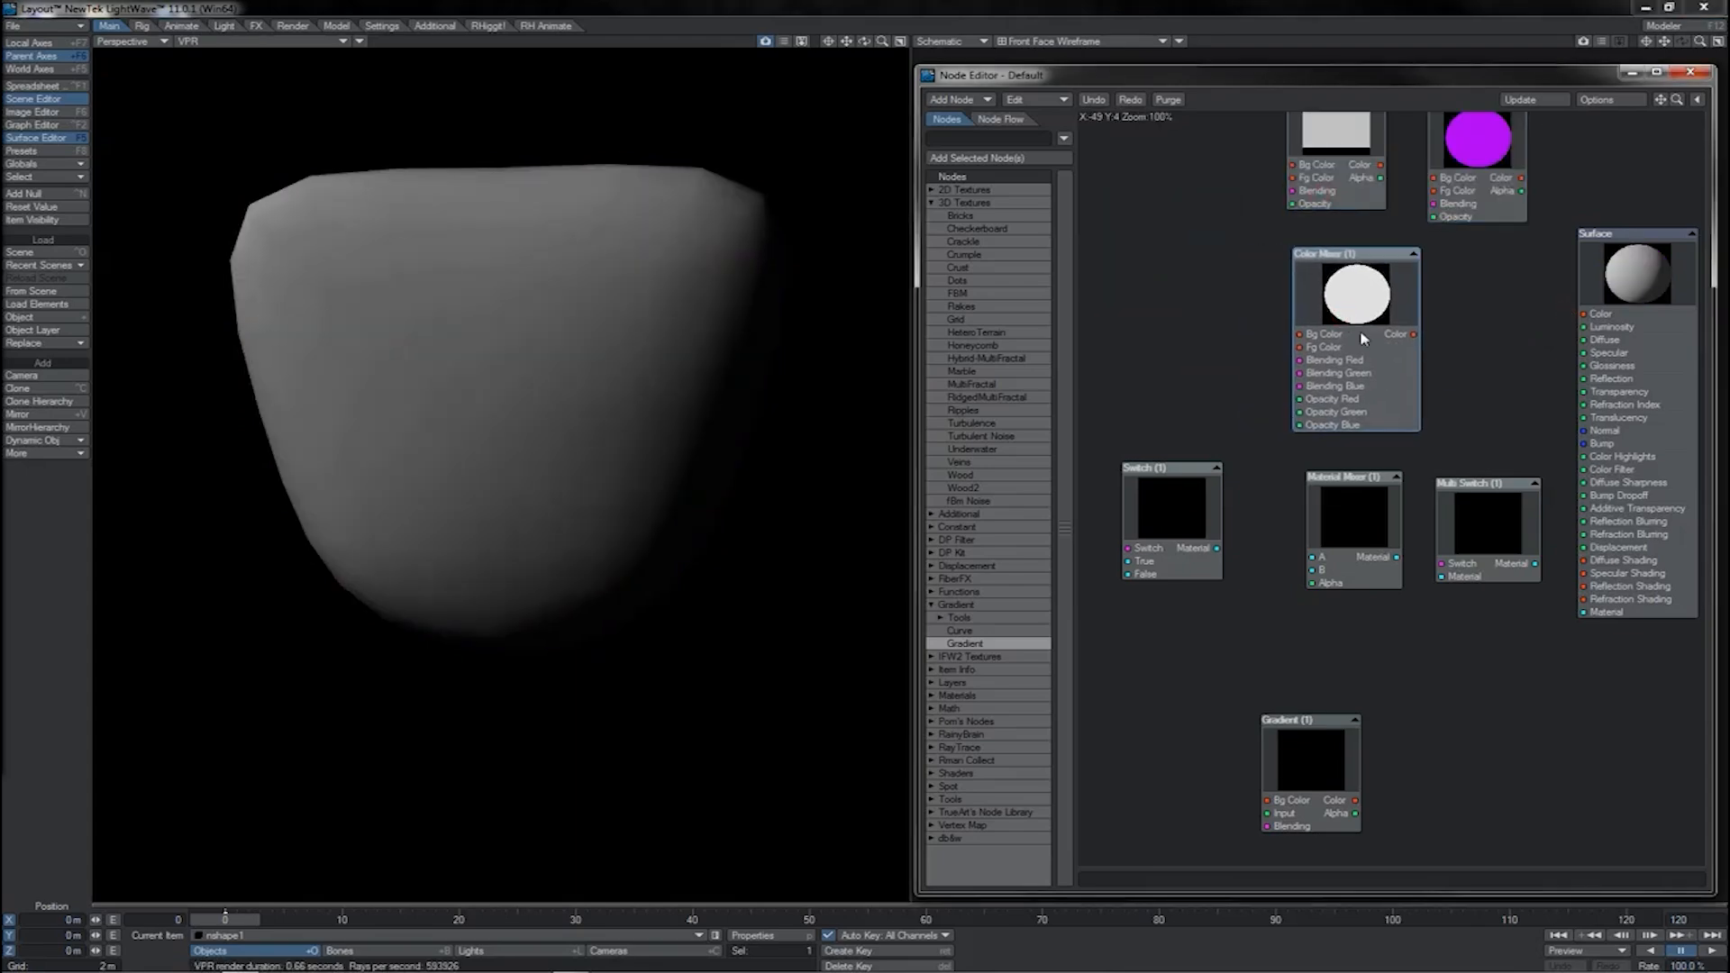
double_click(1373, 384)
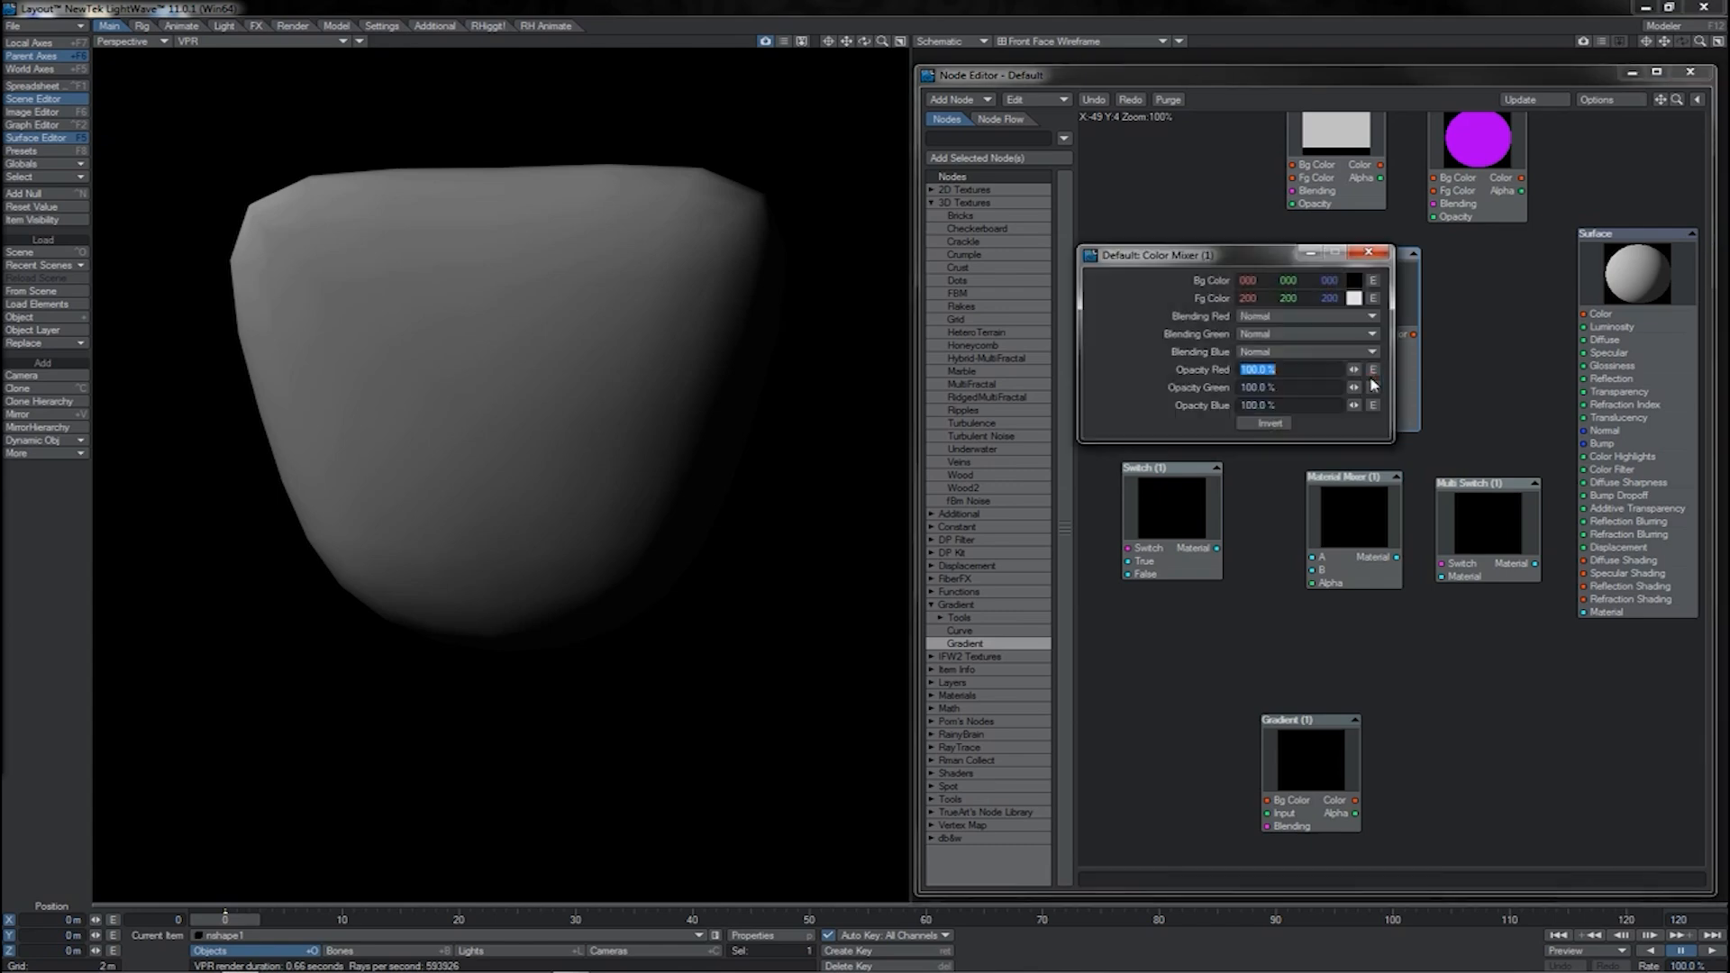
left_click(1368, 253)
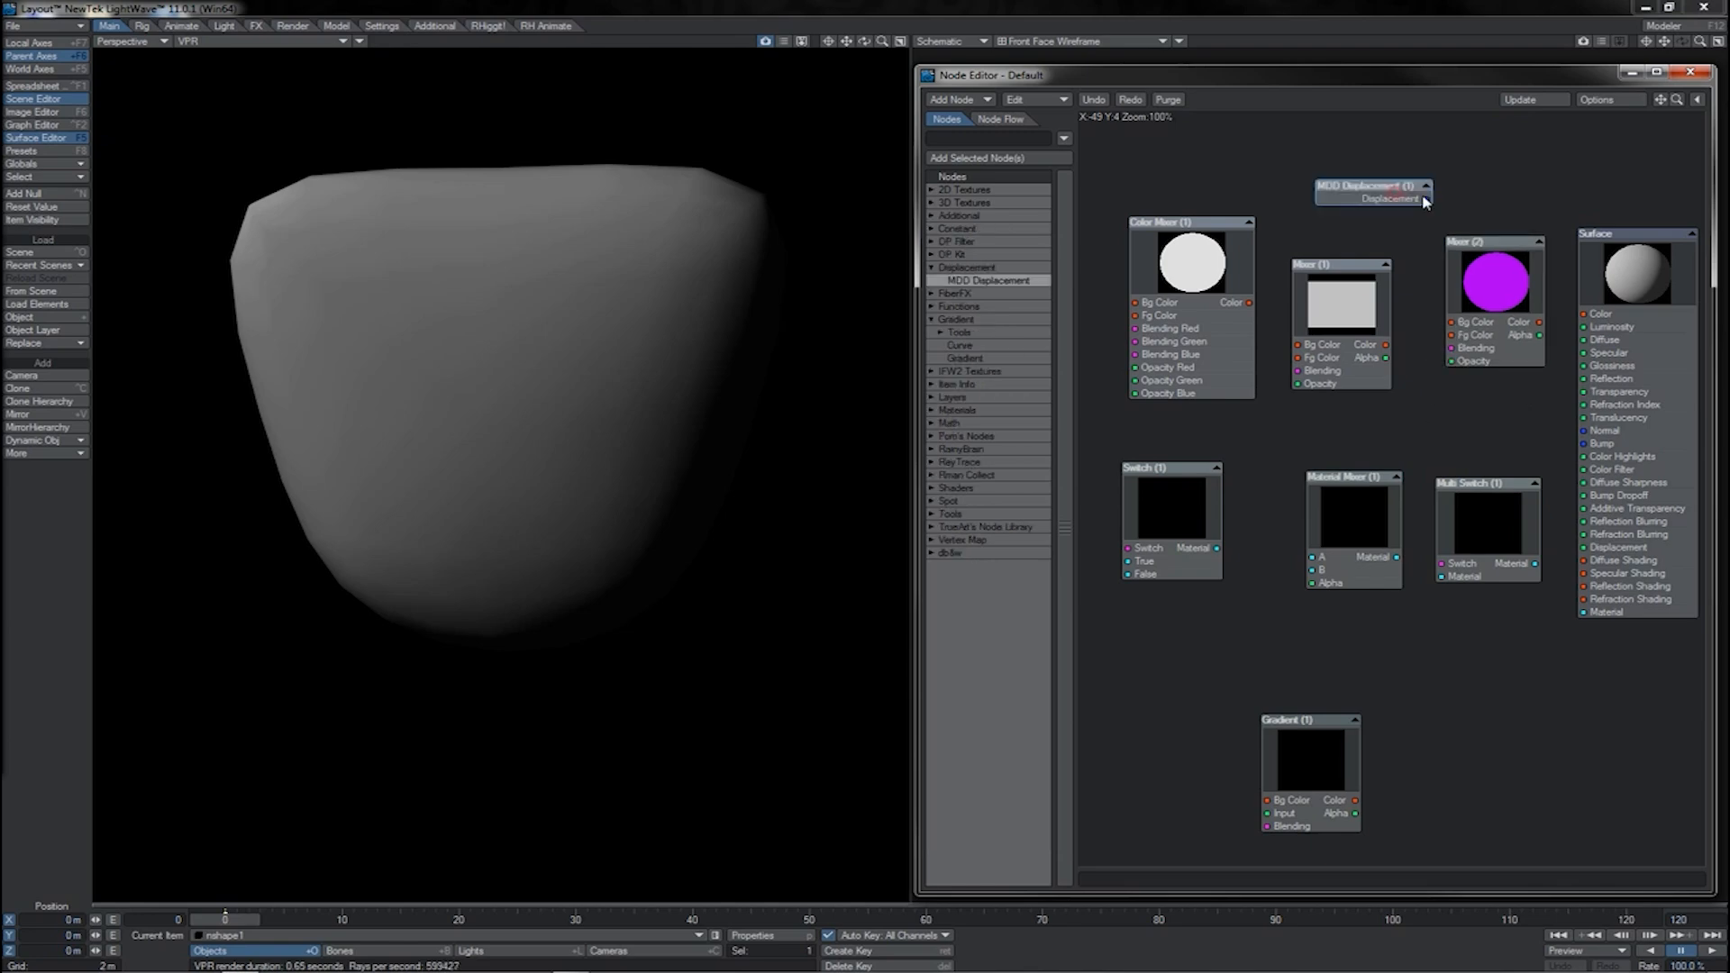
Feed two MDD Displacement nodes into Mixer (2)'s Bg Color and Fg Color inputs and set the mixer's opacity to 53%.
left_click_drag(1425, 199, 1432, 309)
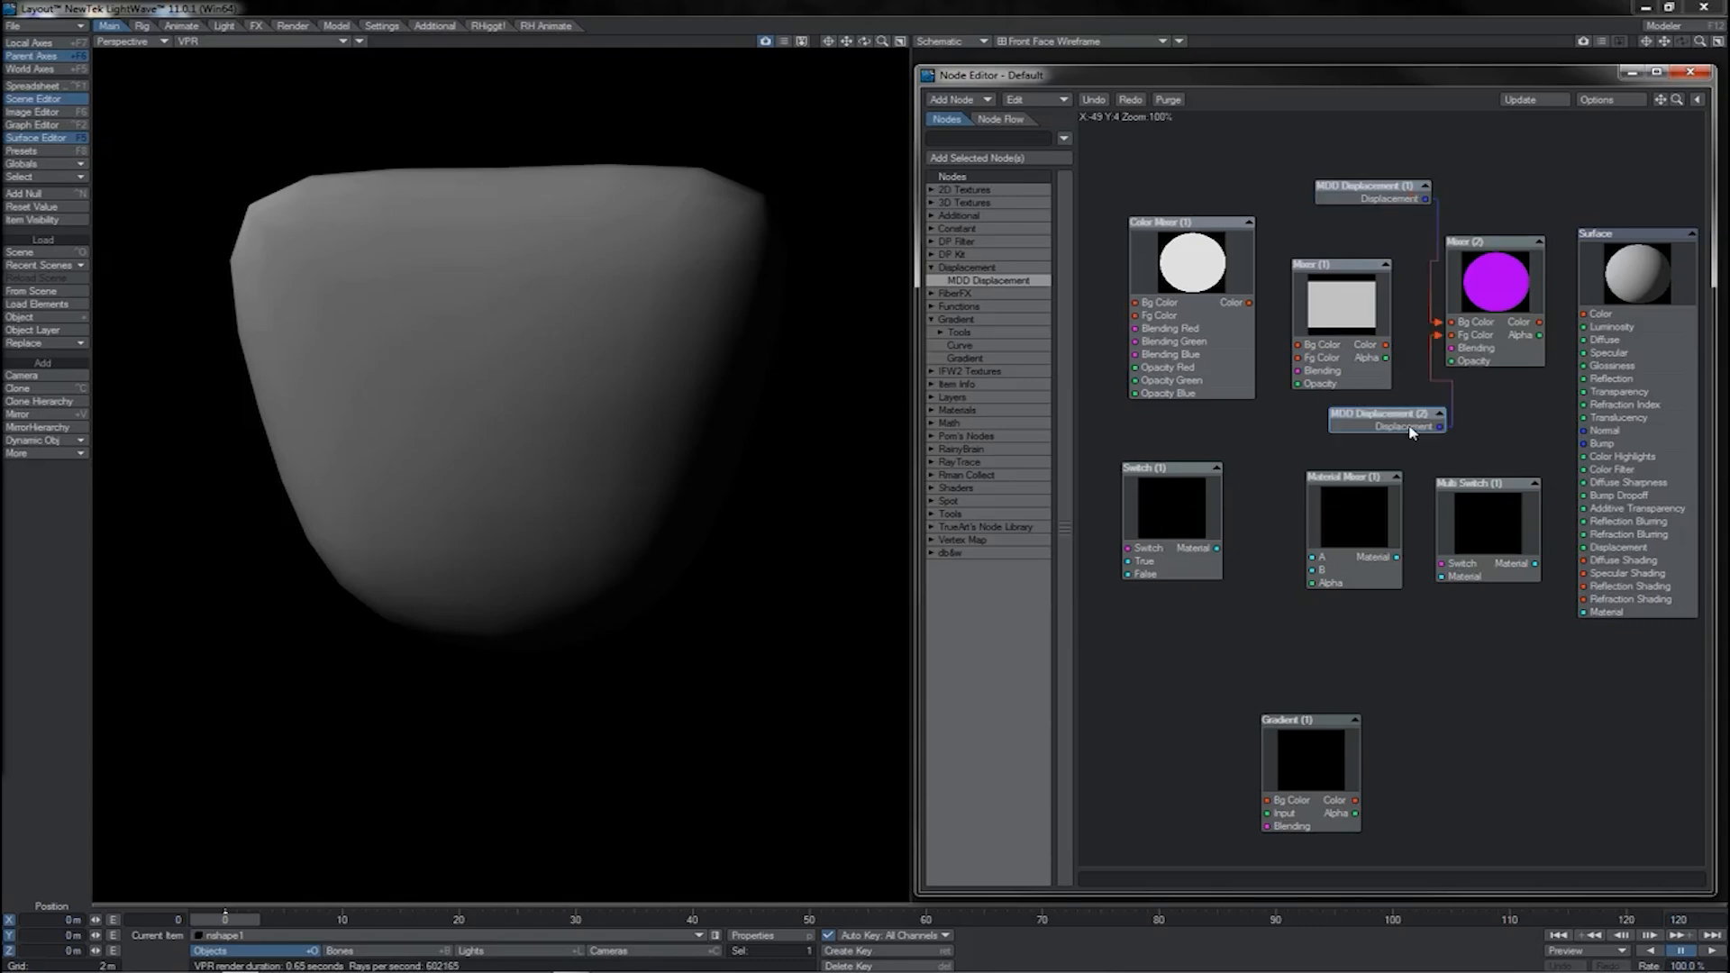
double_click(1410, 429)
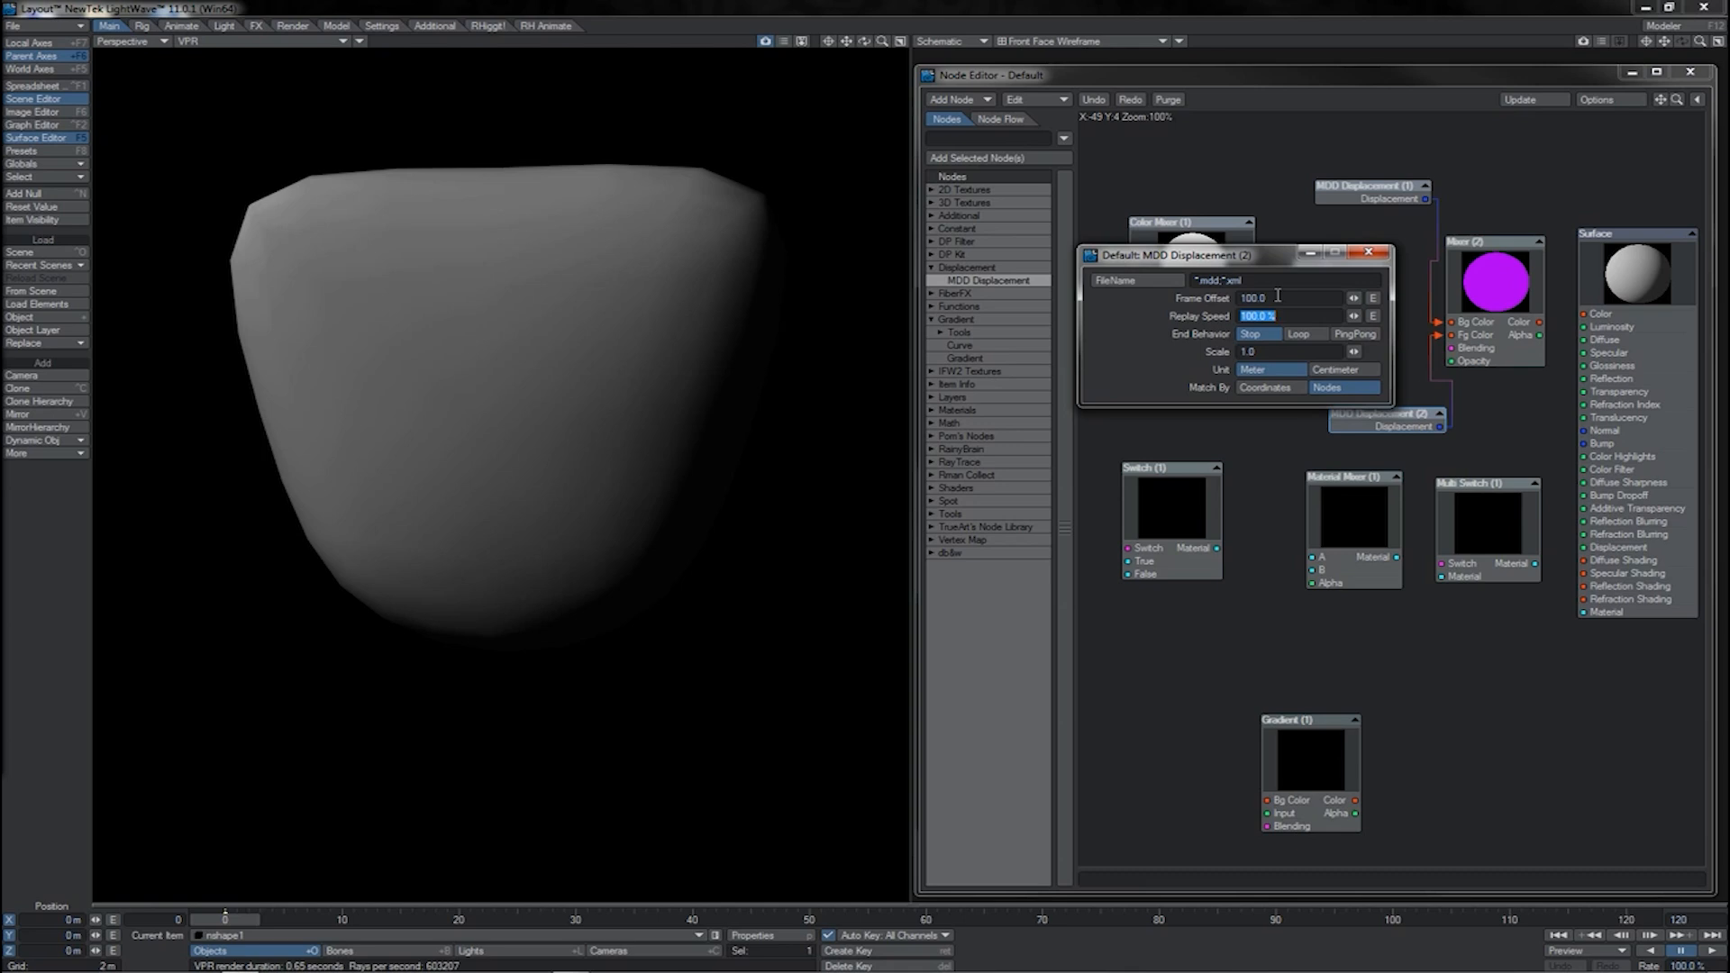
left_click(1370, 254)
left_click_drag(1351, 338, 1358, 333)
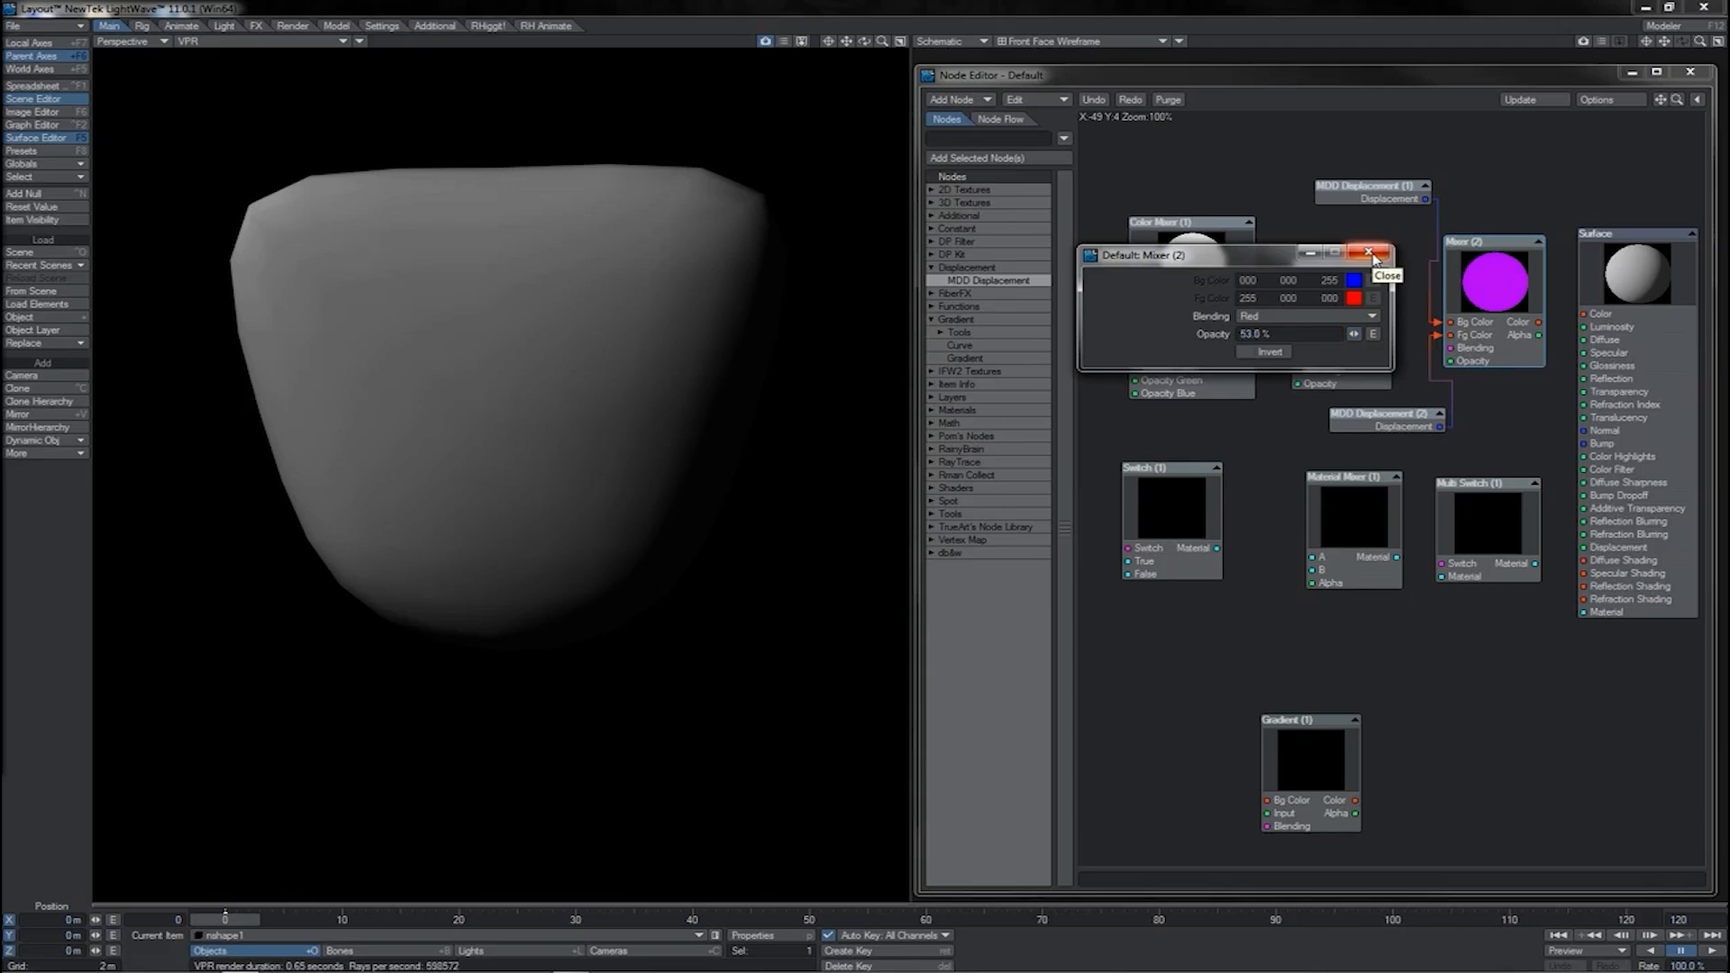
left_click(1368, 253)
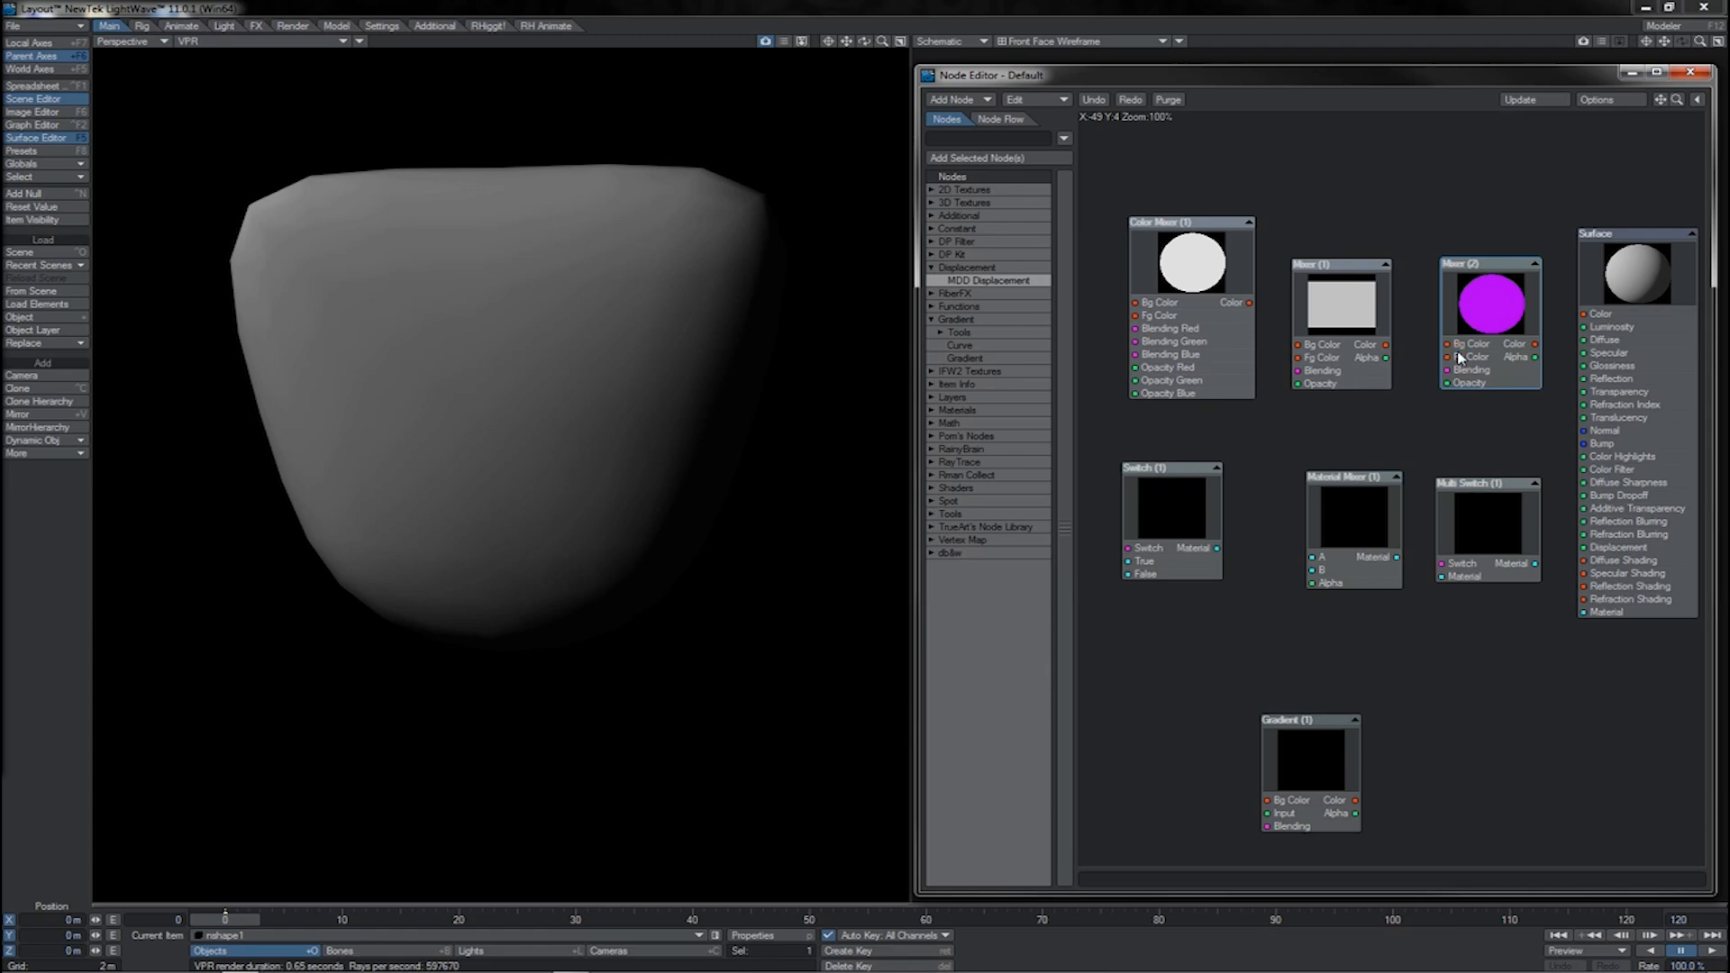
Try to connect the Multi Switch's Material output to Mixer (2)'s Fg Color input.
left_click_drag(1536, 563, 1469, 363)
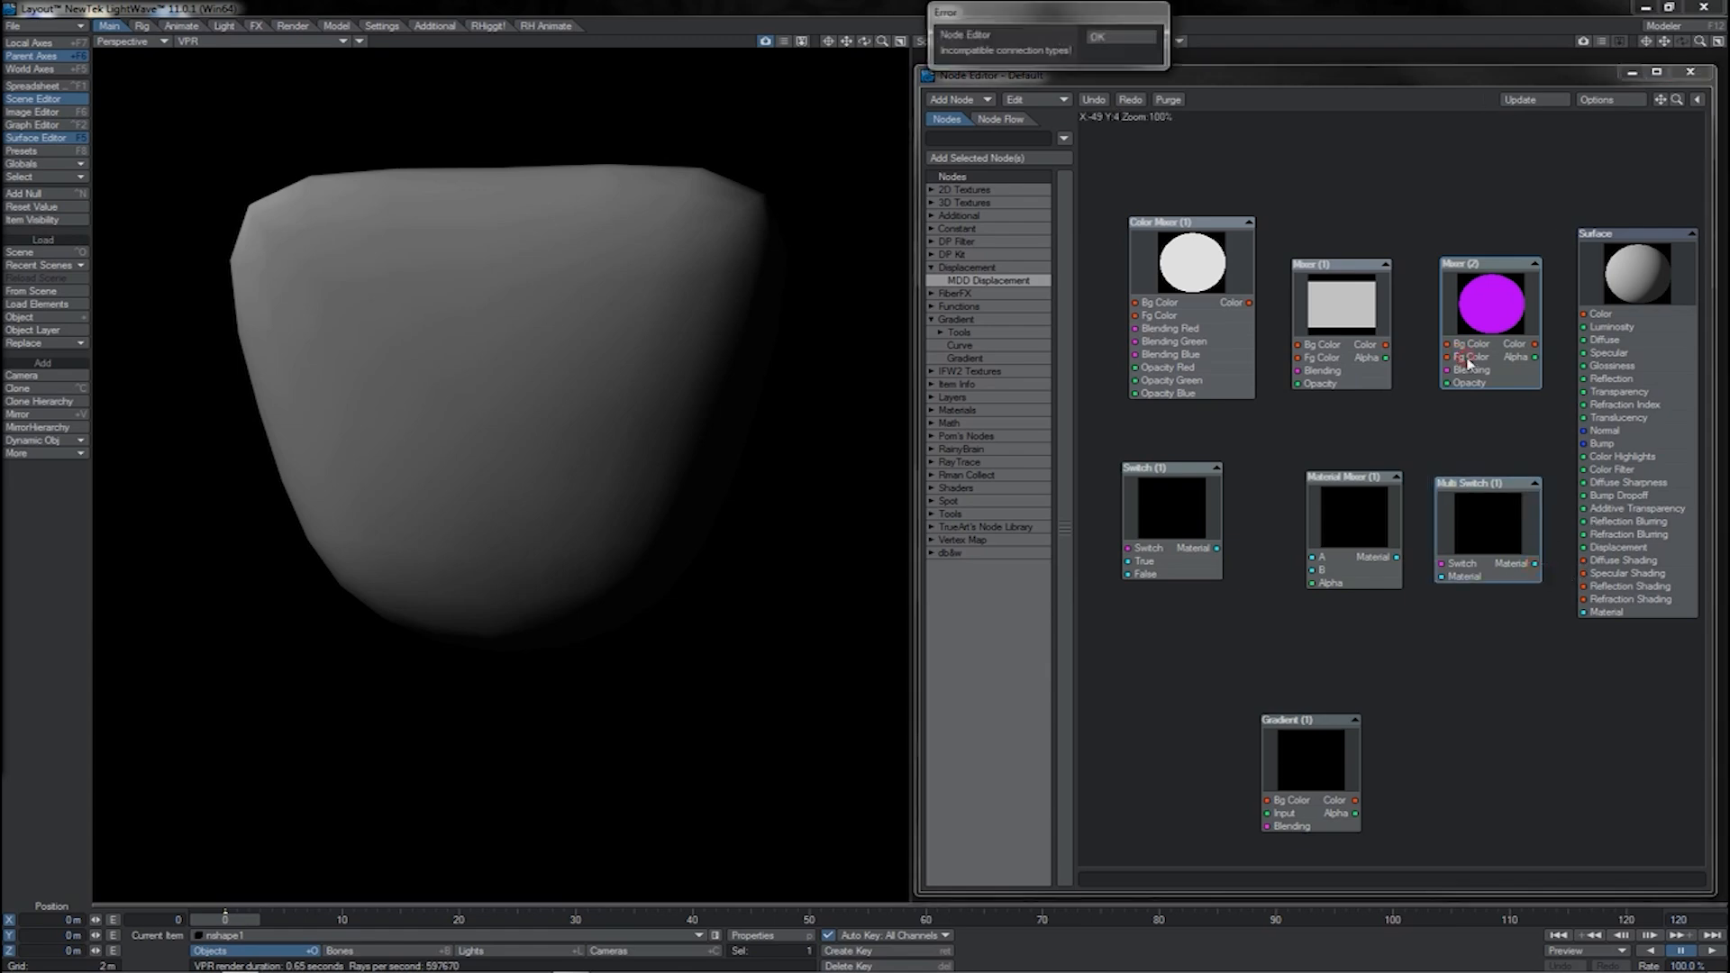
left_click(1117, 37)
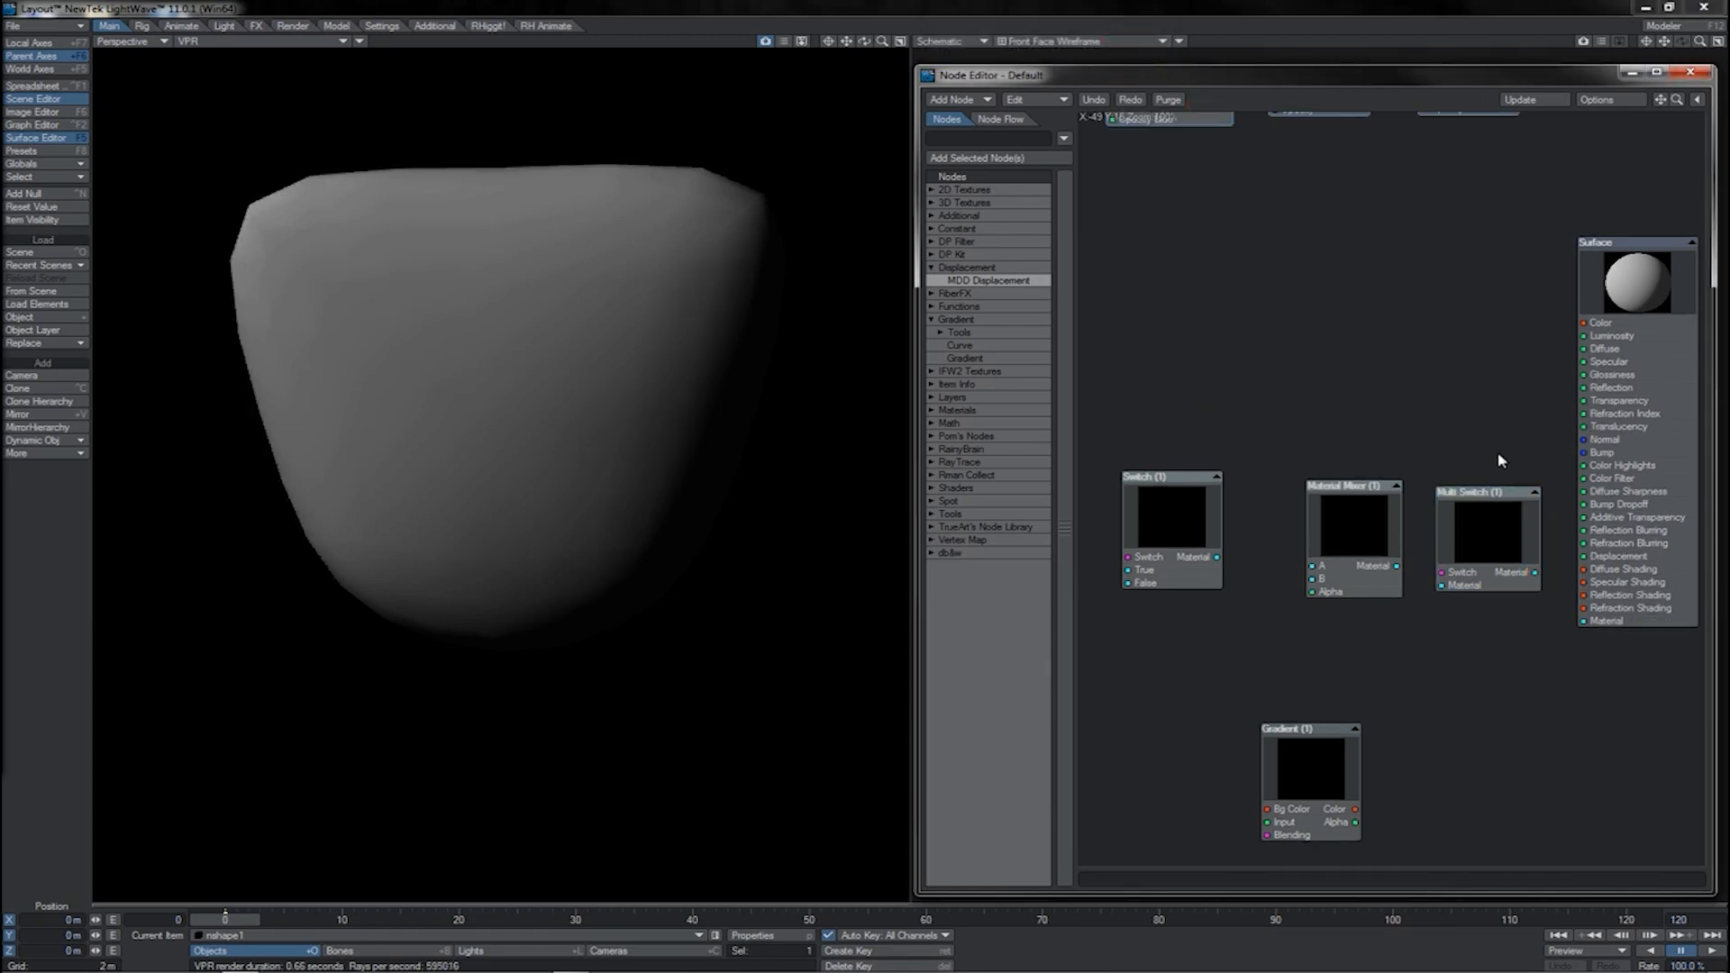
Spread out the Switch, Material Mixer and Multi Switch nodes, placing the Material Mixer between the Switch and Gradient nodes.
left_click_drag(1498, 455, 1164, 489)
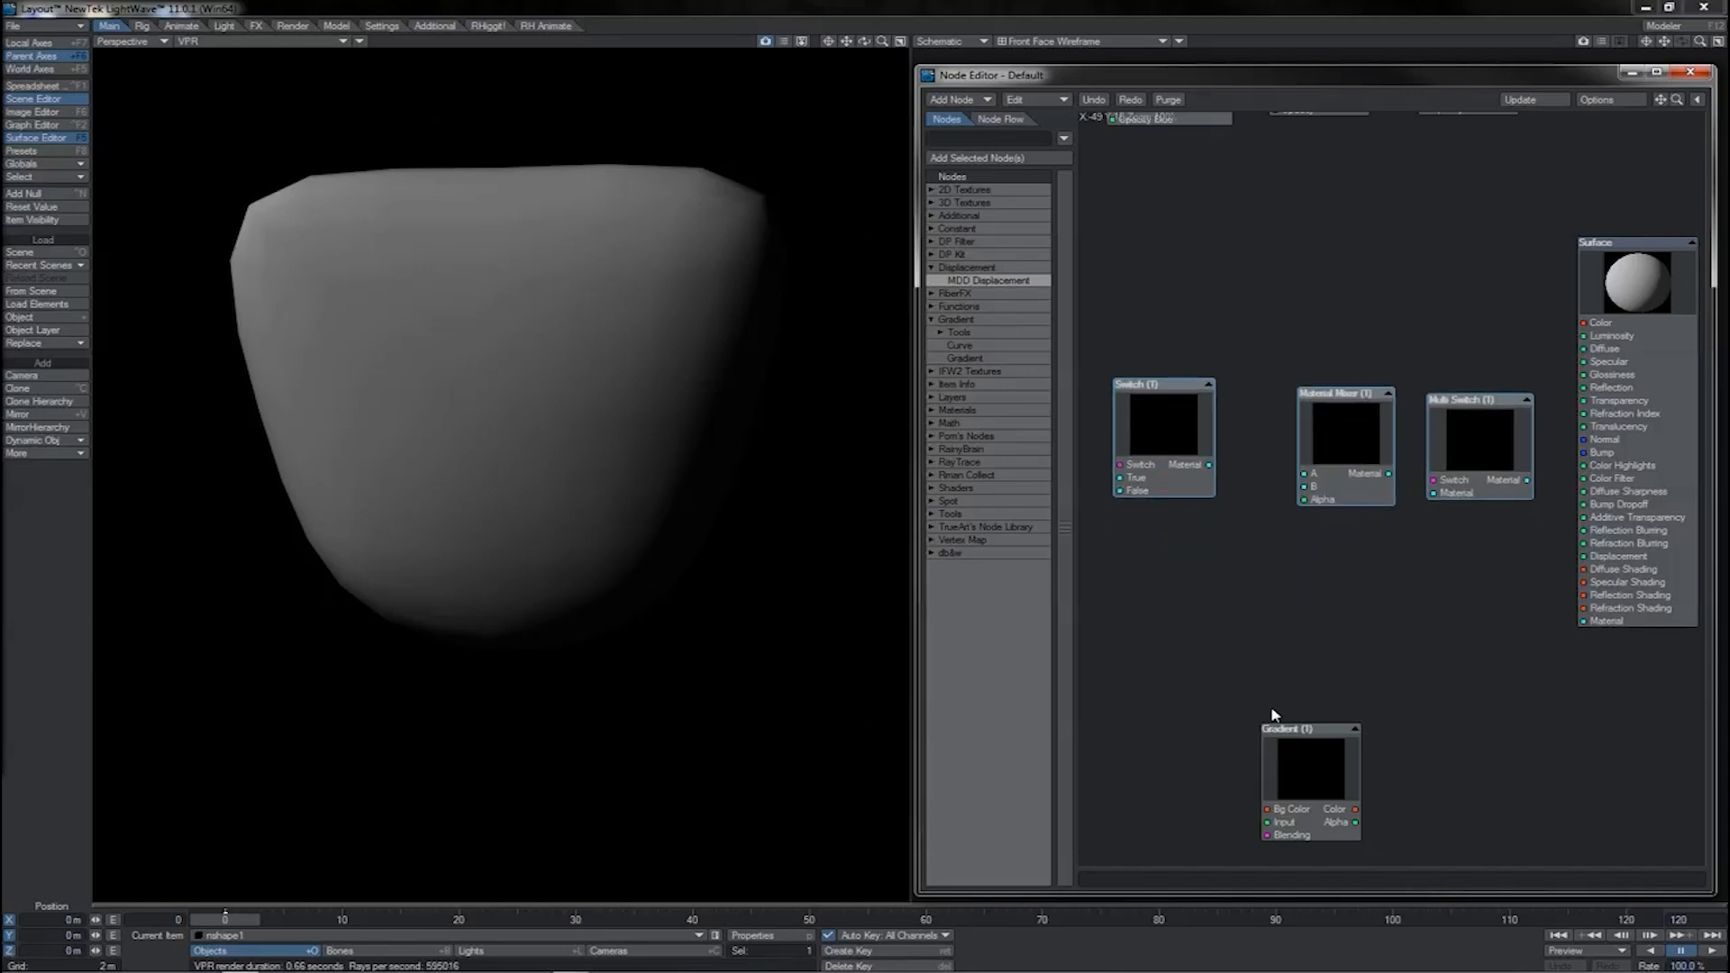
left_click(1344, 435)
left_click_drag(1344, 436, 1321, 588)
left_click_drag(1186, 475, 1303, 414)
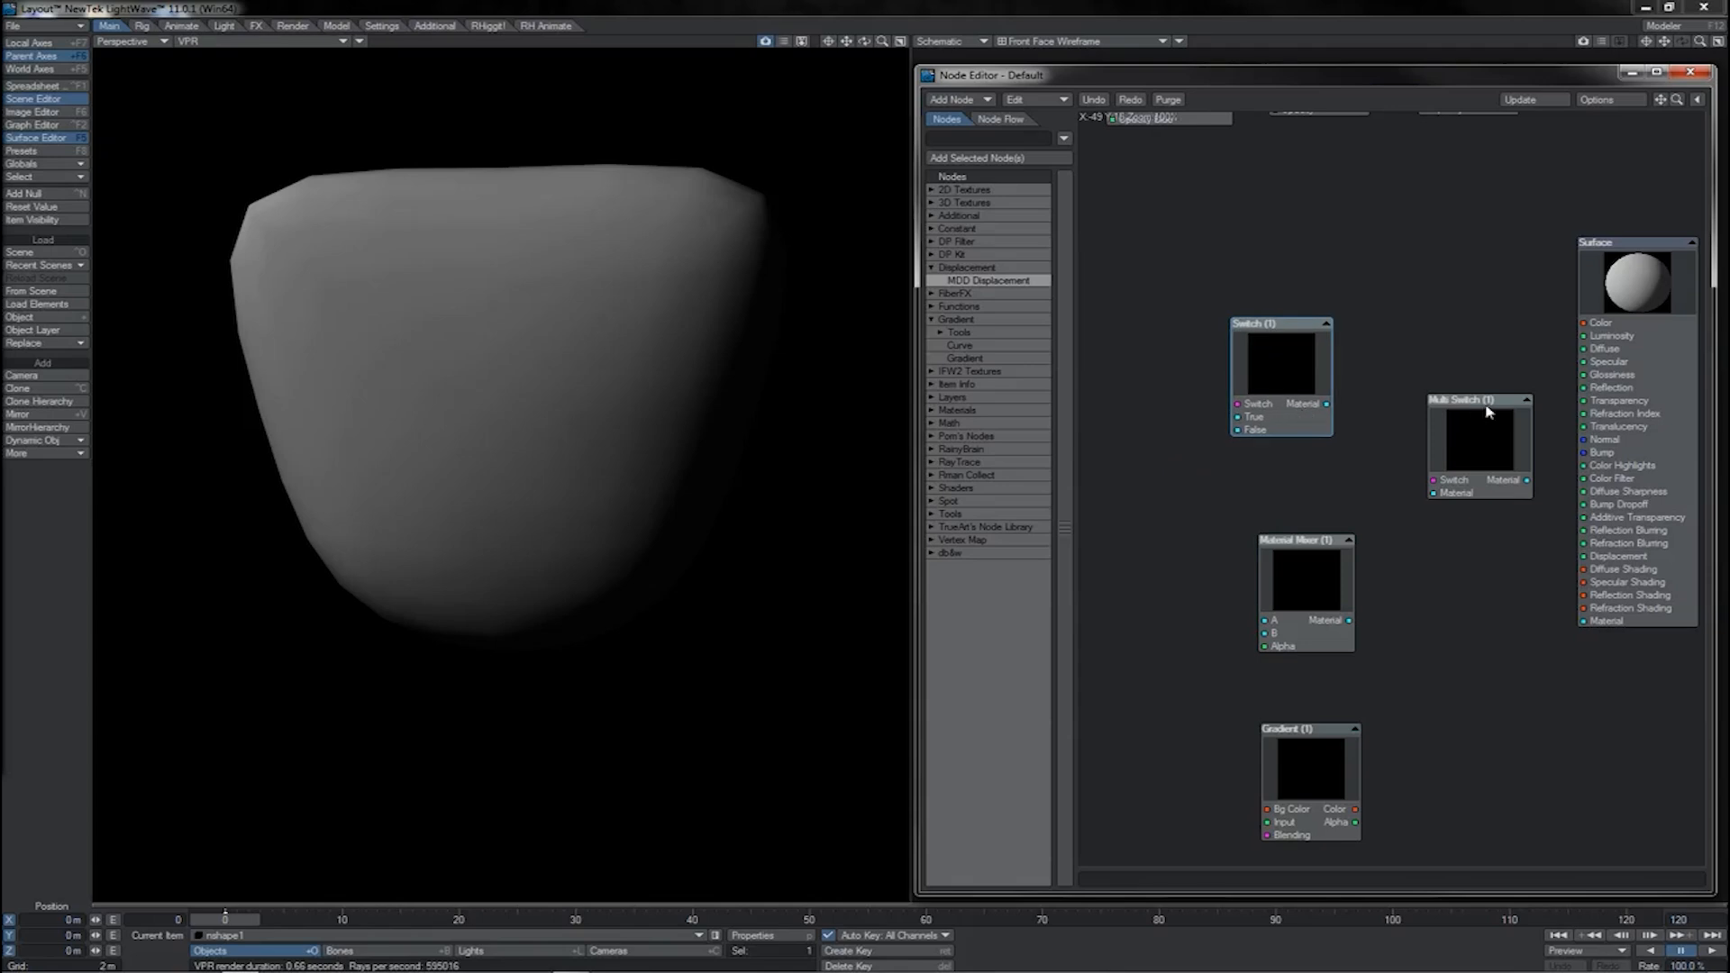
left_click_drag(1484, 405, 1407, 334)
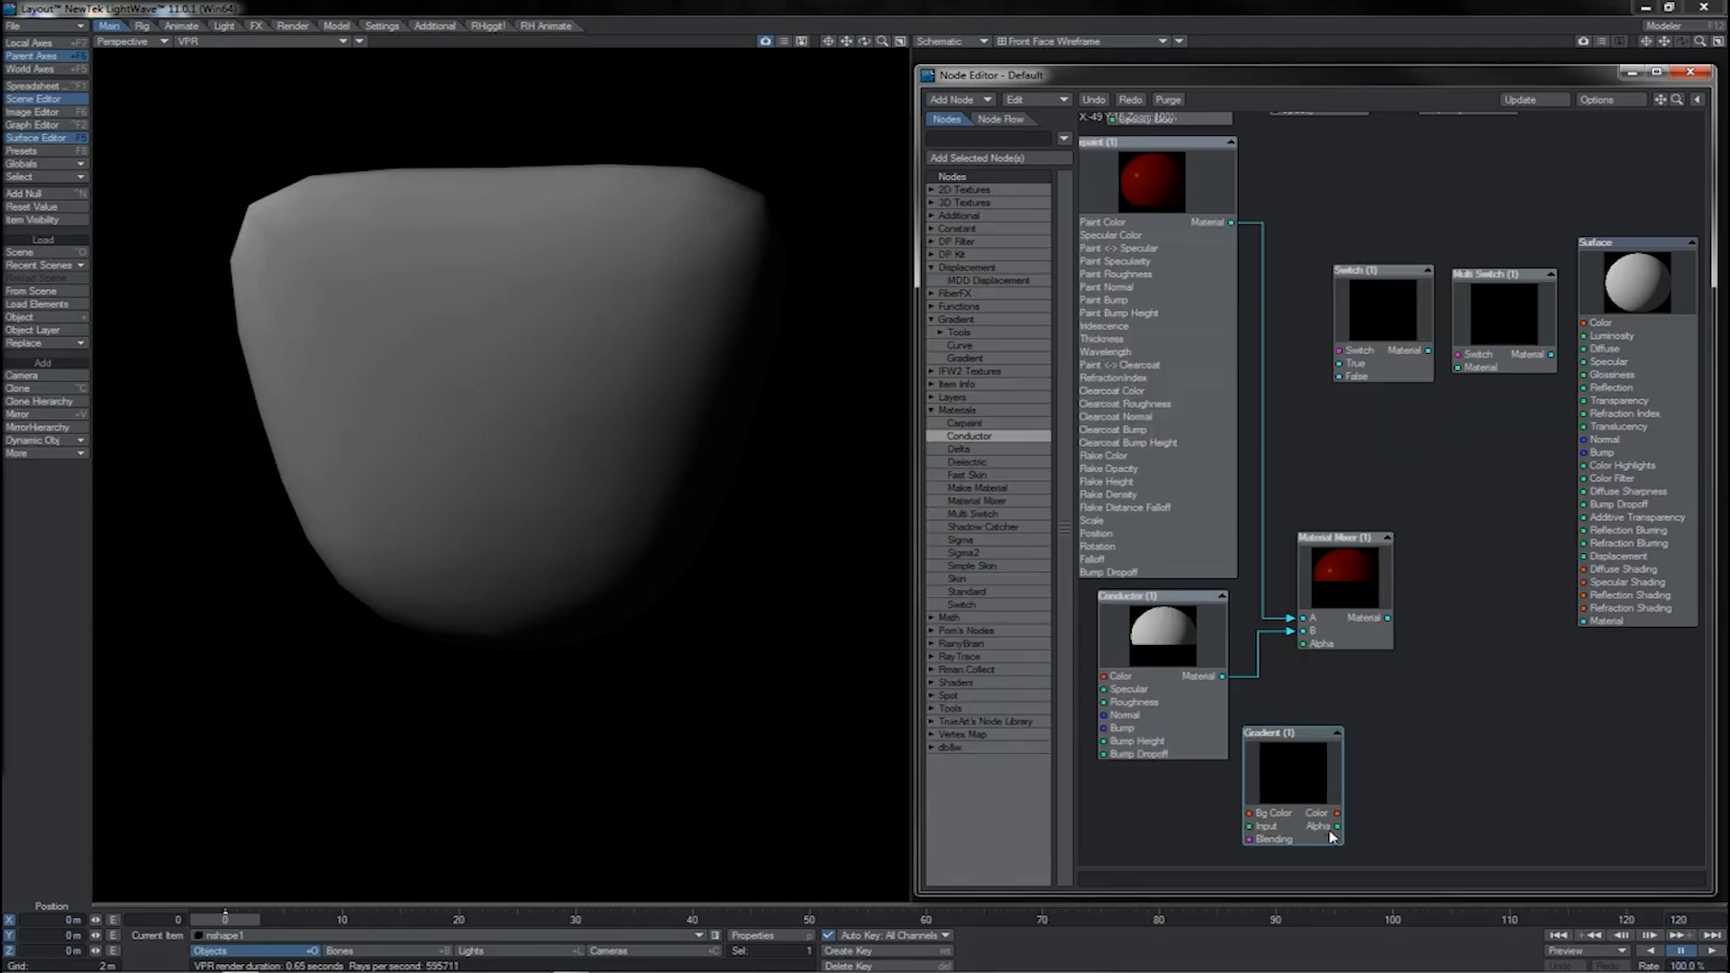
Connect the Gradient's alpha output to the Material Mixer's Alpha input.
left_click_drag(1336, 826, 1302, 646)
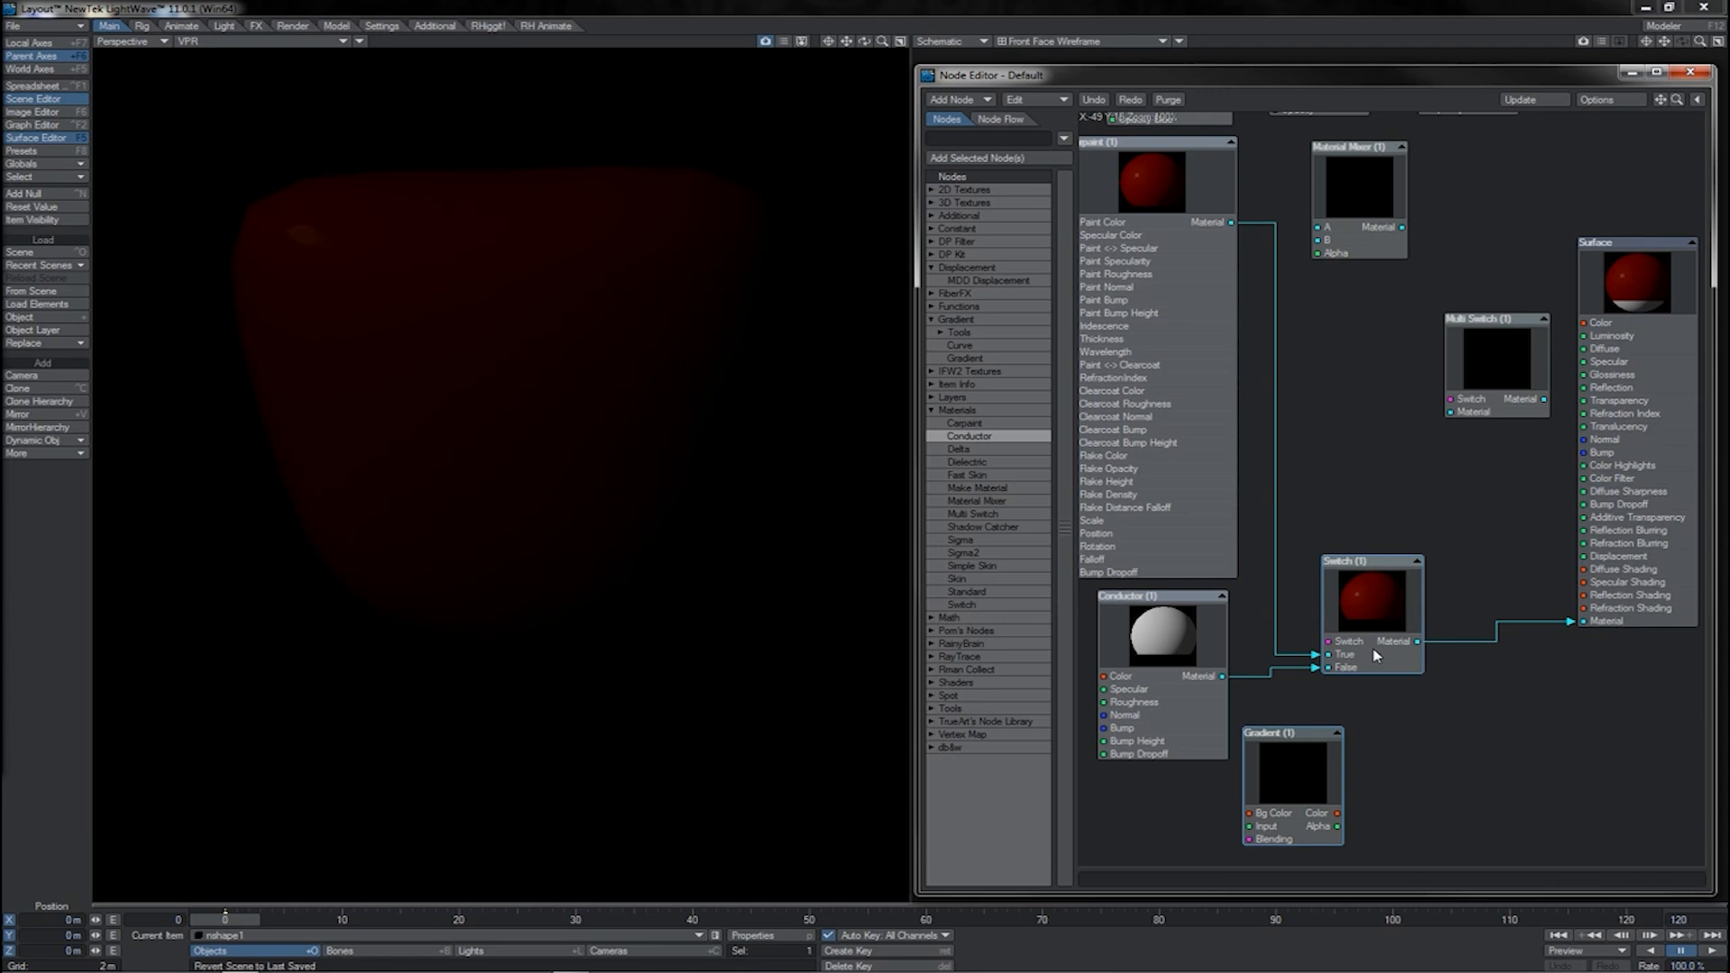
Reposition the Switch, Conductor and Carpaint nodes slightly within the material network.
left_click_drag(1376, 654, 1365, 648)
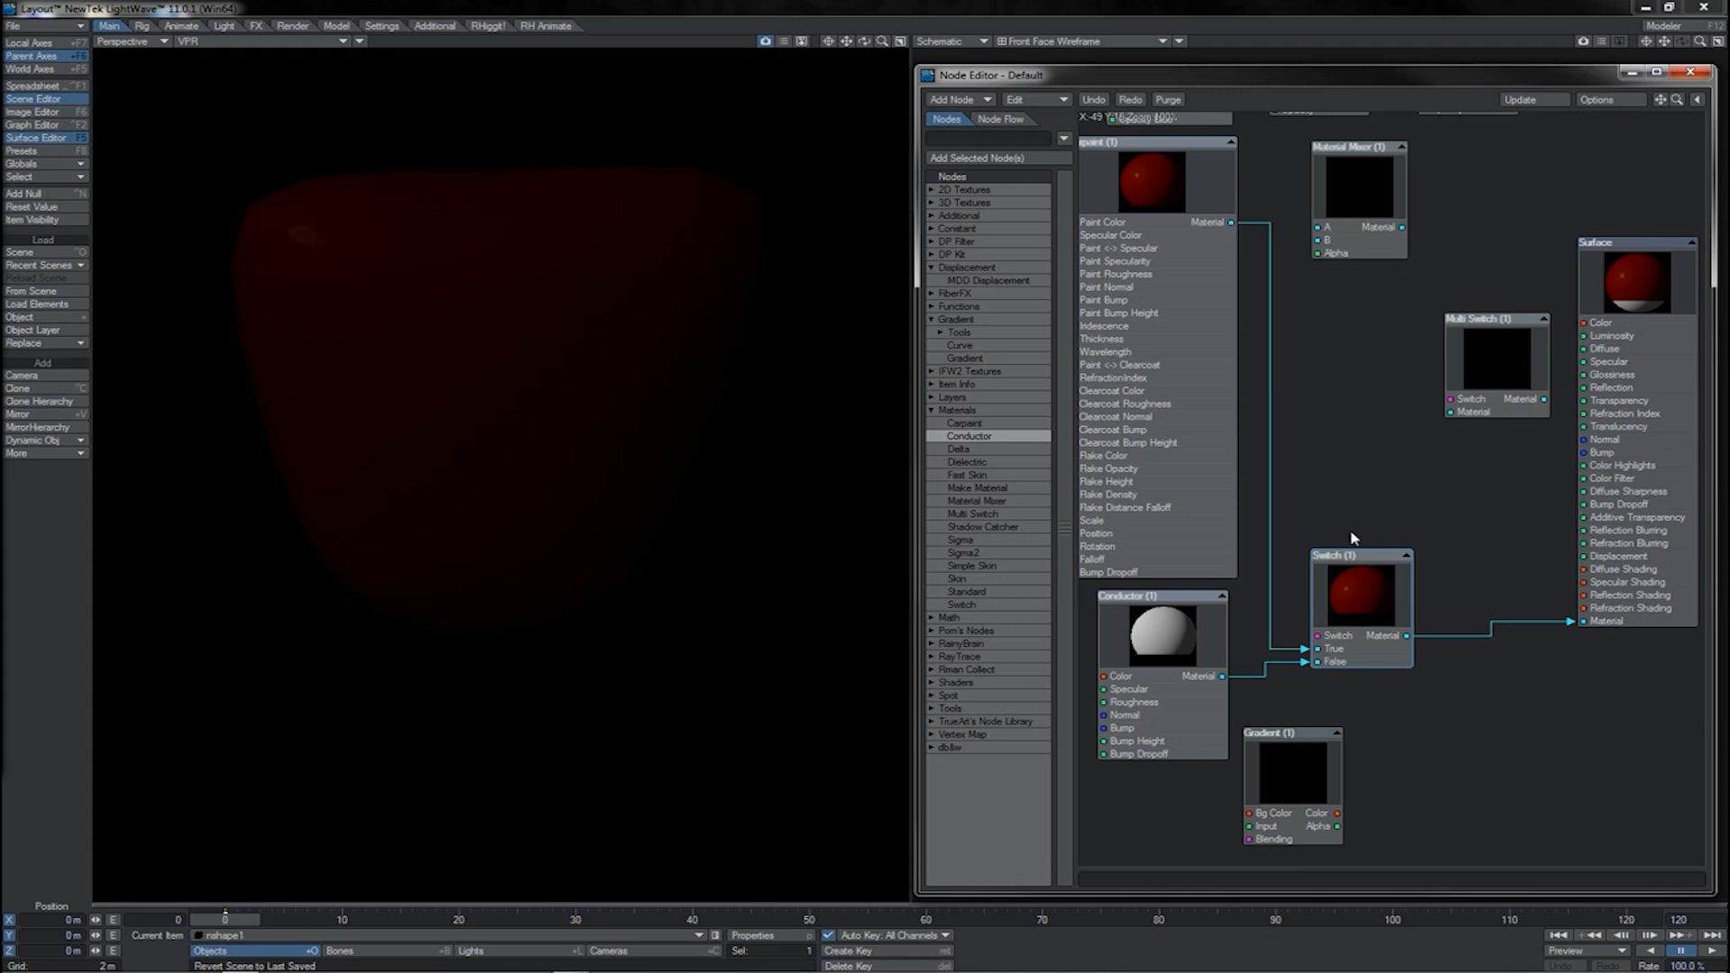
left_click(1360, 242)
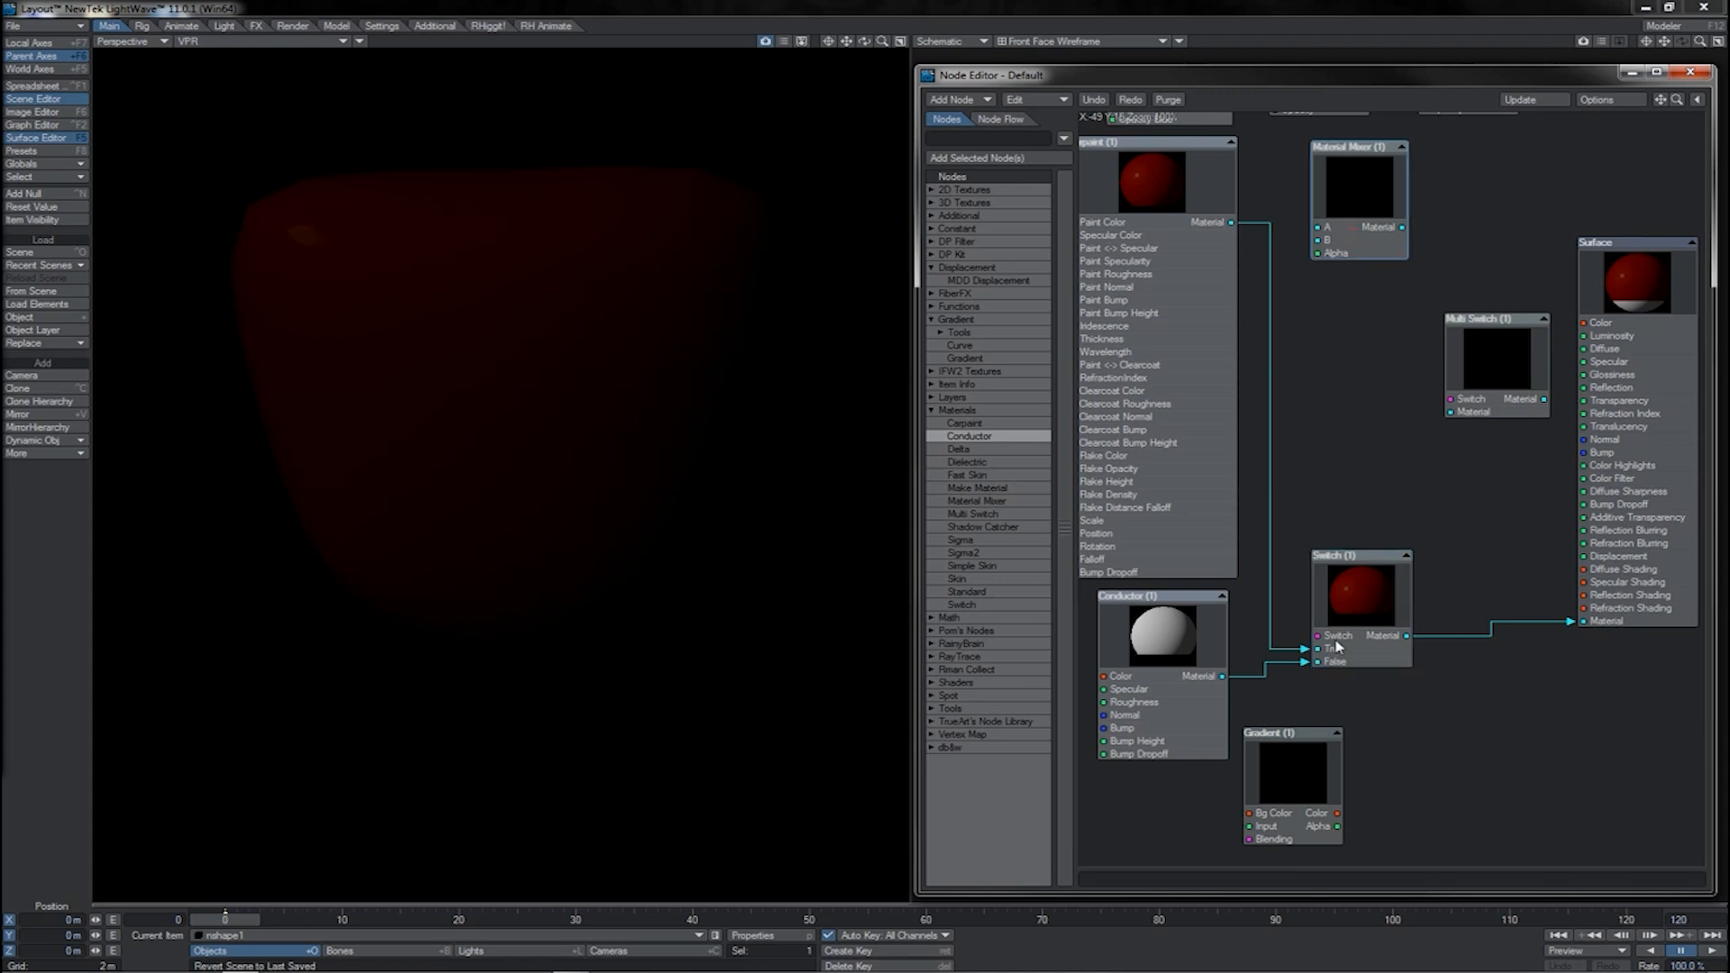
left_click_drag(1208, 701, 1199, 720)
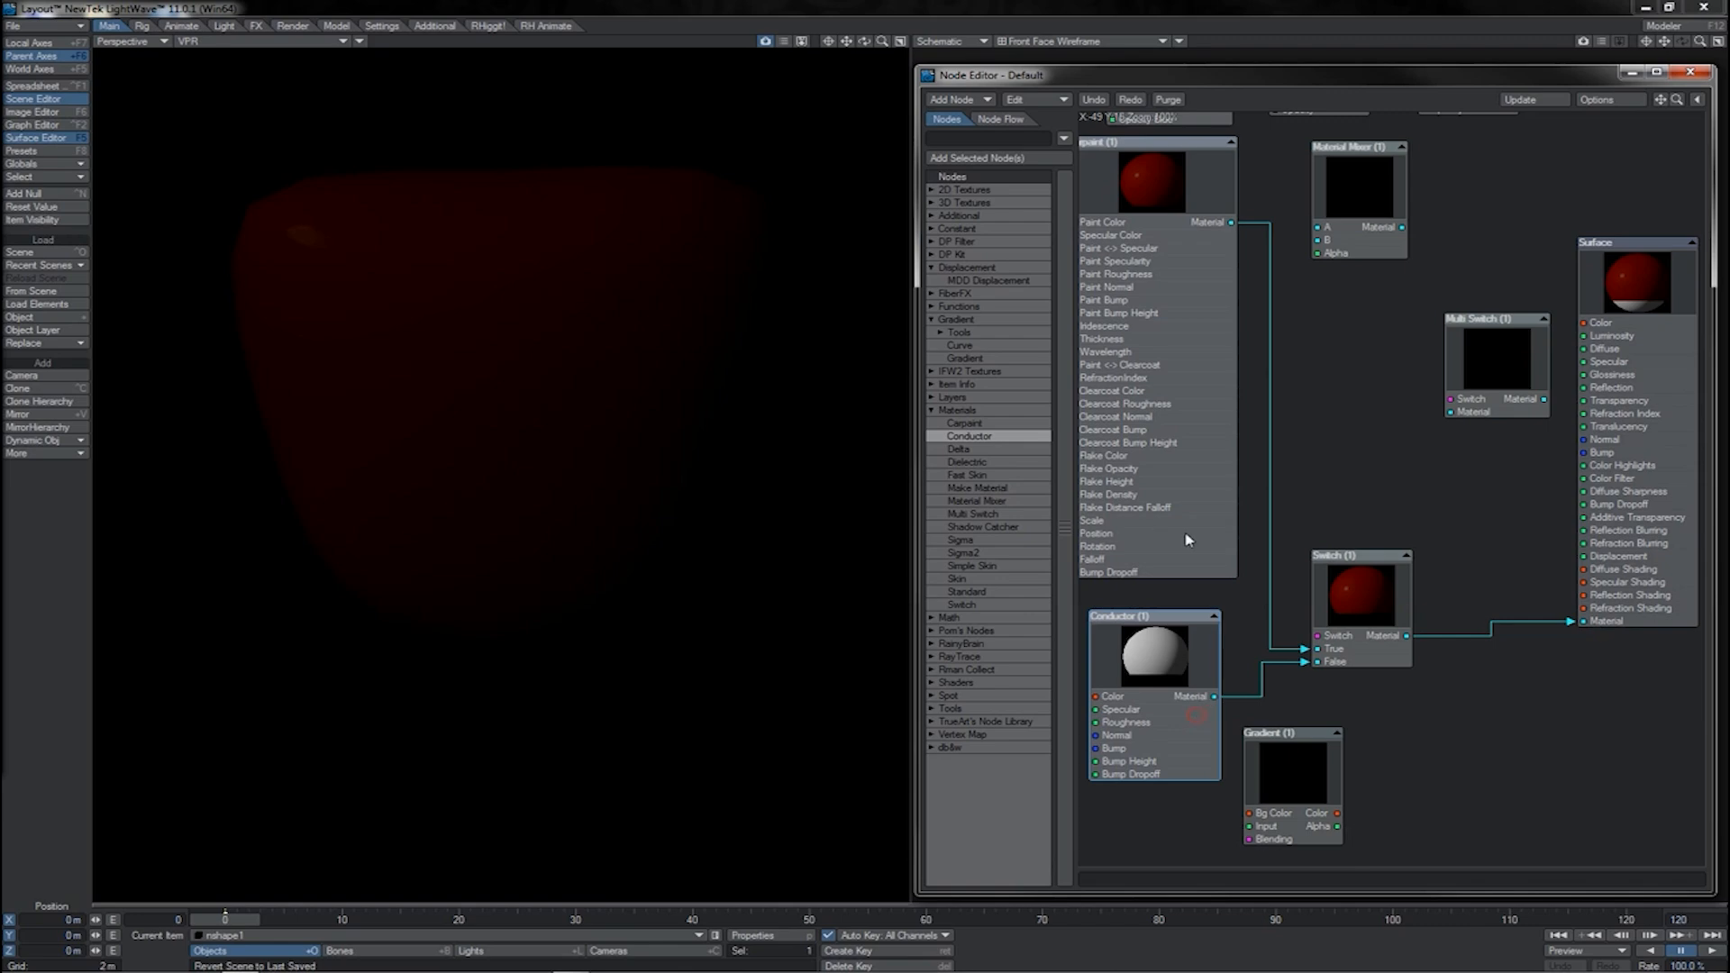
left_click_drag(1232, 553, 1232, 557)
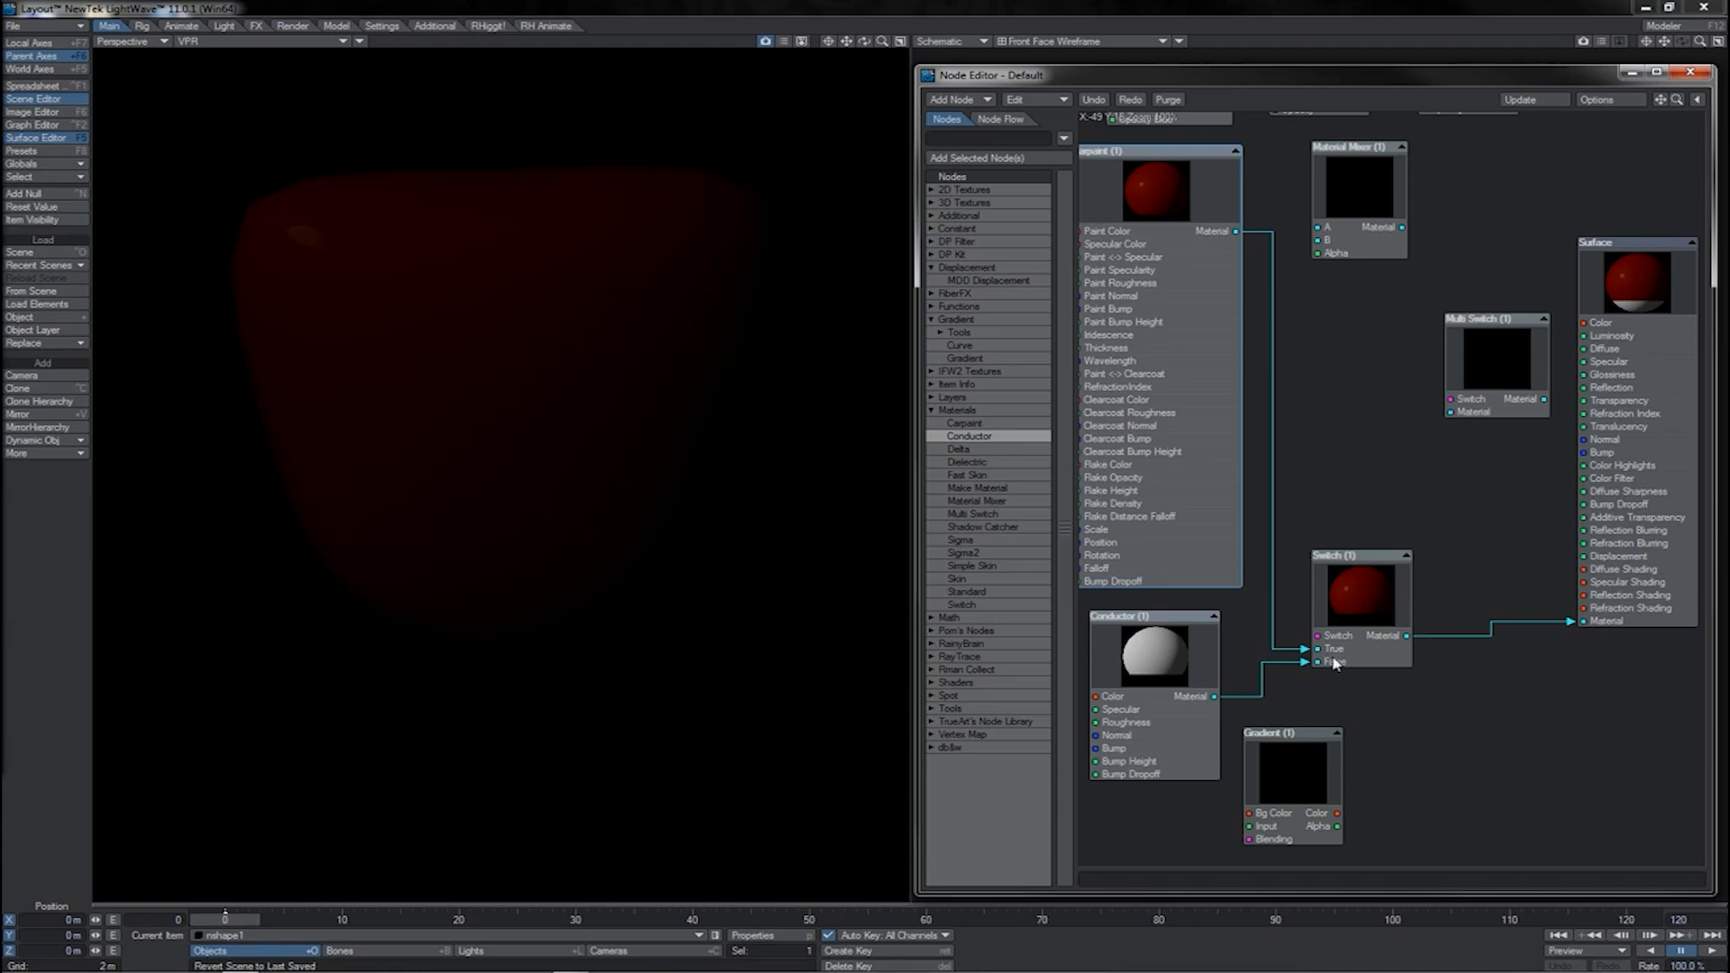
left_click_drag(1355, 619, 1344, 597)
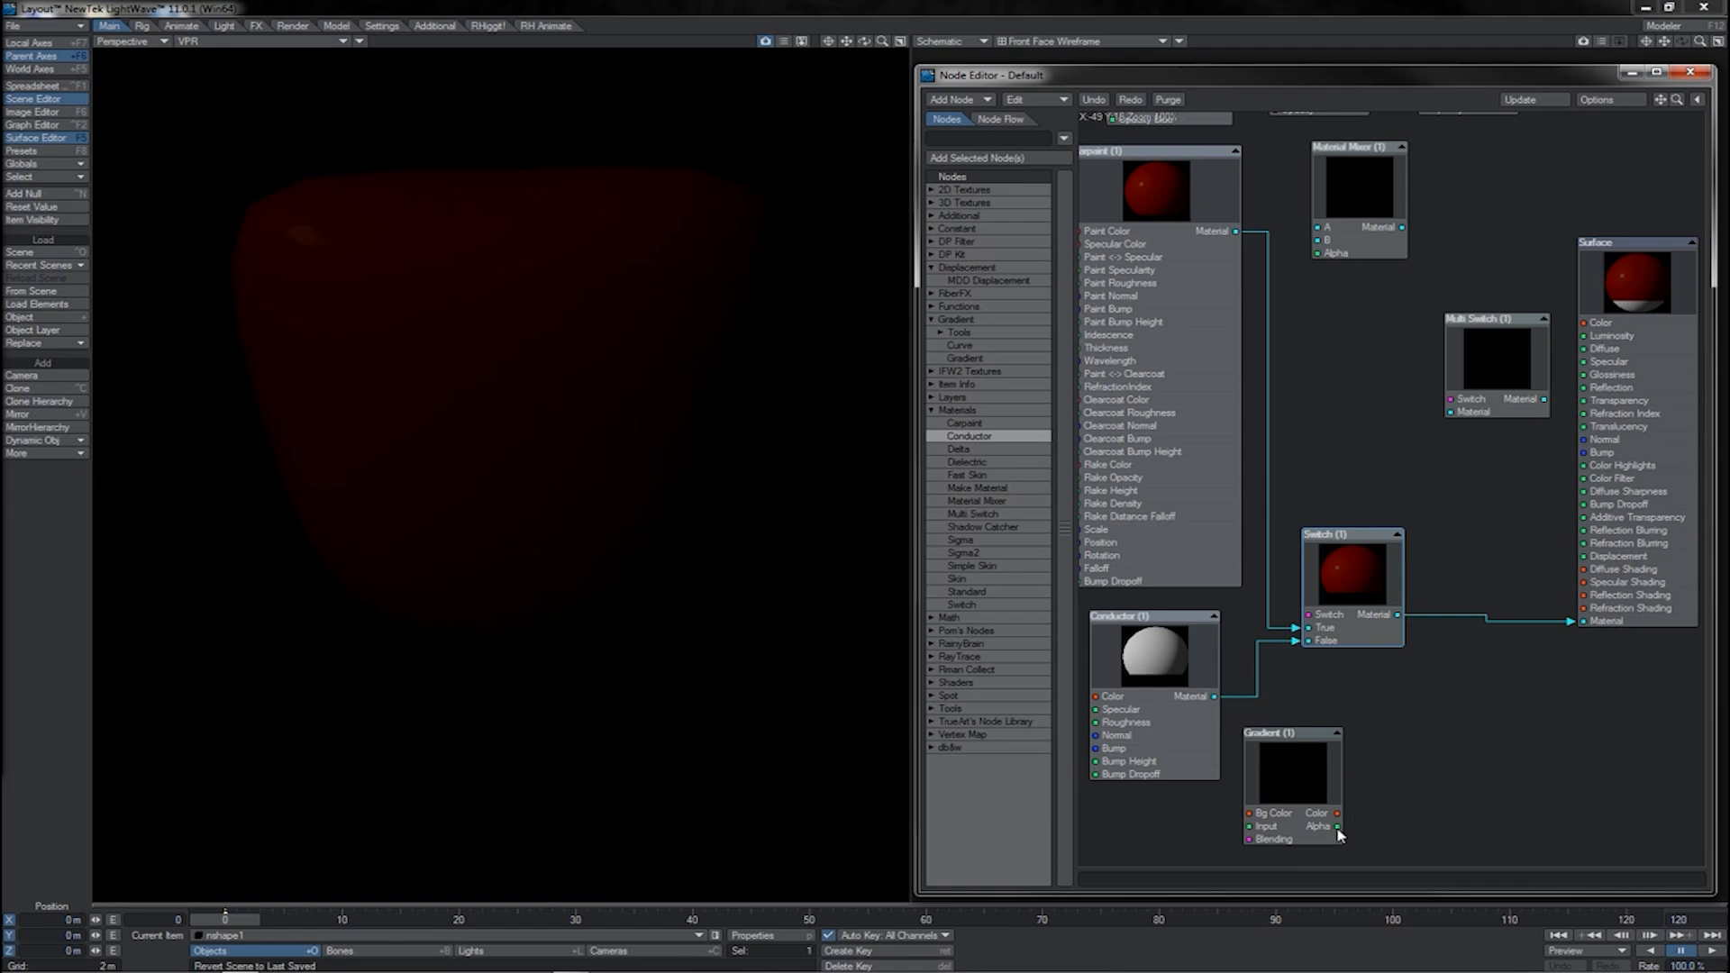
Connect the Gradient's alpha output to the Switch node's Switch input and review the Gradient's settings.
left_click_drag(1339, 827, 1373, 733)
double_click(1313, 777)
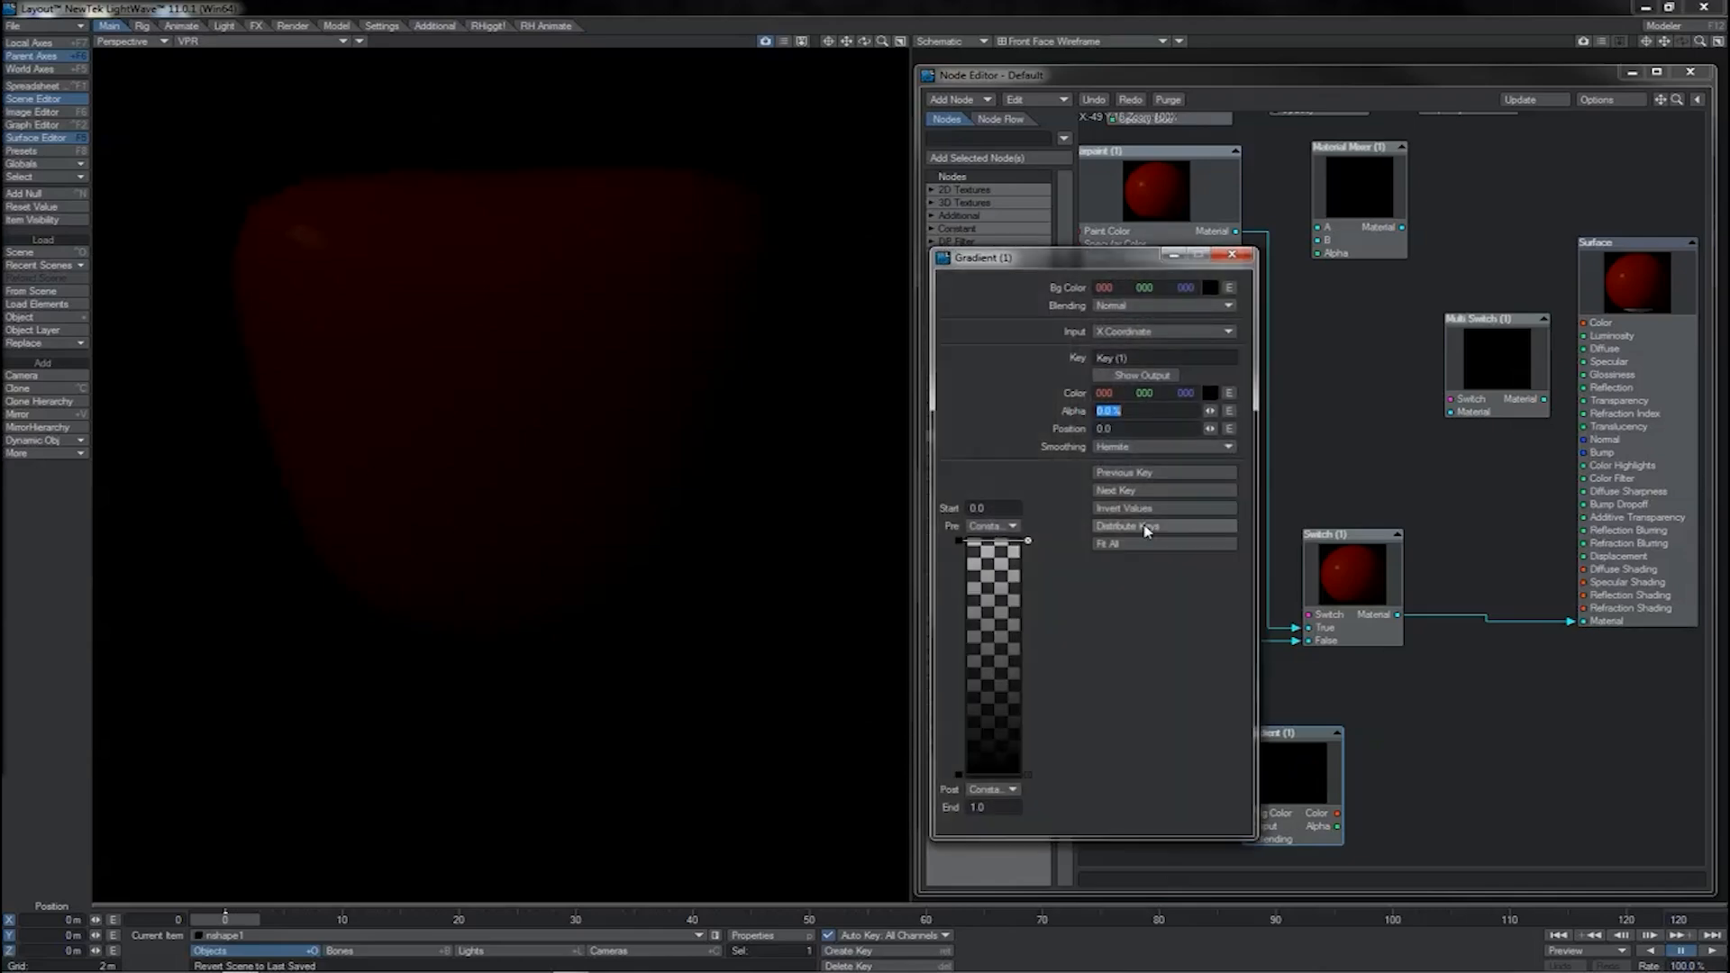
left_click(1229, 258)
left_click_drag(1339, 827, 1307, 615)
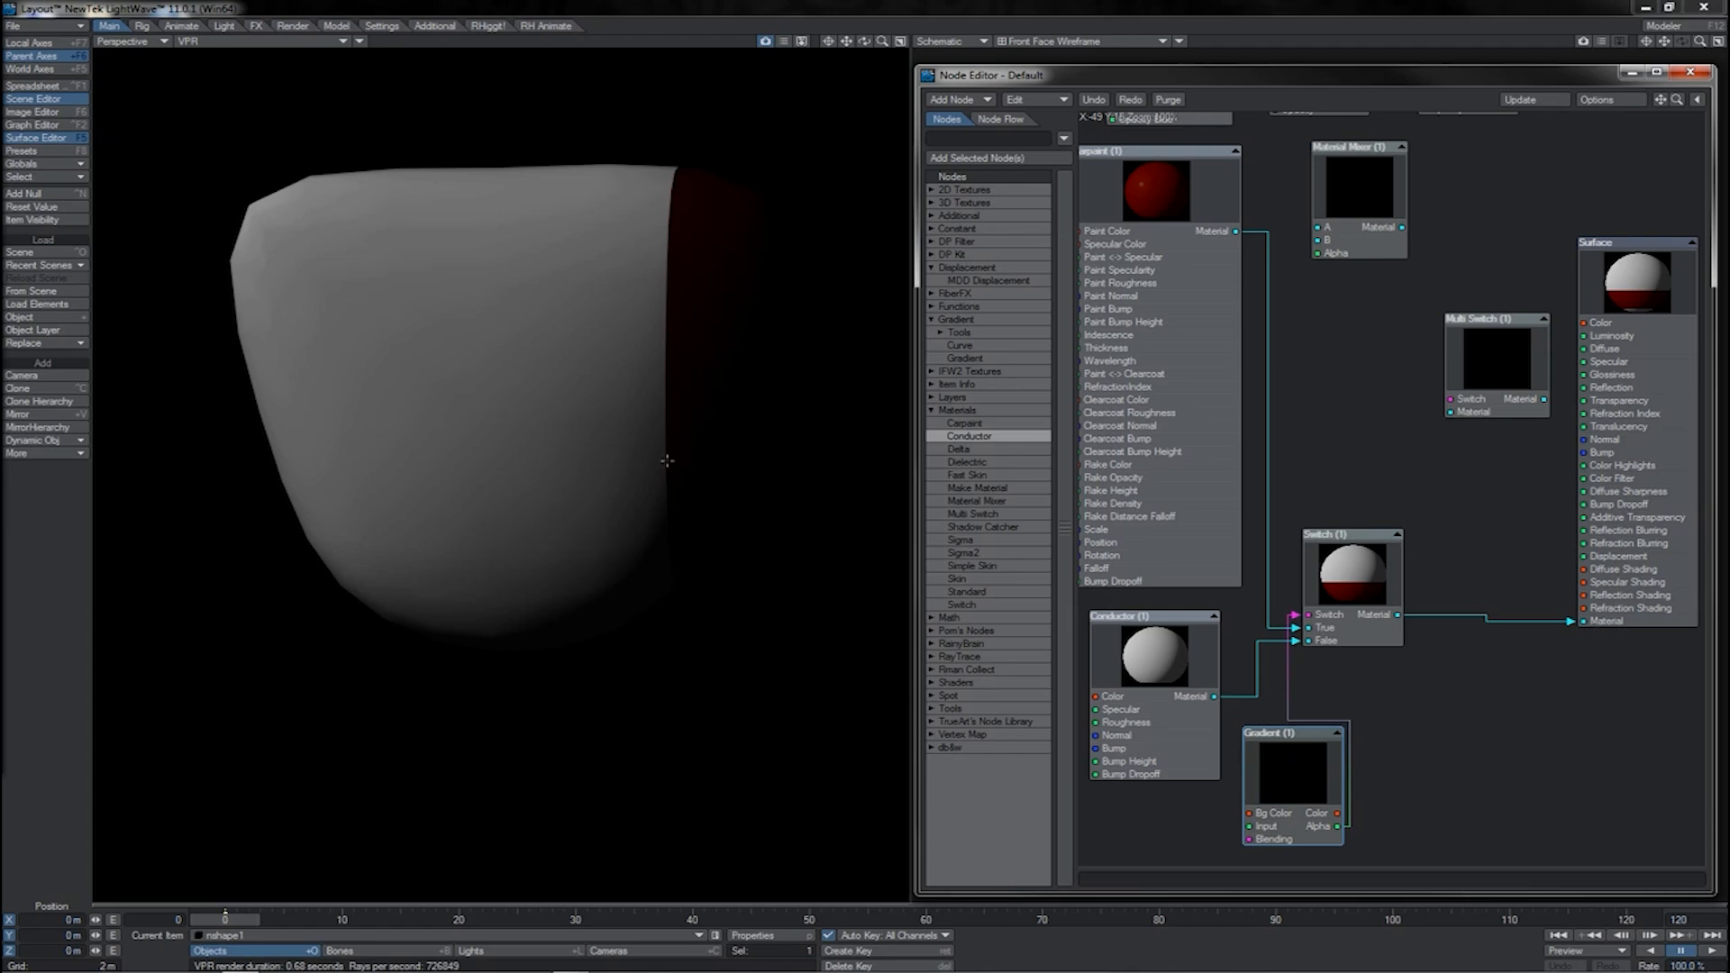
double_click(1274, 793)
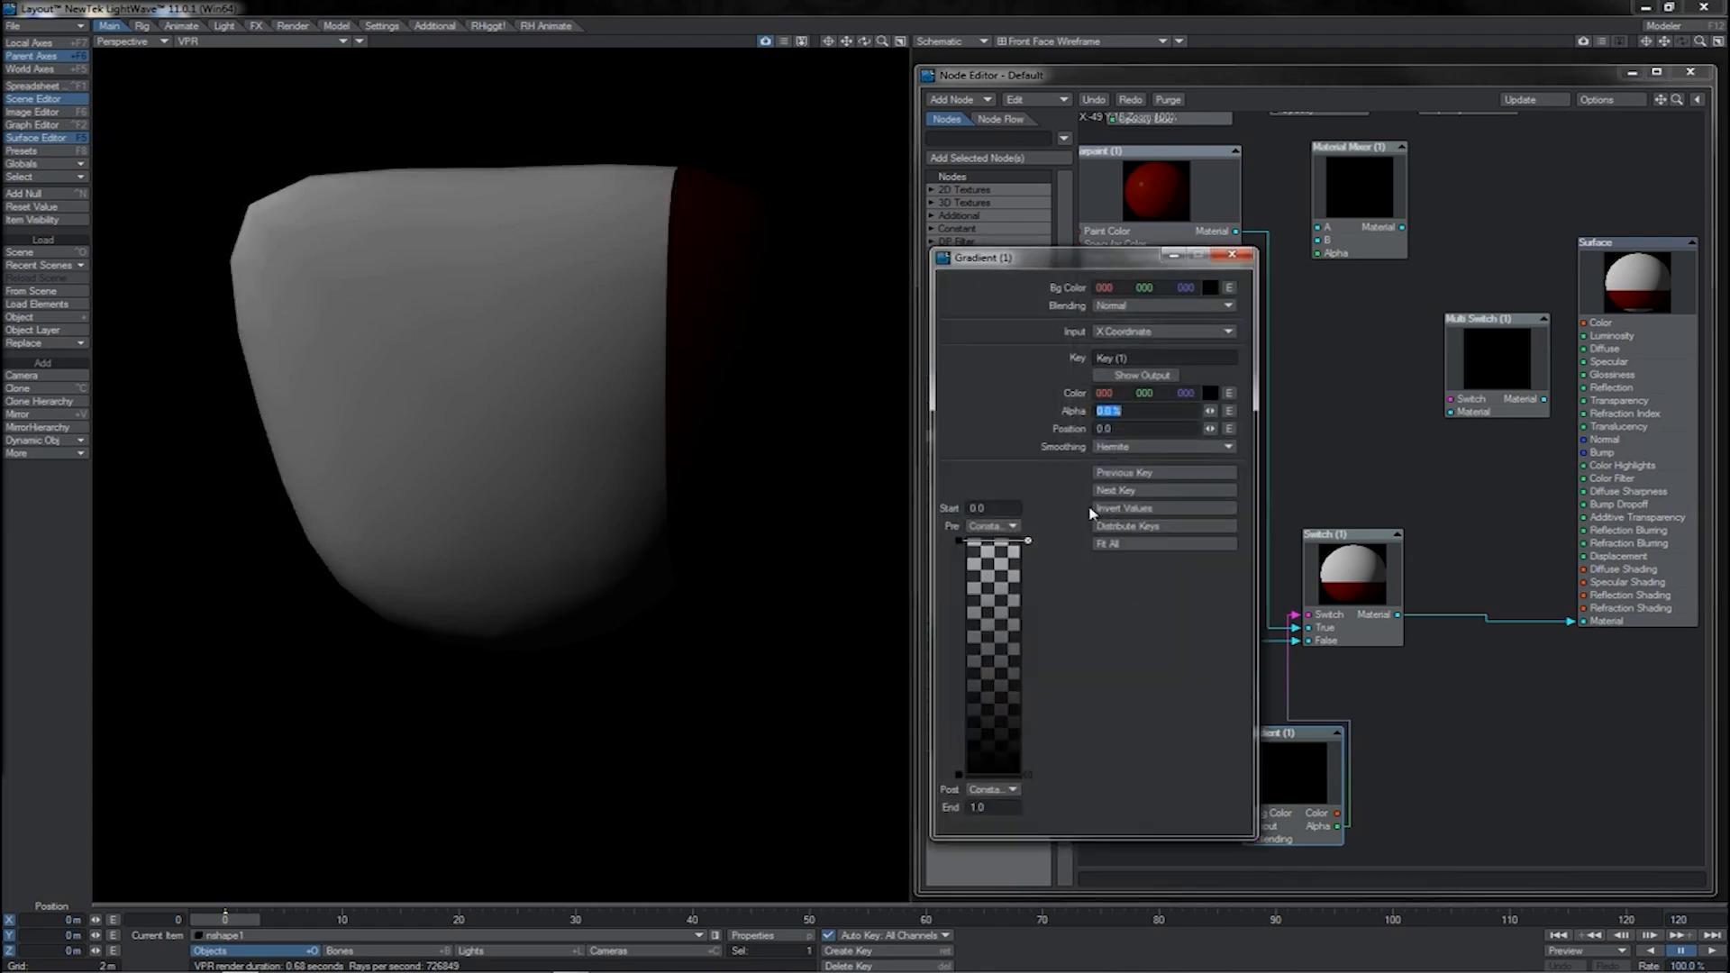
left_click(1230, 255)
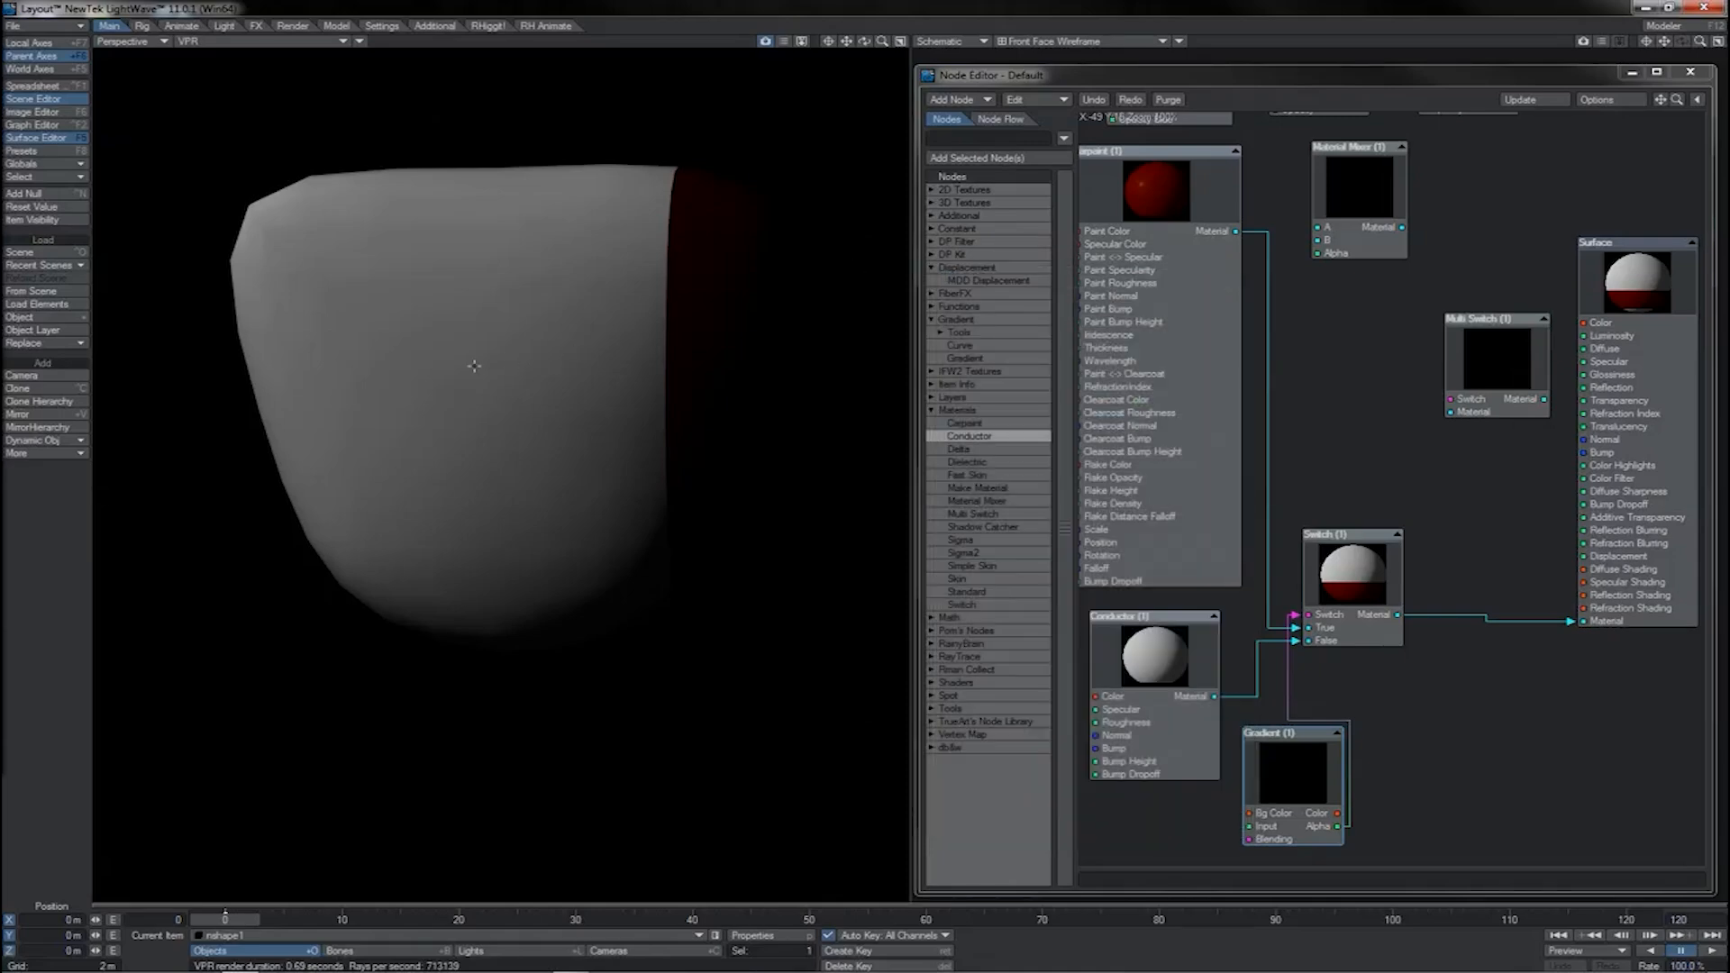
Move the Carpaint node fully into view and shift the Conductor node beneath it.
left_click_drag(1160, 661, 1166, 675)
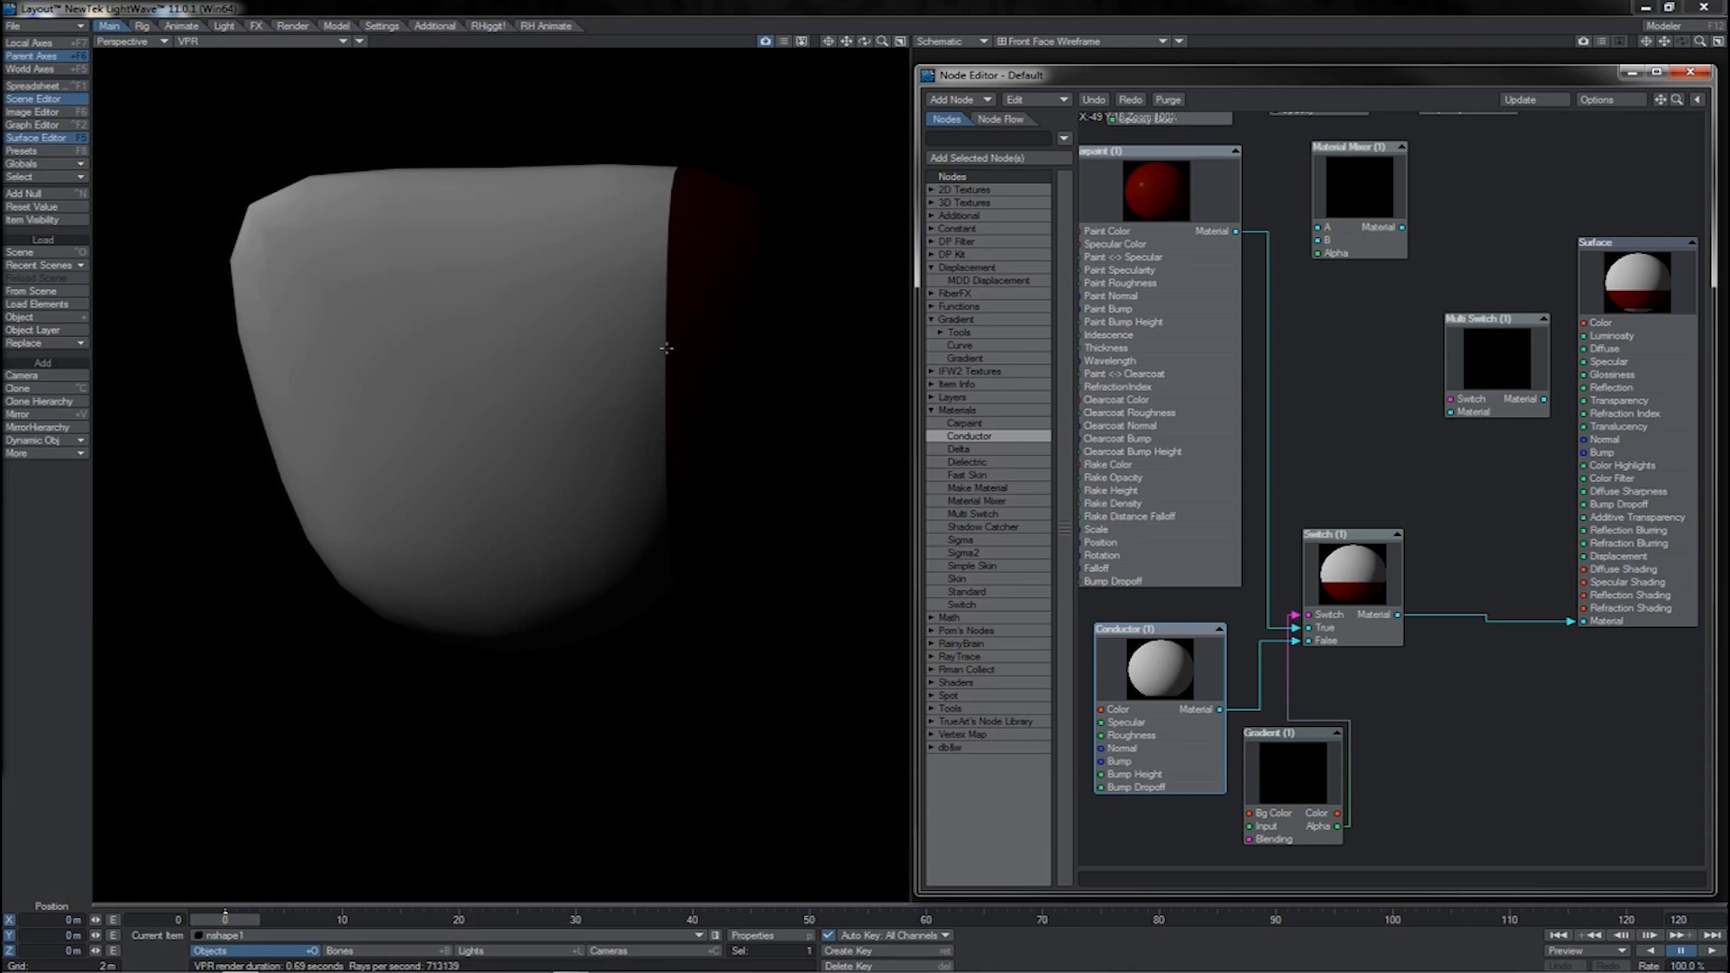
left_click_drag(1117, 365, 1129, 365)
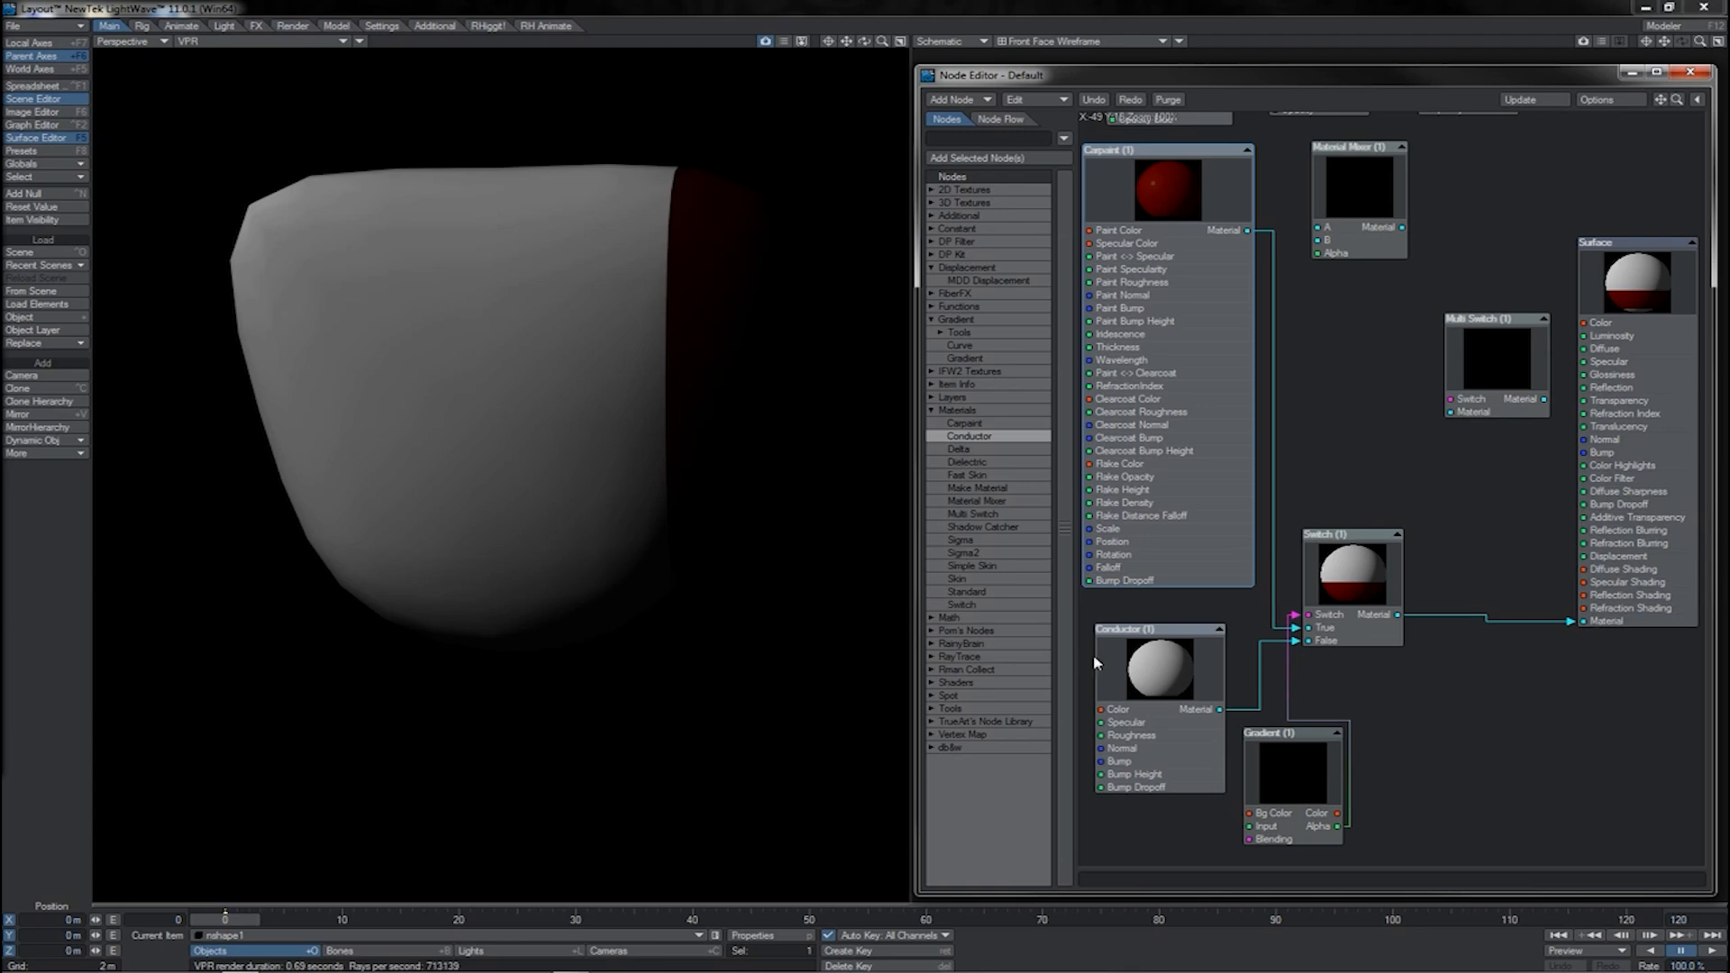
left_click_drag(1166, 689, 1153, 684)
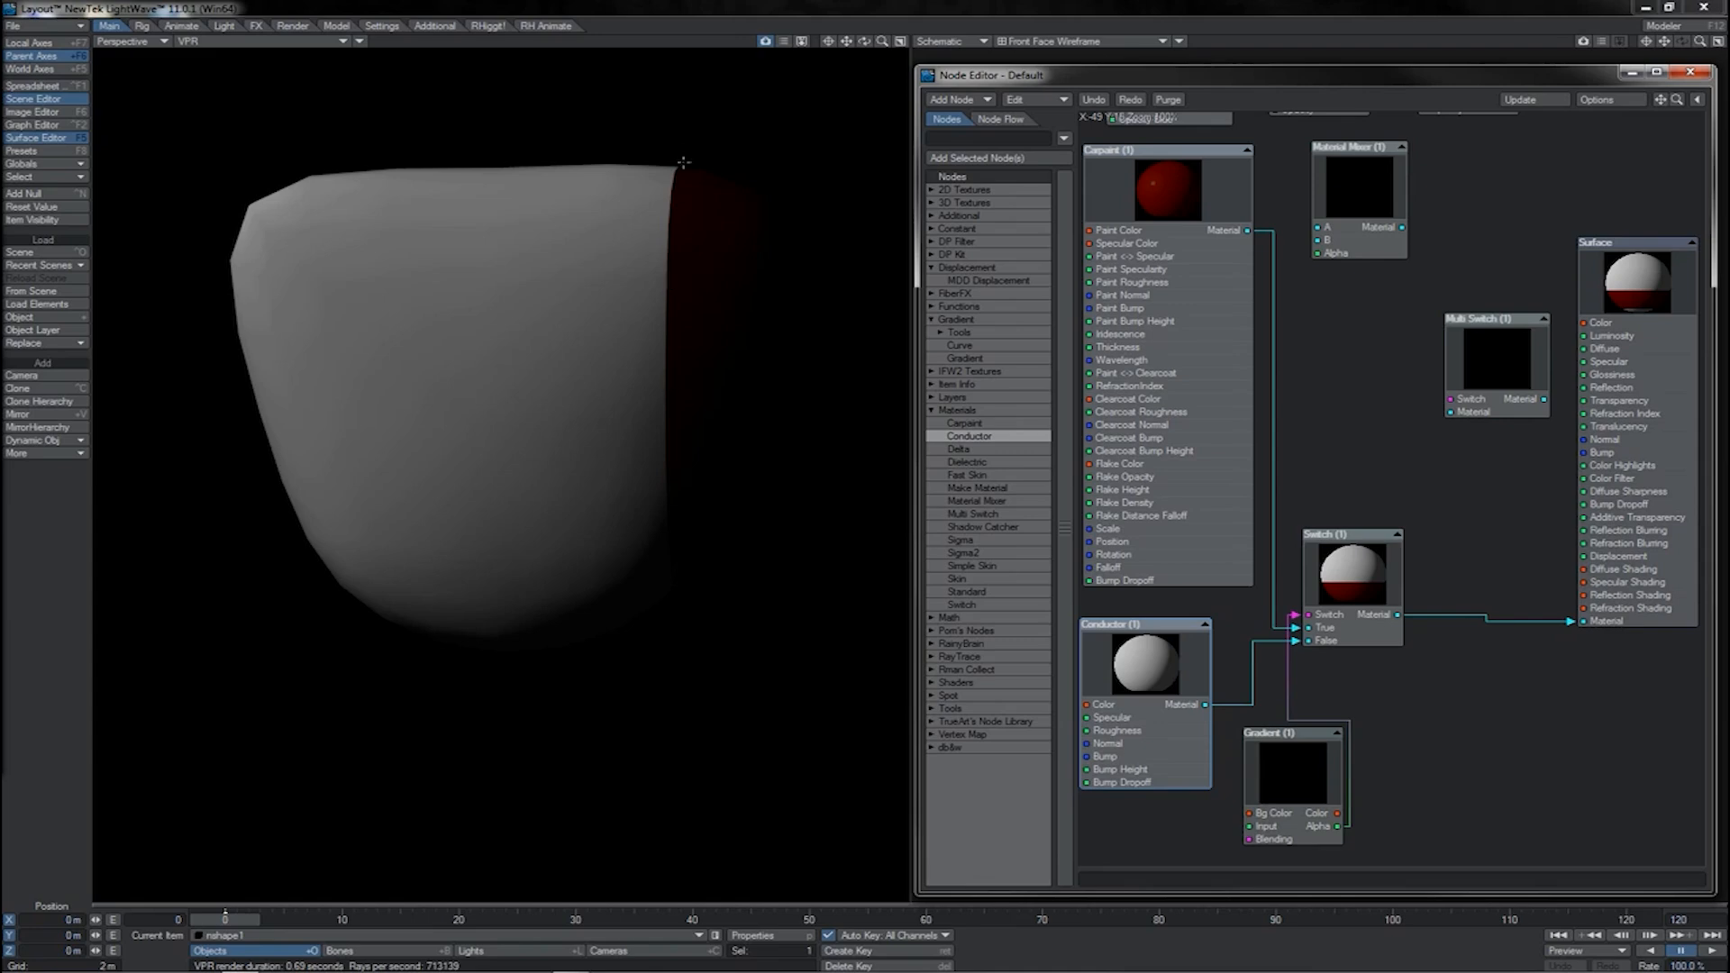
Disconnect the Switch node from the surface's Material input, move it beneath the Material Mixer and place the Multi Switch node below it.
left_click_drag(1565, 623, 1564, 621)
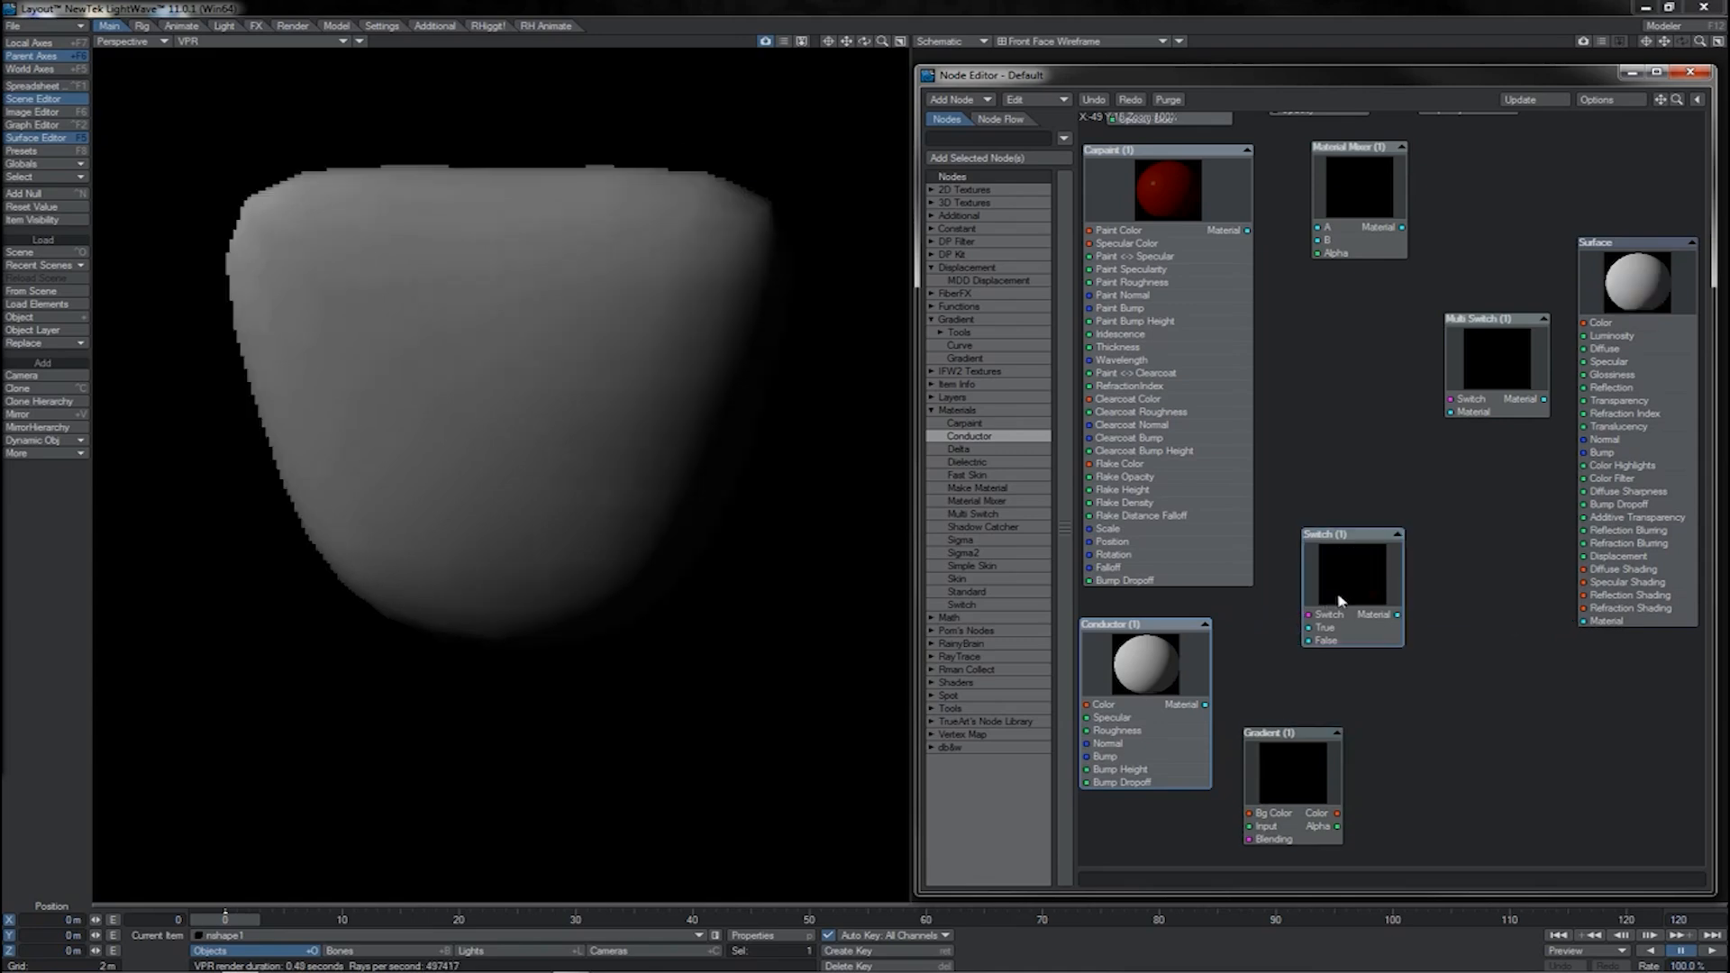
left_click_drag(1341, 600, 1346, 366)
left_click_drag(1470, 365, 1372, 539)
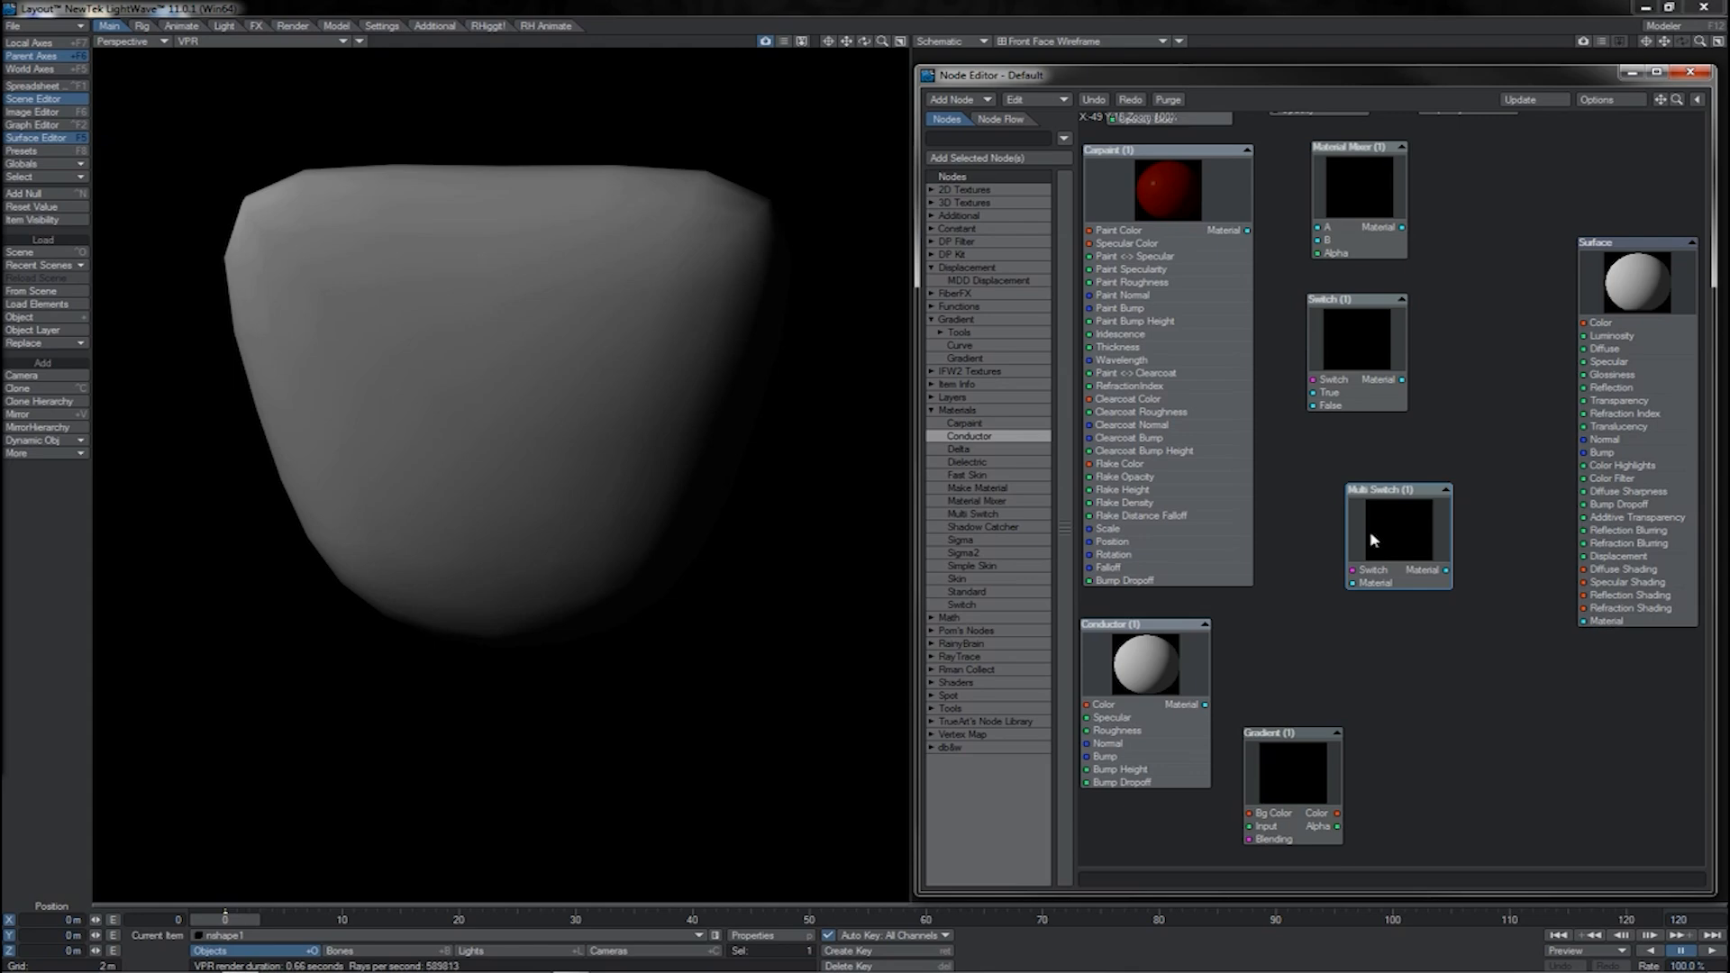
Expand the Multi Switch node to three material inputs, reviewing its input list, and add a Skin material node to the network.
double_click(1369, 532)
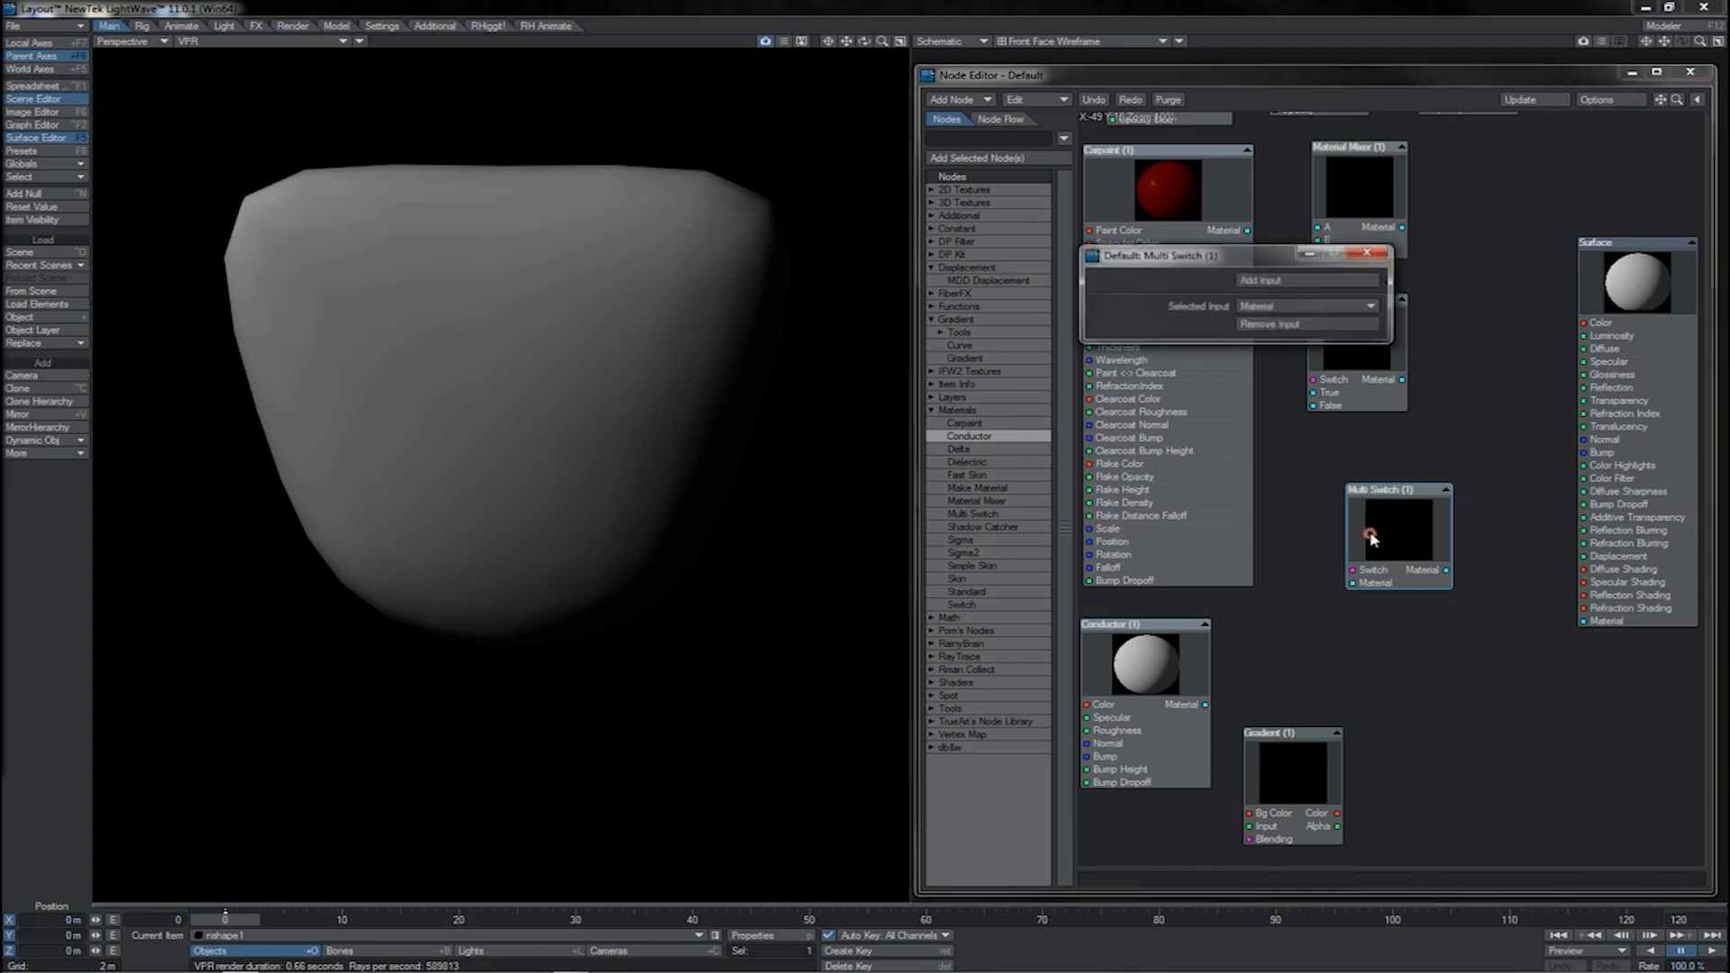
left_click(1322, 280)
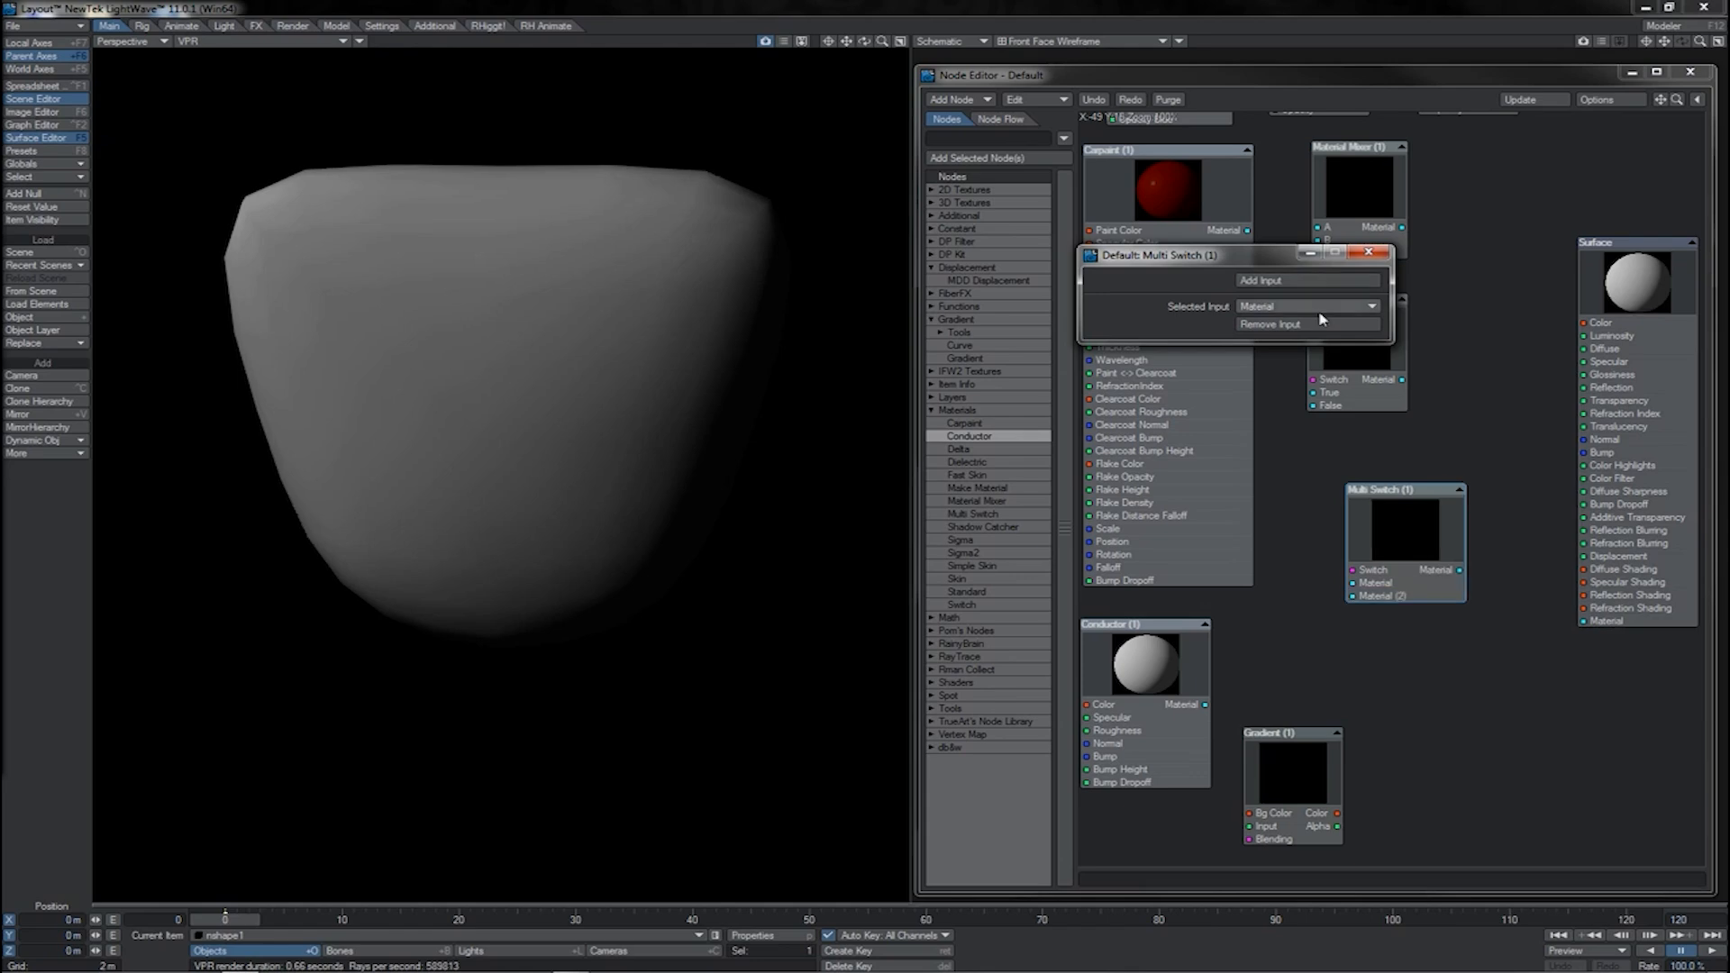
left_click(1319, 309)
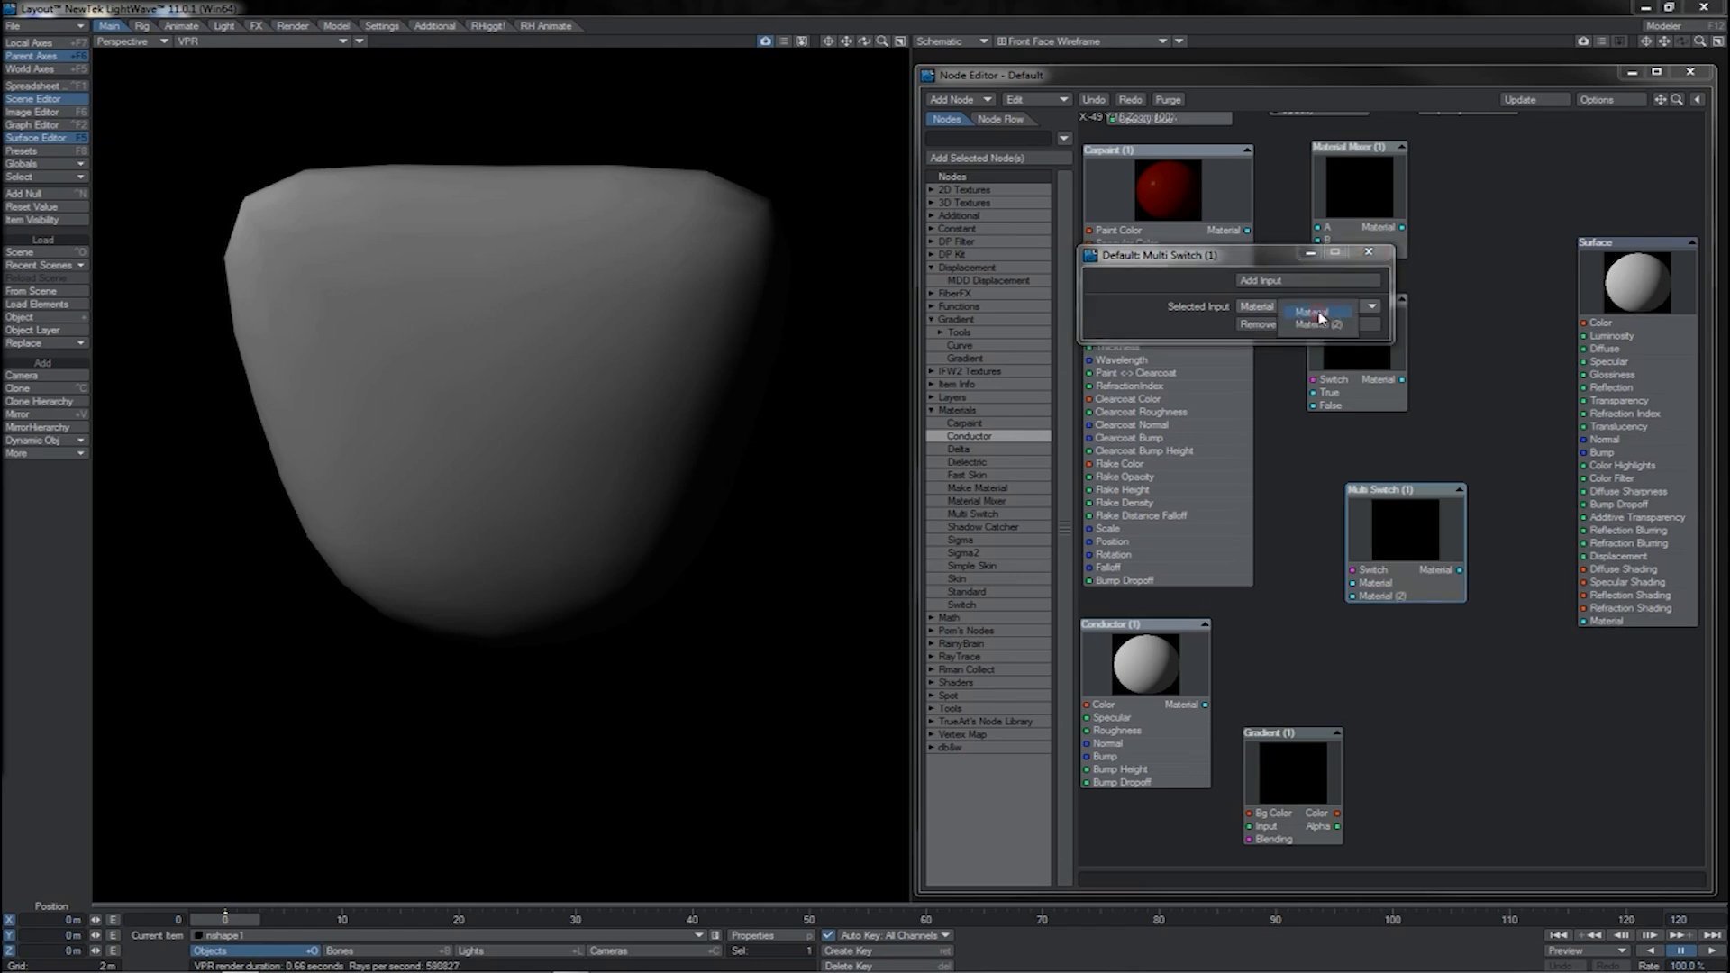
left_click(1222, 310)
left_click(1368, 252)
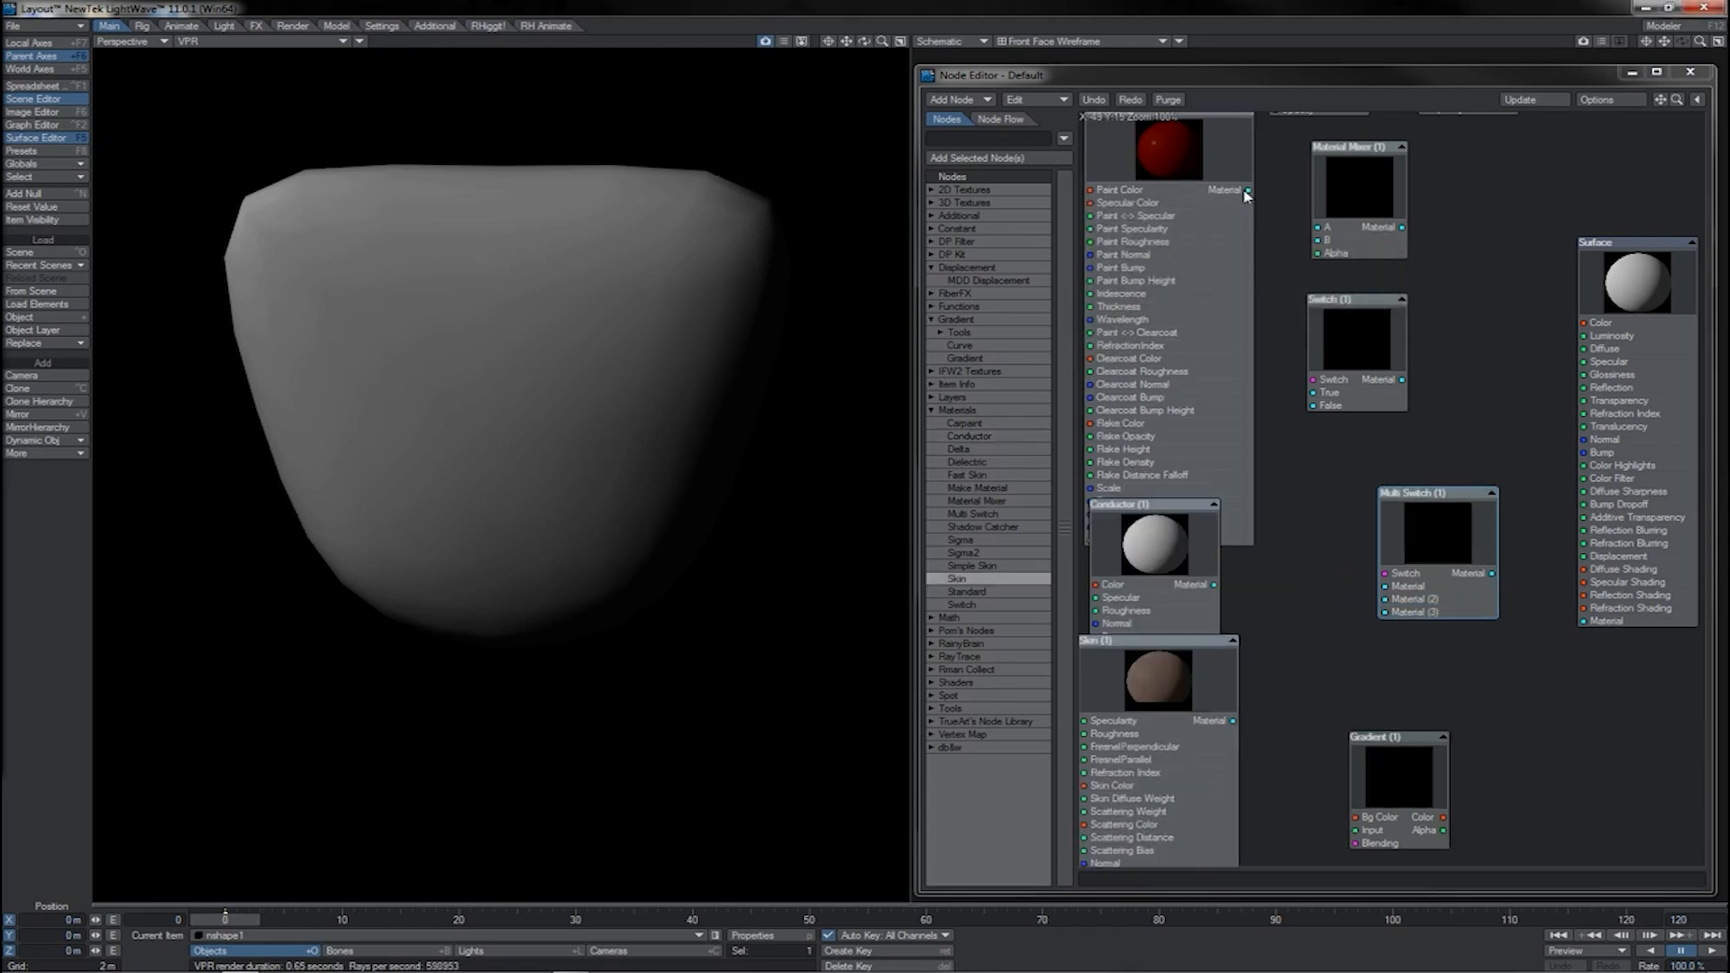
Connect the Carpaint, Conductor and Skin materials to the Multi Switch's Material, Material (2) and Material (3) inputs respectively.
left_click_drag(1247, 190, 1375, 586)
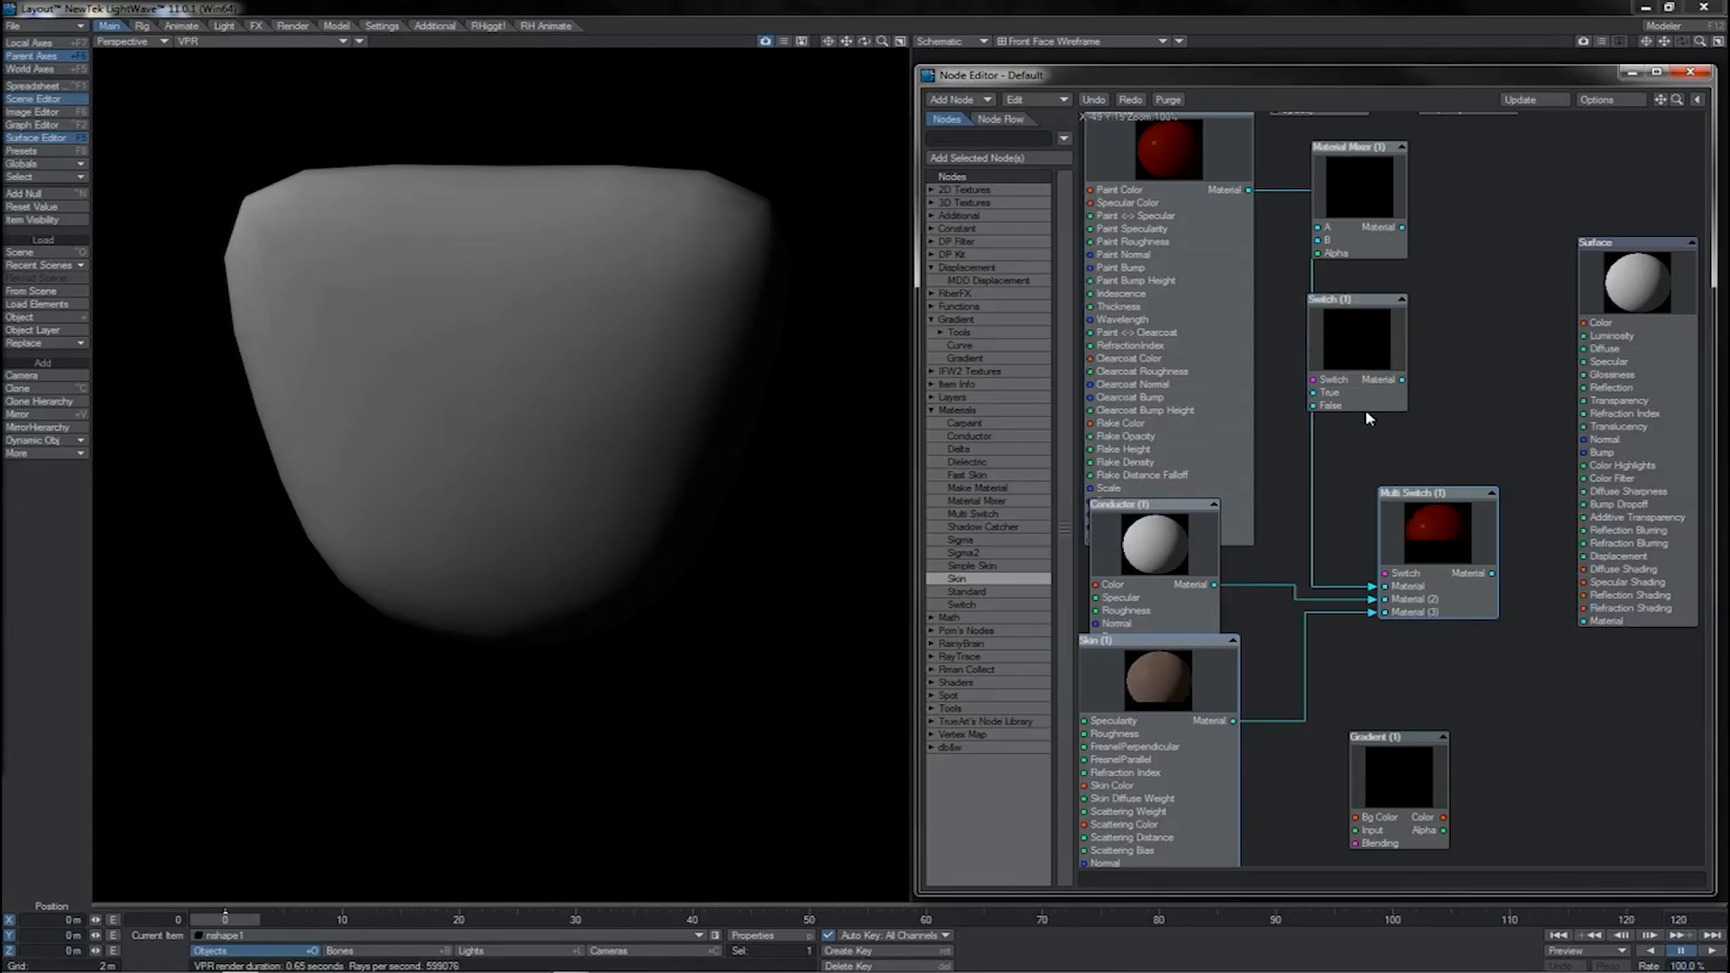
left_click_drag(1364, 401, 1370, 412)
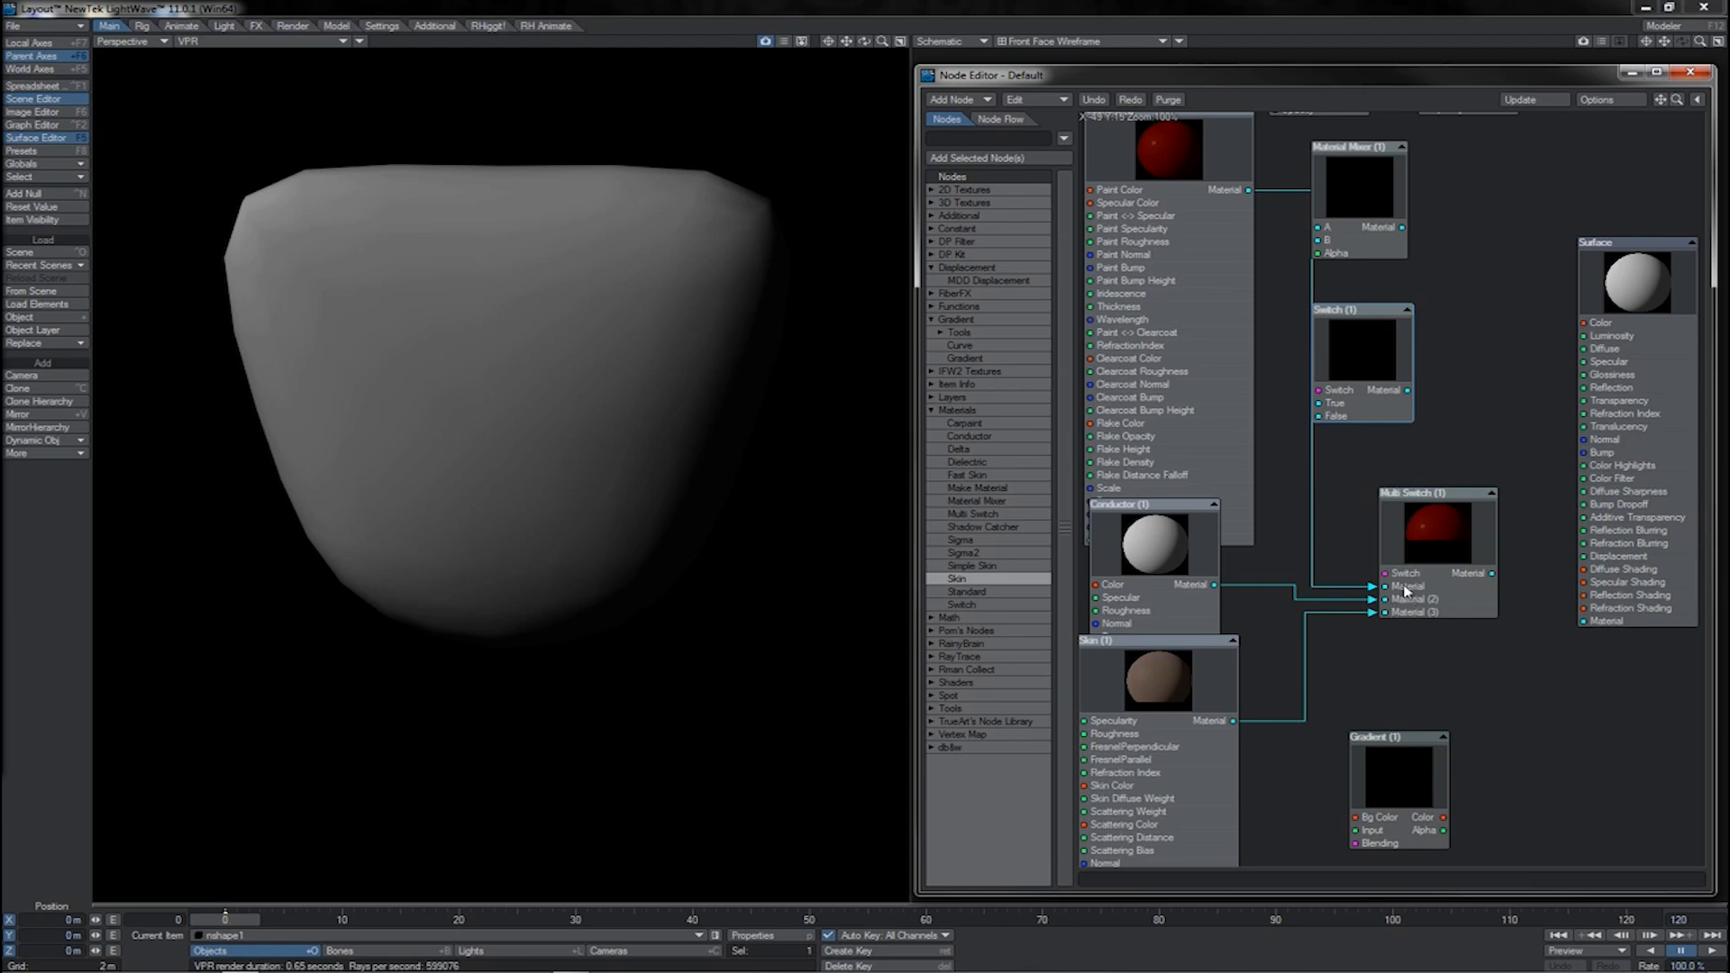
left_click(1401, 776)
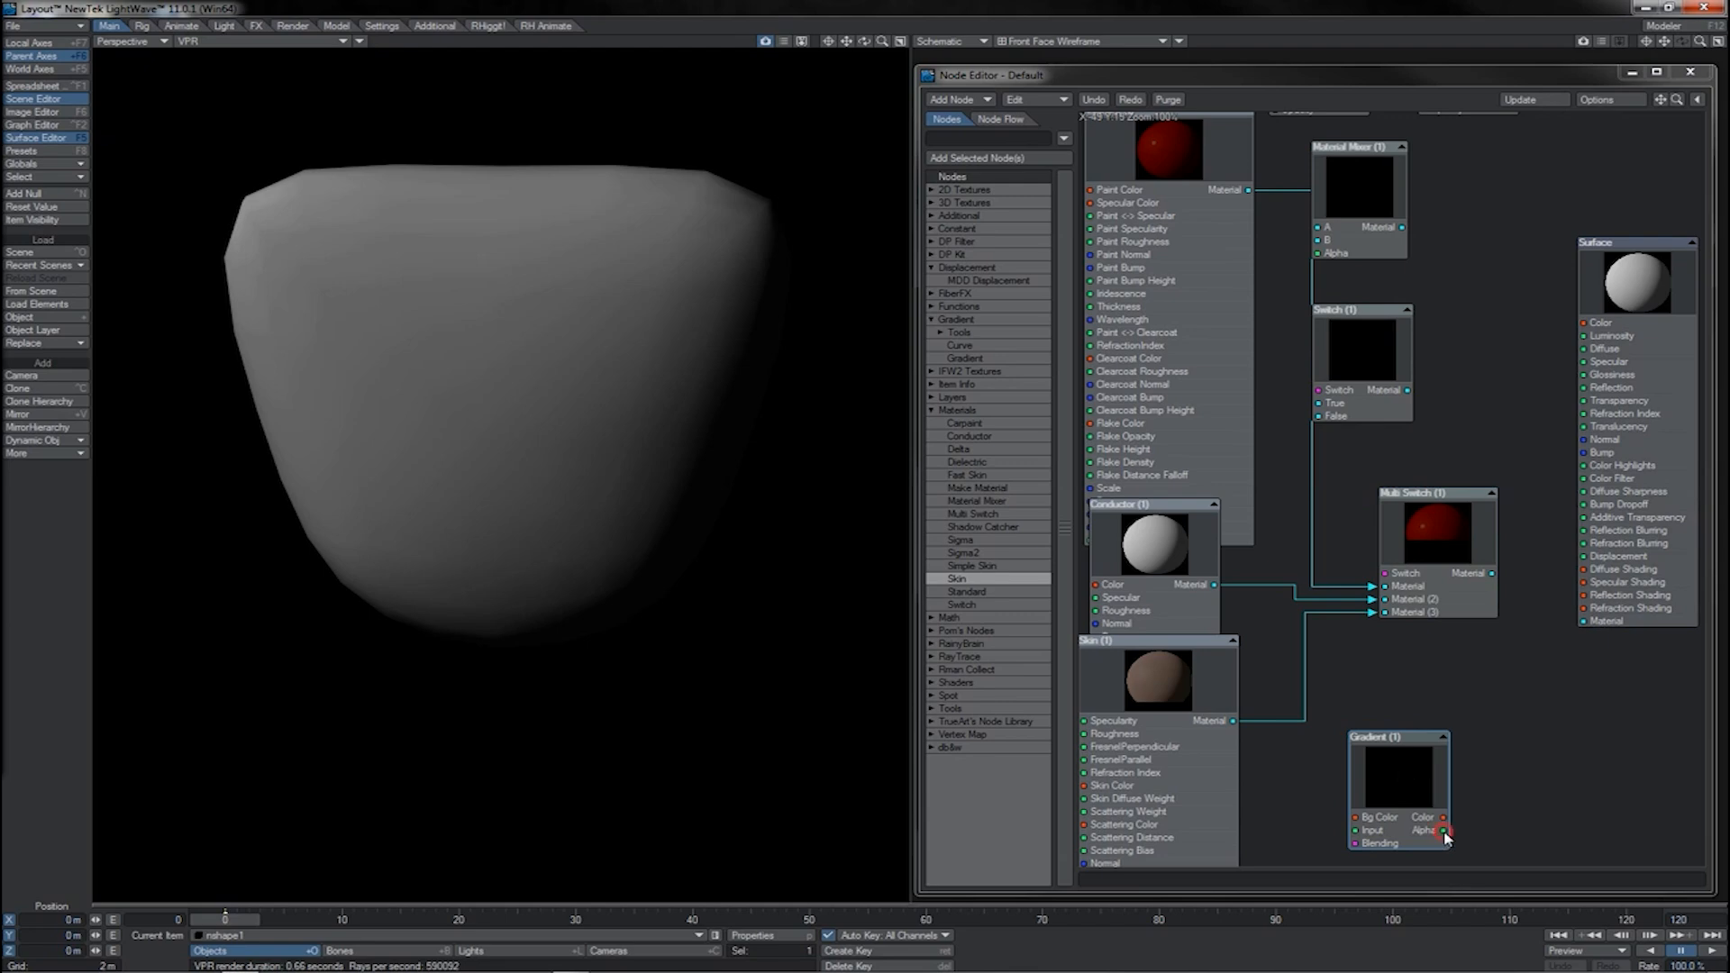
left_click_drag(1444, 833, 1504, 694)
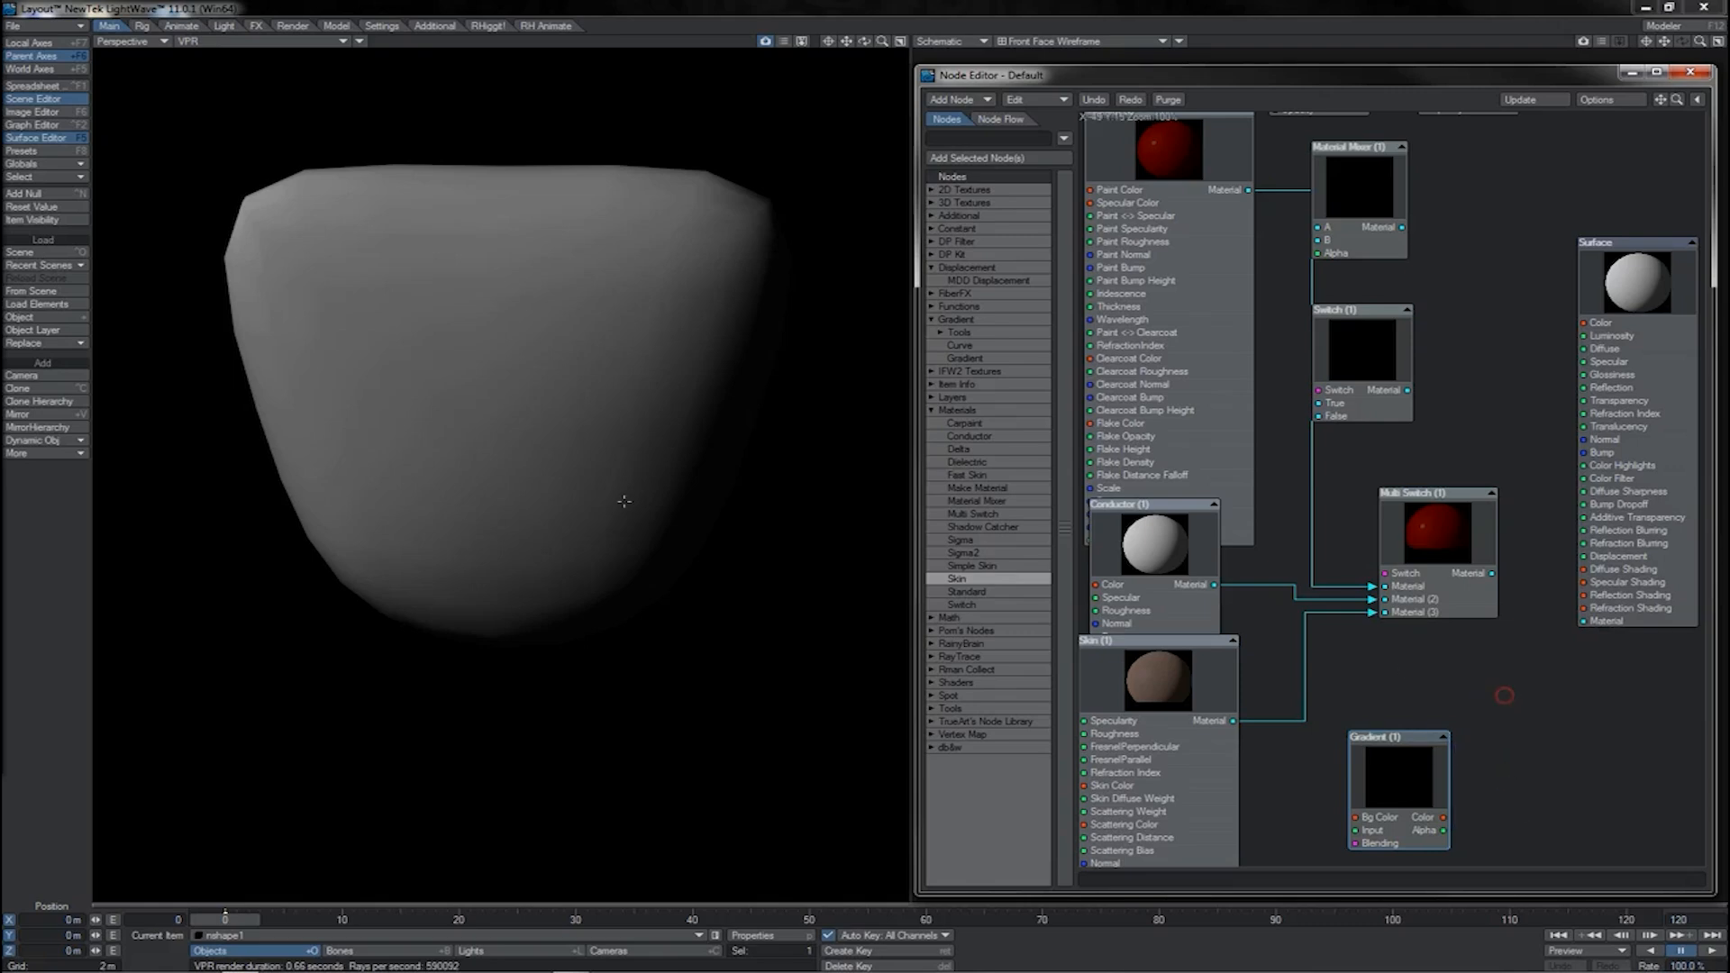
Open the Gradient node's settings and set the 0% alpha key's position to -1.0.
double_click(1419, 772)
key("Return")
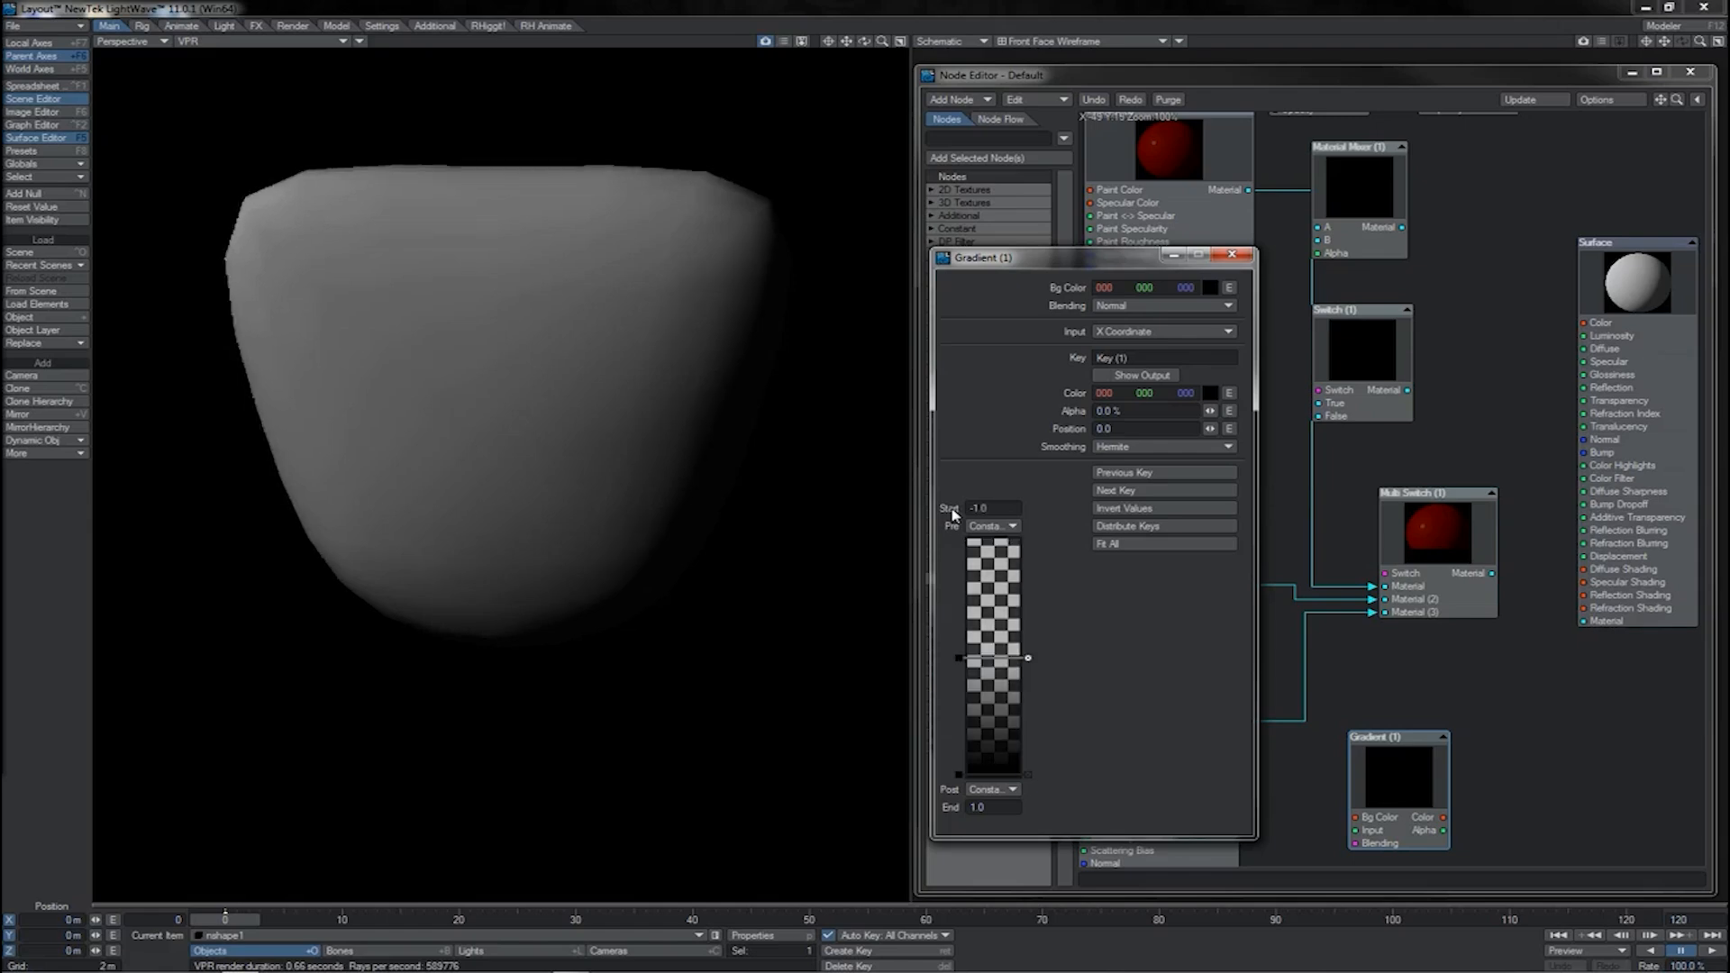
left_click_drag(1115, 430, 1083, 437)
type("-1")
key("Return")
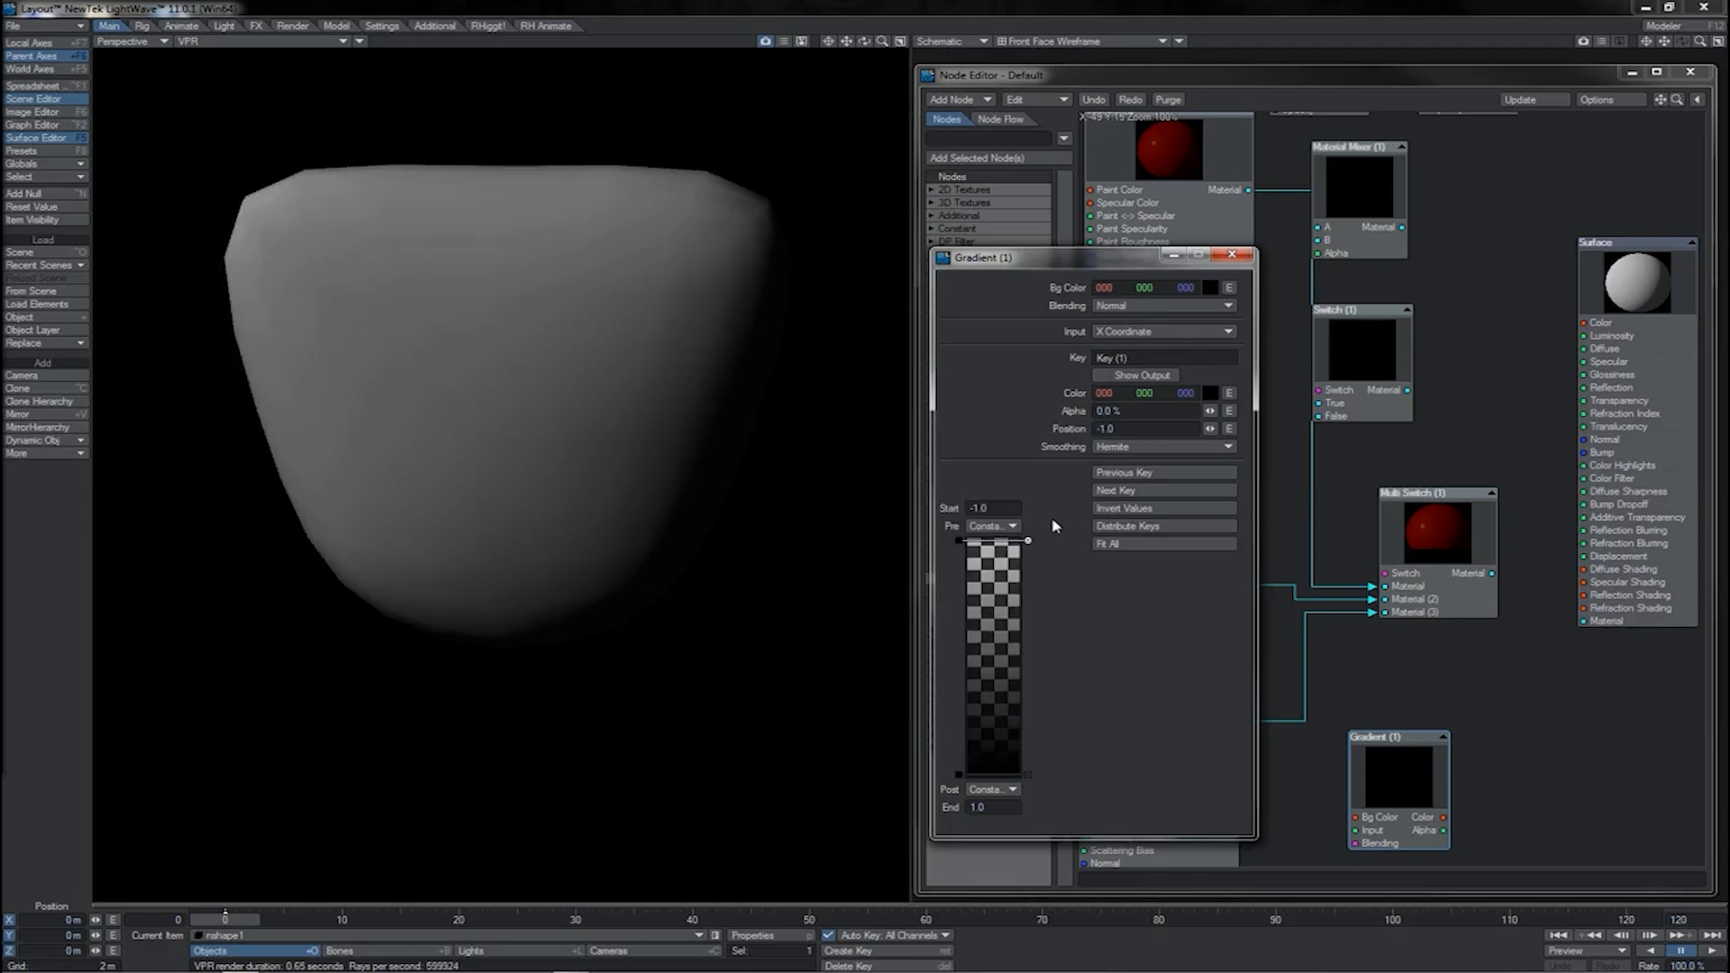
Add a middle key to the gradient at position 0.0 with 100% alpha.
left_click(990, 654)
left_click_drag(1145, 425, 1081, 416)
type("0")
key("Return")
type("1")
key("Tab")
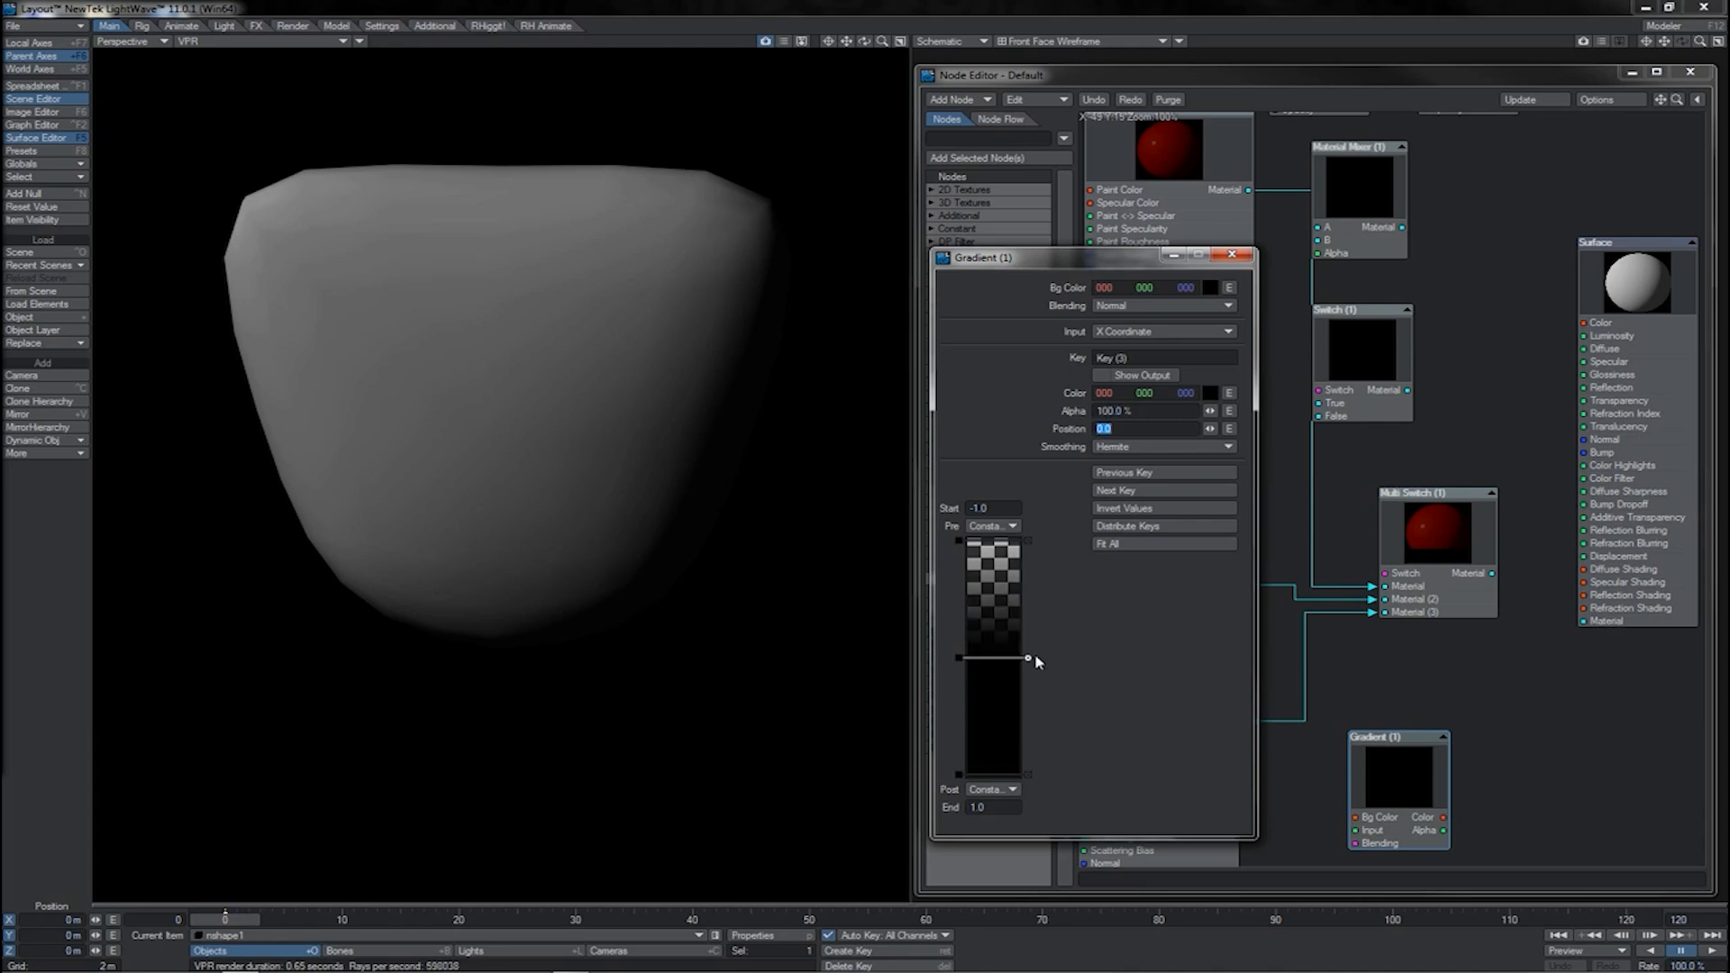
Set the alpha of the gradient's last key, at position 1.0, to 200% and close the gradient settings.
left_click(994, 773)
left_click_drag(1138, 411, 1079, 422)
type("200")
key("Tab")
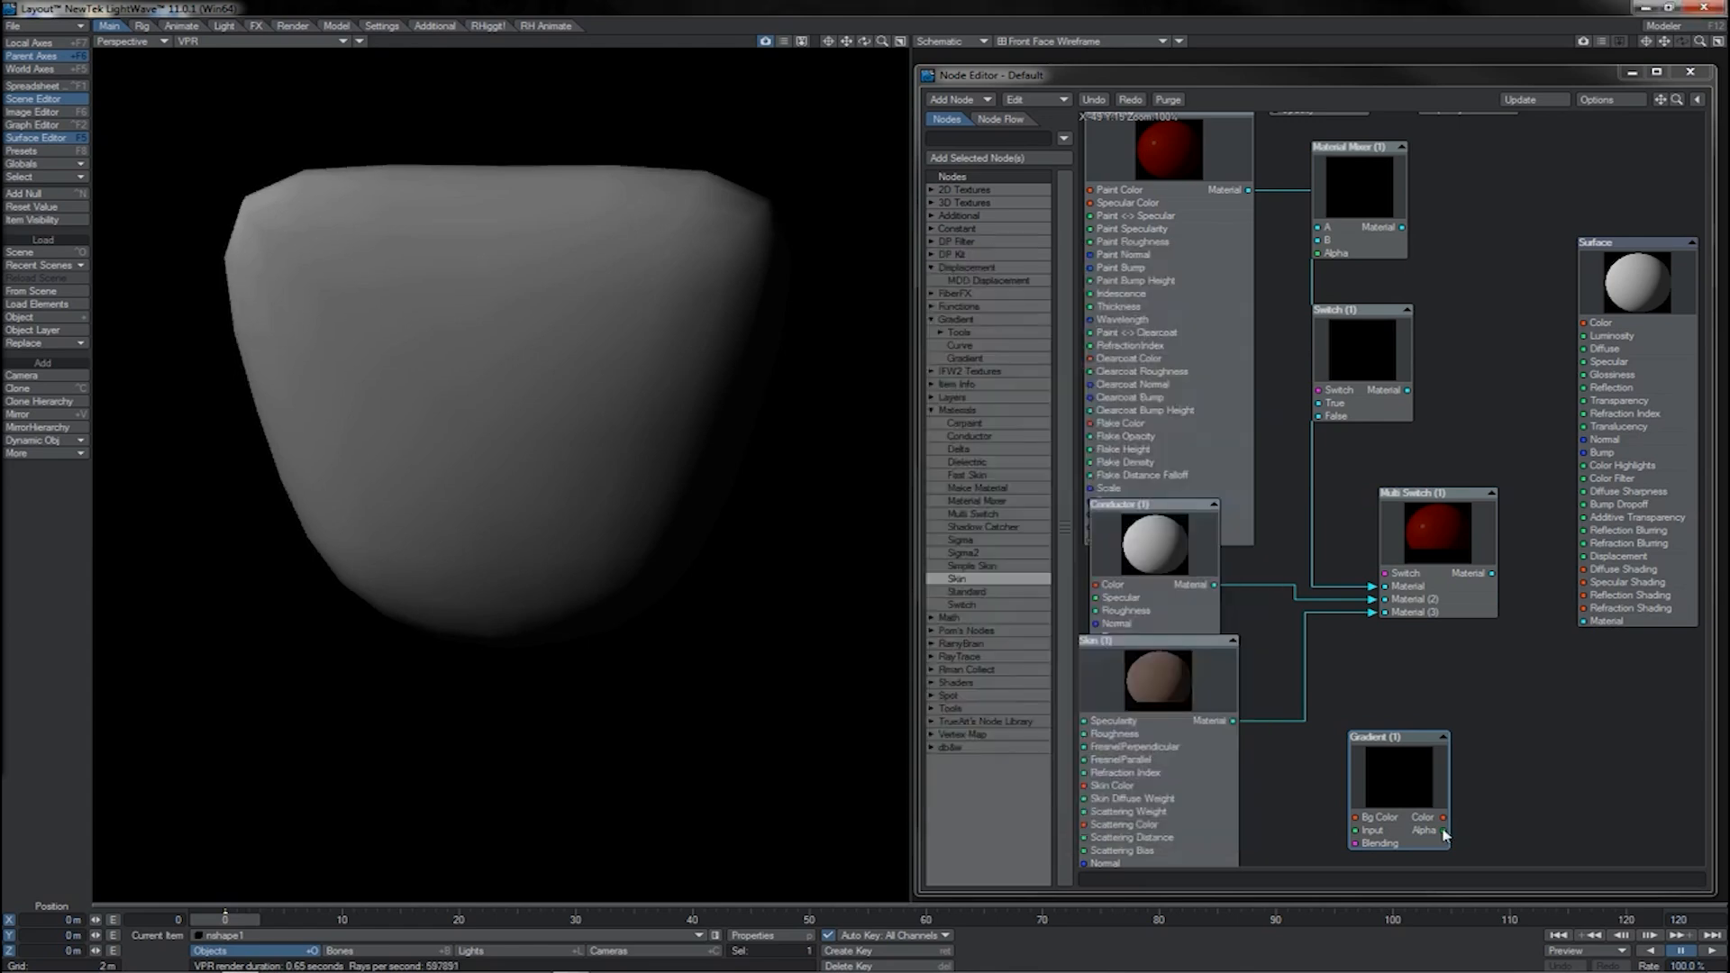
Connect the Gradient's Alpha output to the Multi Switch's Switch input and the Multi Switch's Material output to the surface's Material input.
left_click_drag(1443, 829, 1385, 573)
left_click_drag(1491, 575, 1575, 622)
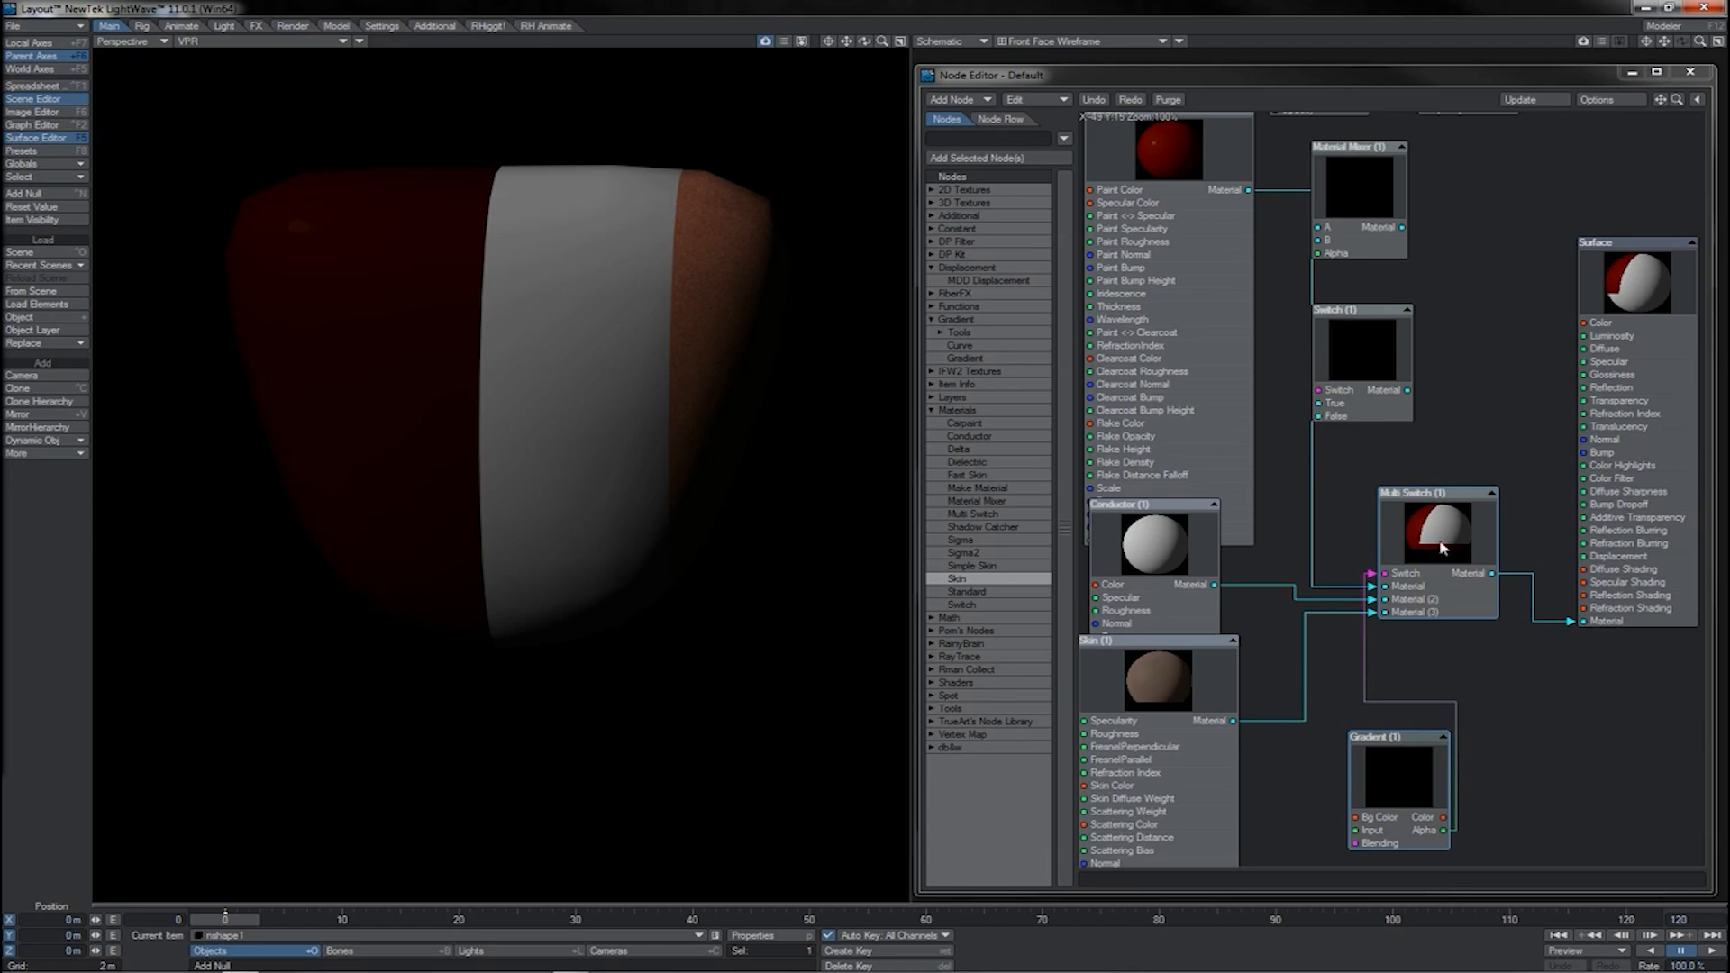
Extend the gradient's end to 3.0, add a key at position 2.0 with 300% alpha, and reconnect its alpha to the Multi Switch.
double_click(1380, 773)
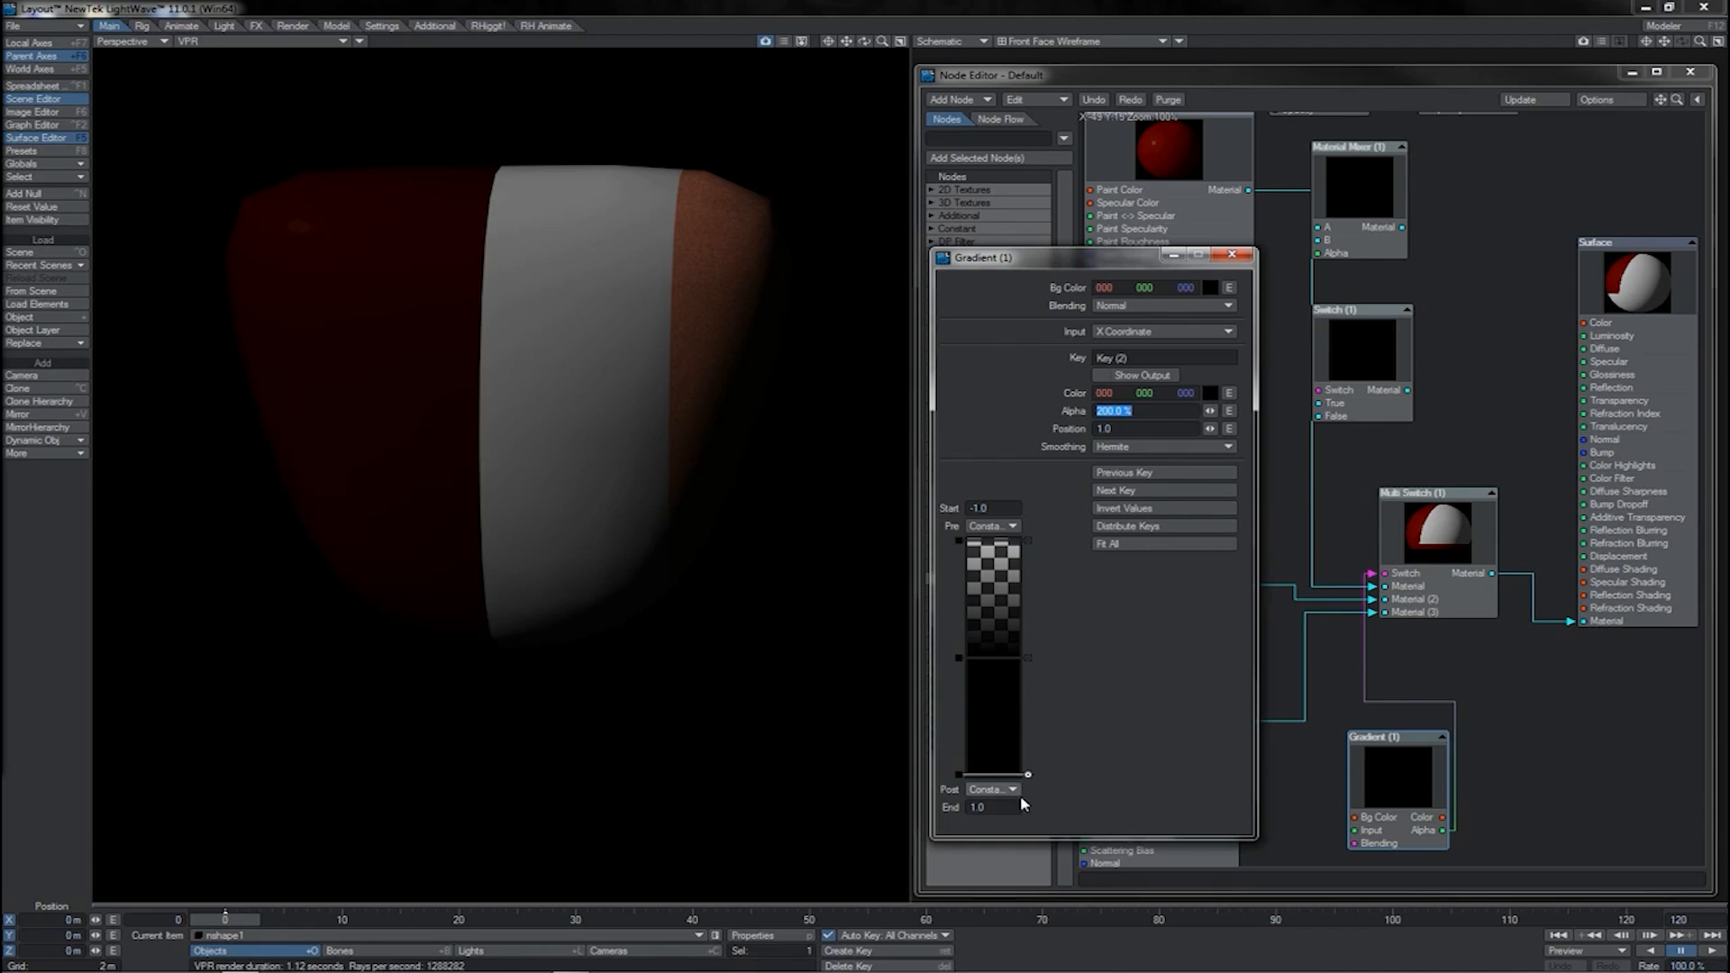
left_click(995, 807)
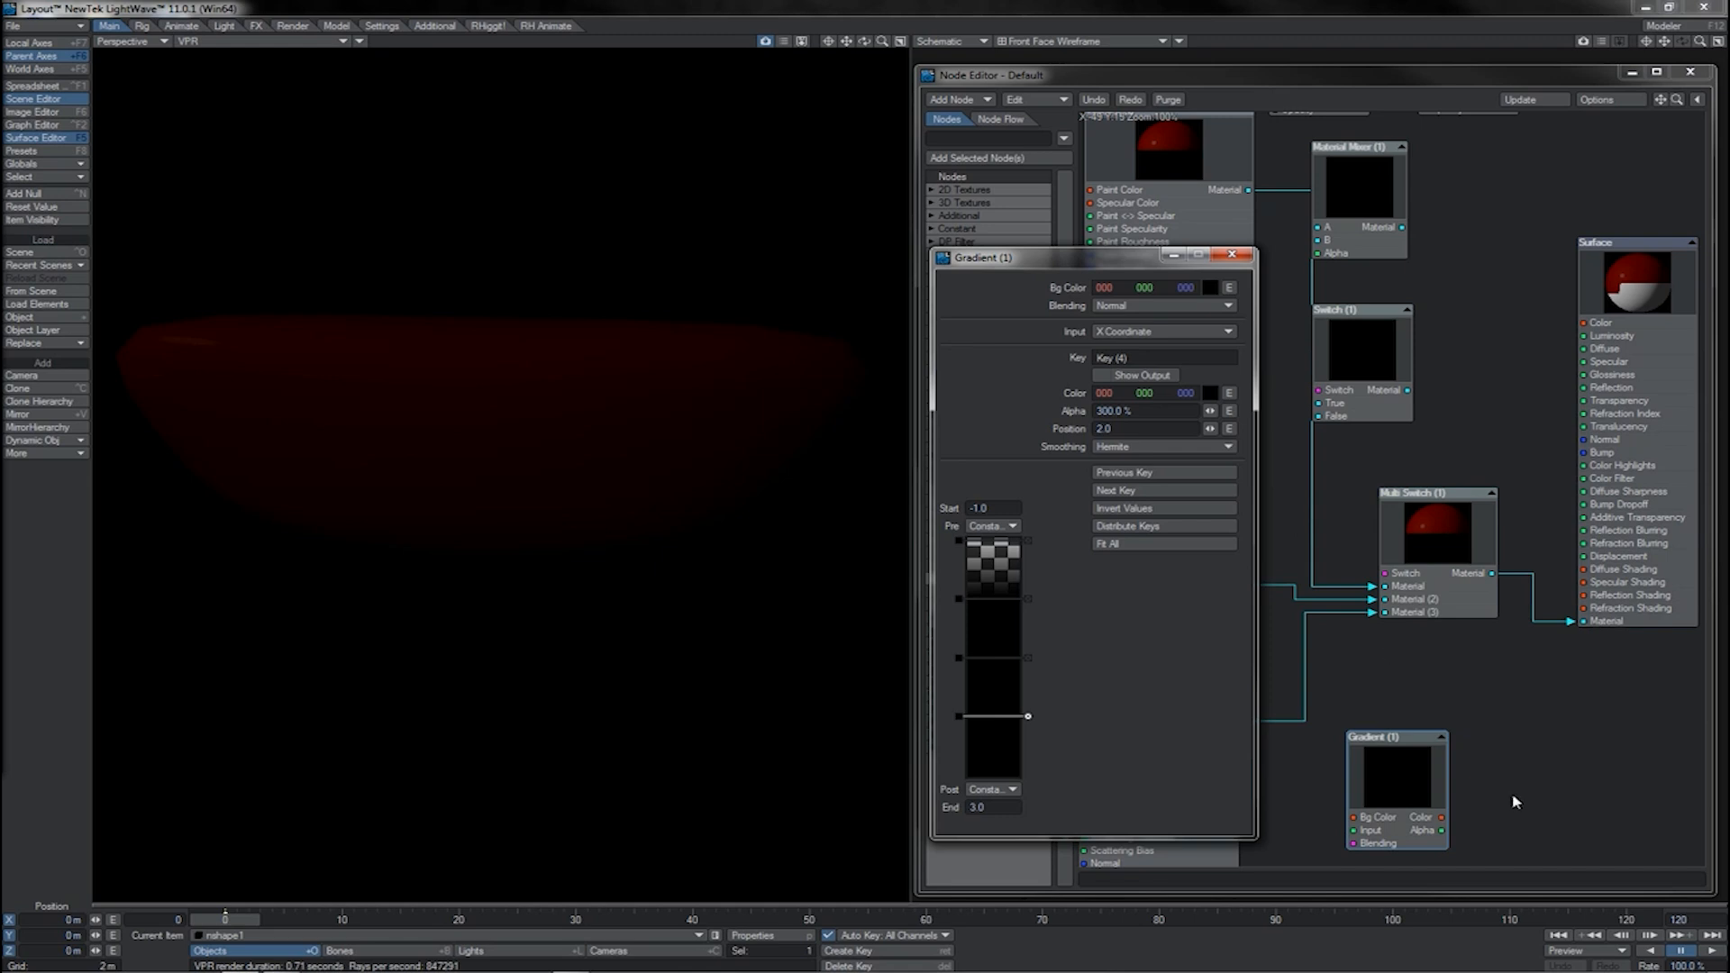
left_click_drag(1441, 831, 1371, 573)
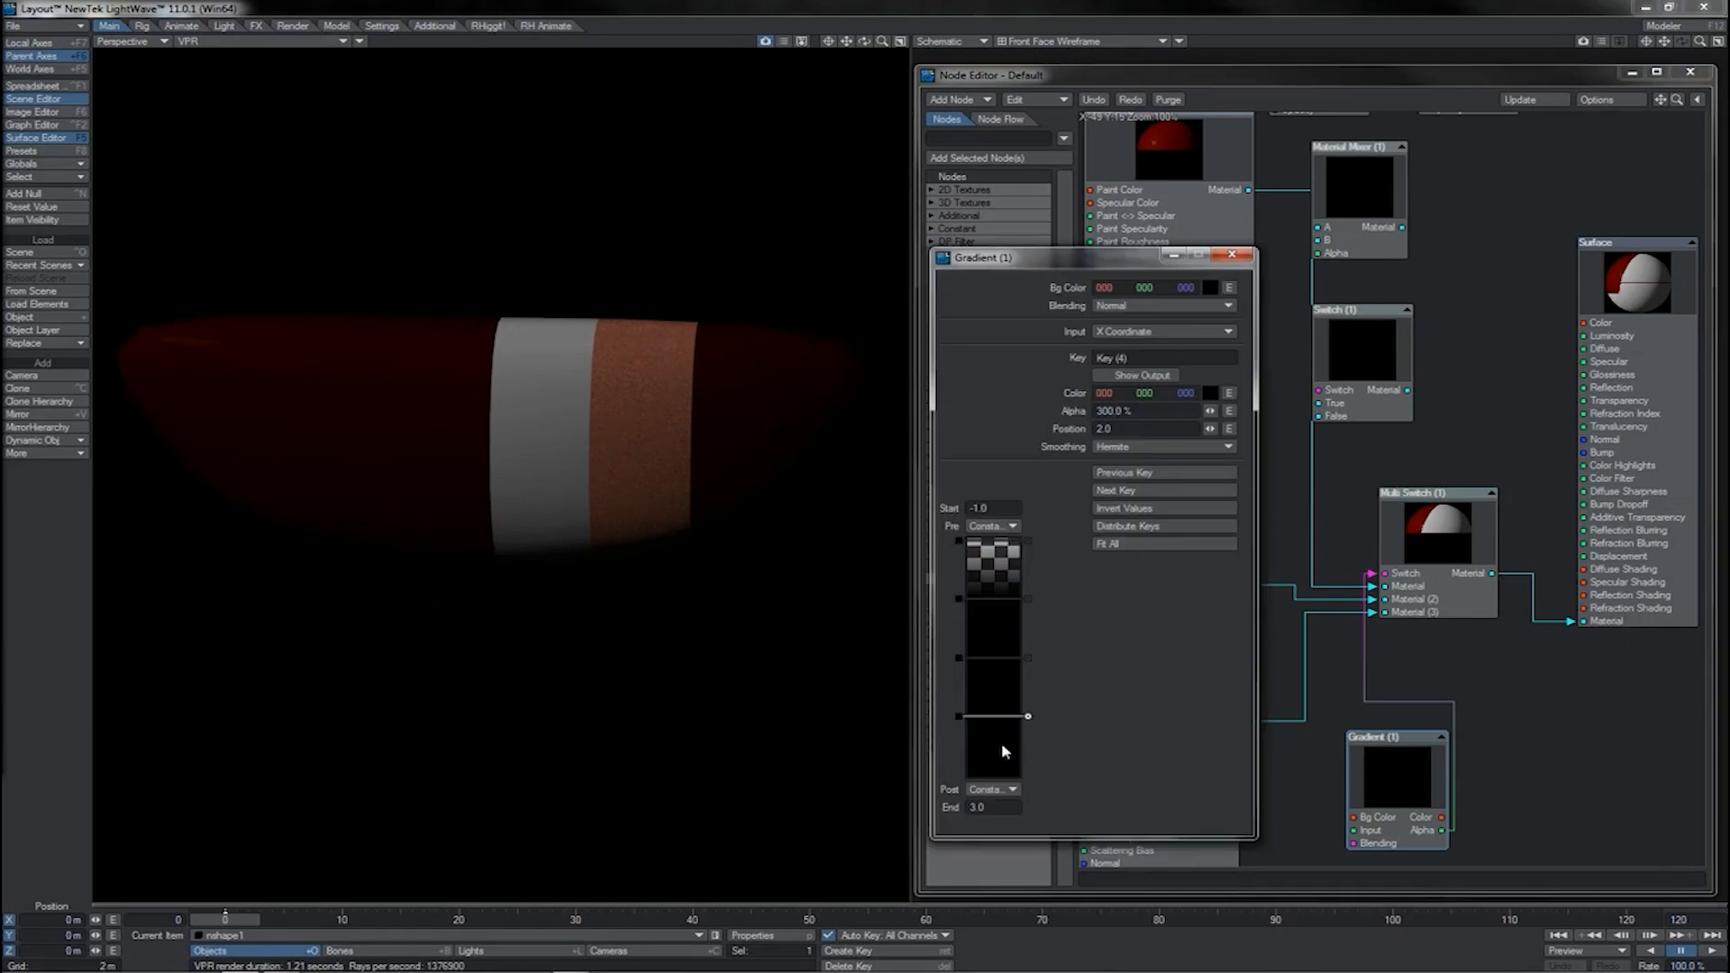
Add a gradient key at position 3.0 with 400% alpha.
left_click(993, 767)
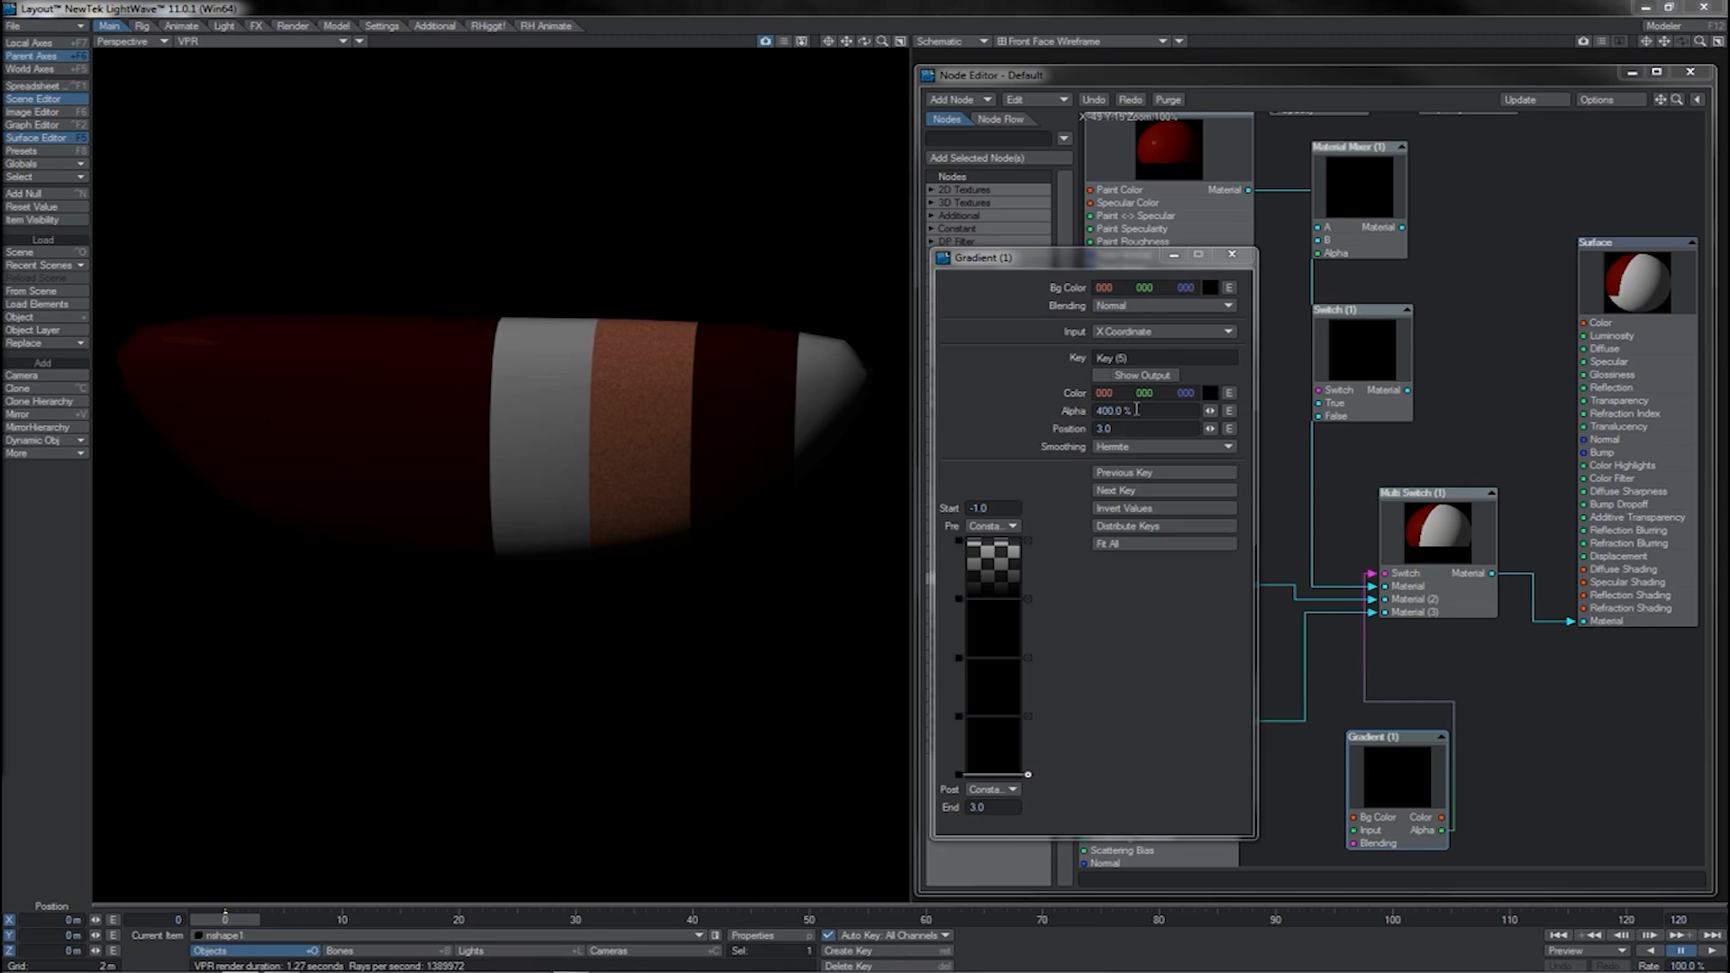
left_click(1133, 410)
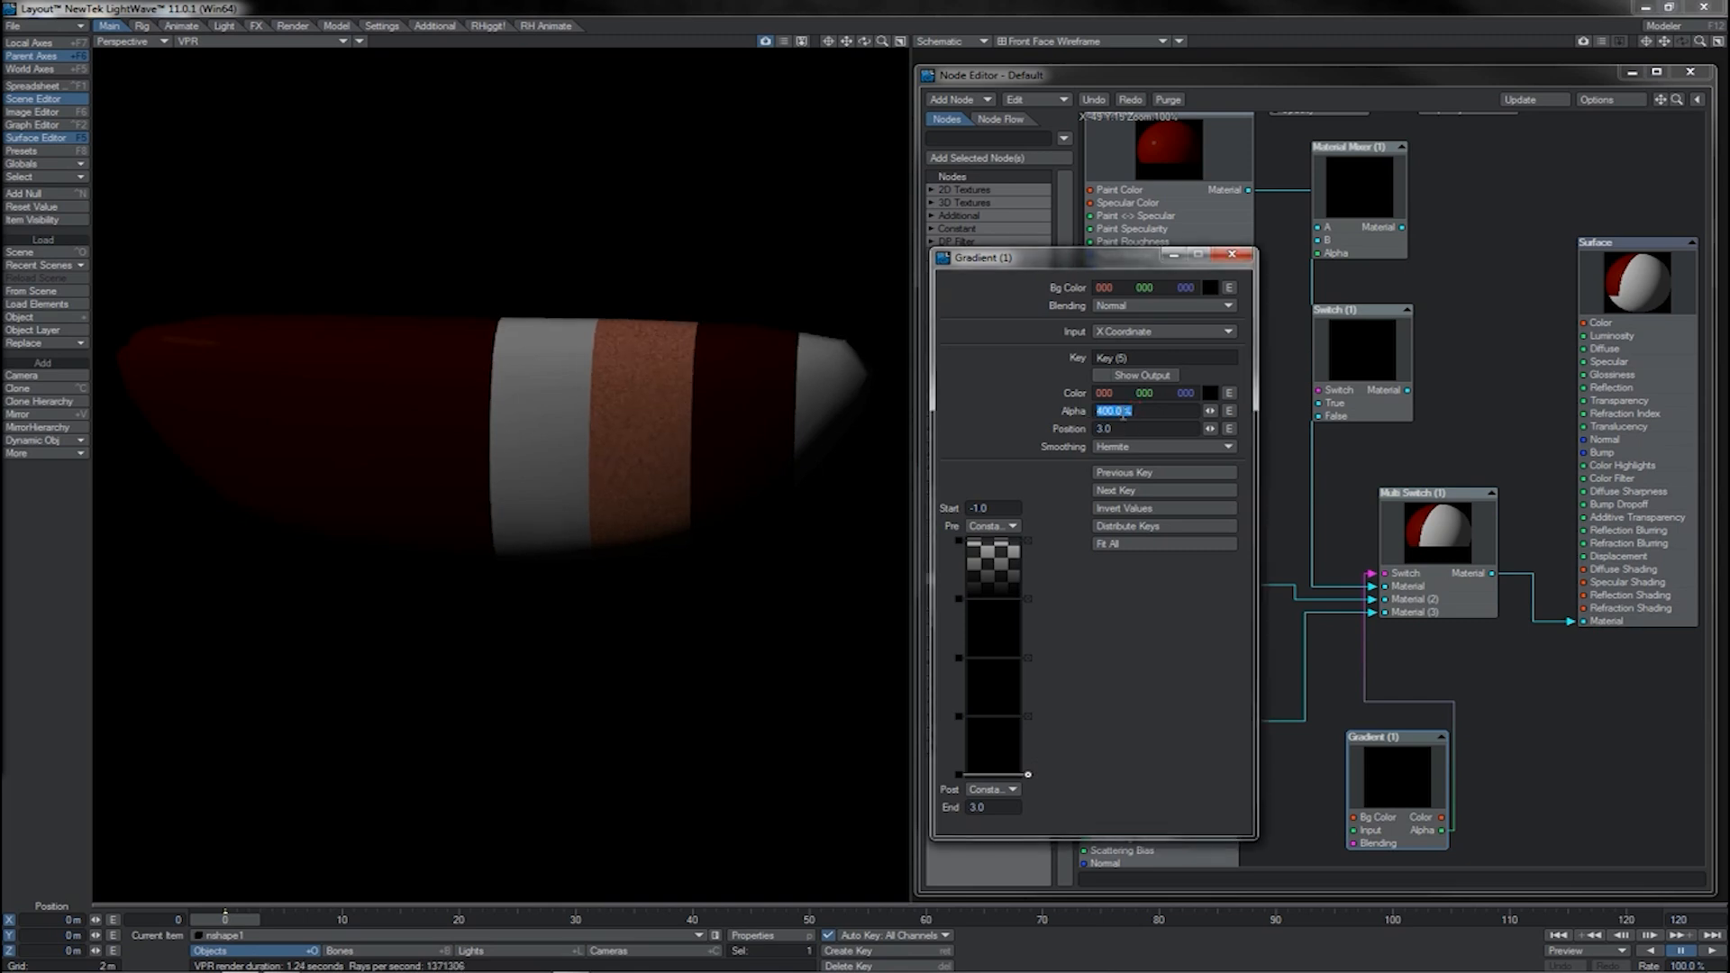
key("Tab")
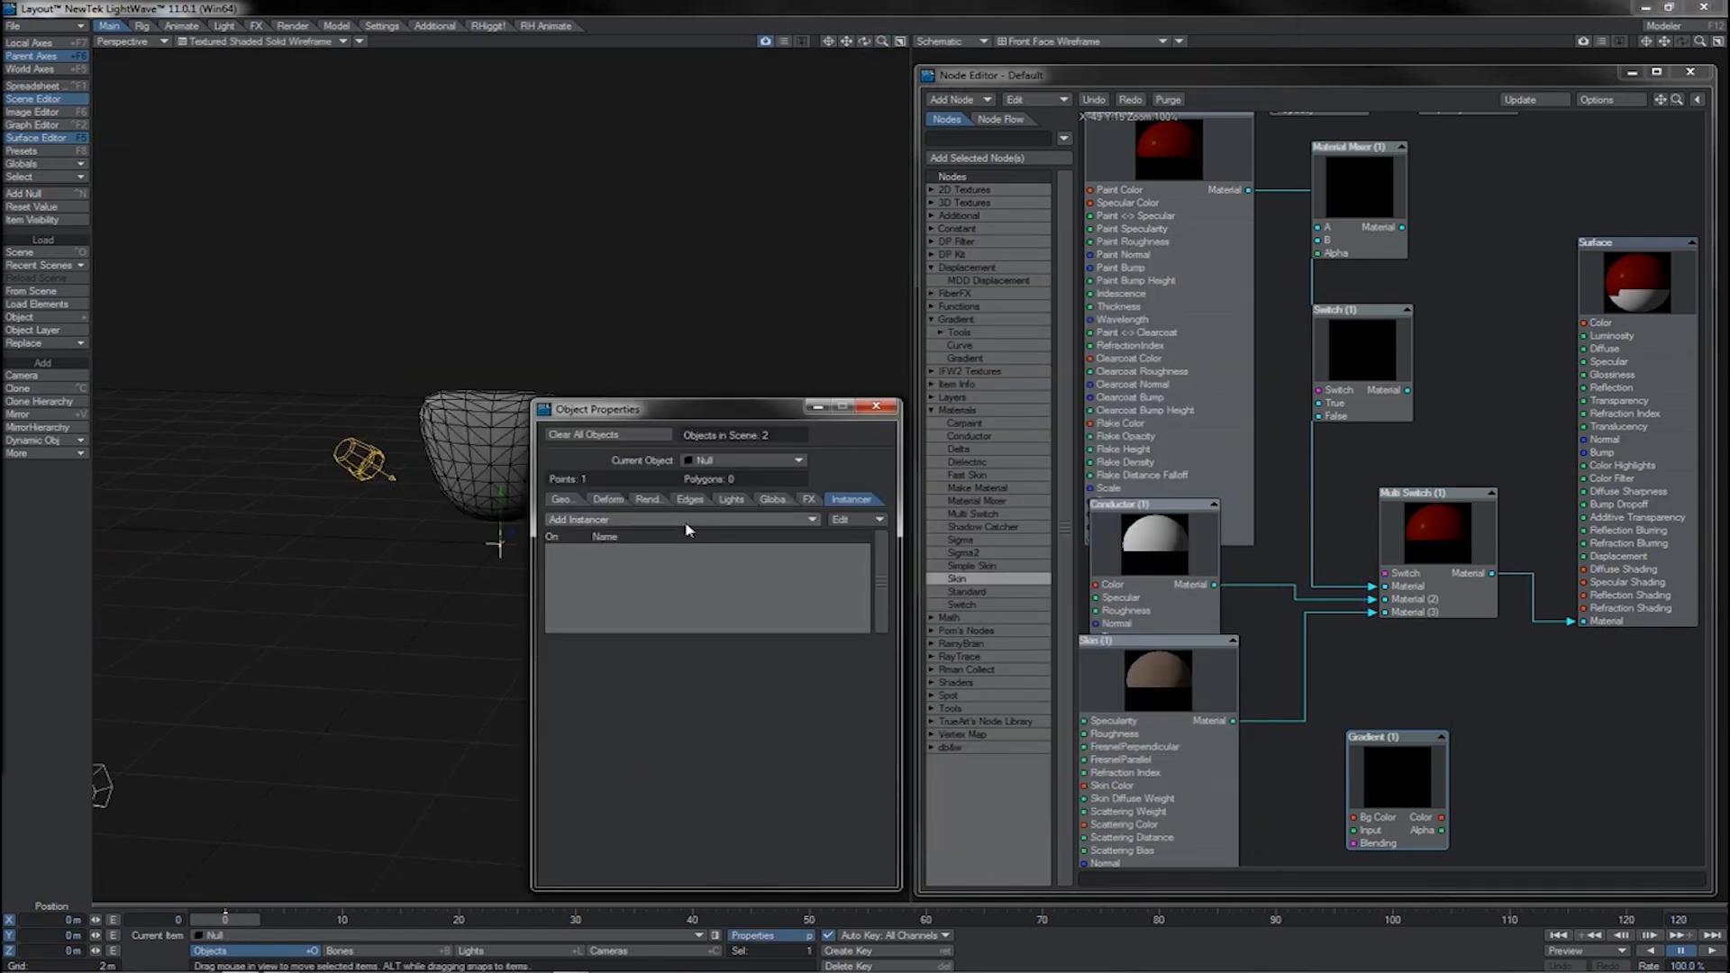
Add an Instance Generator to the Null object to create a rectangular array of 25 instances.
left_click(687, 523)
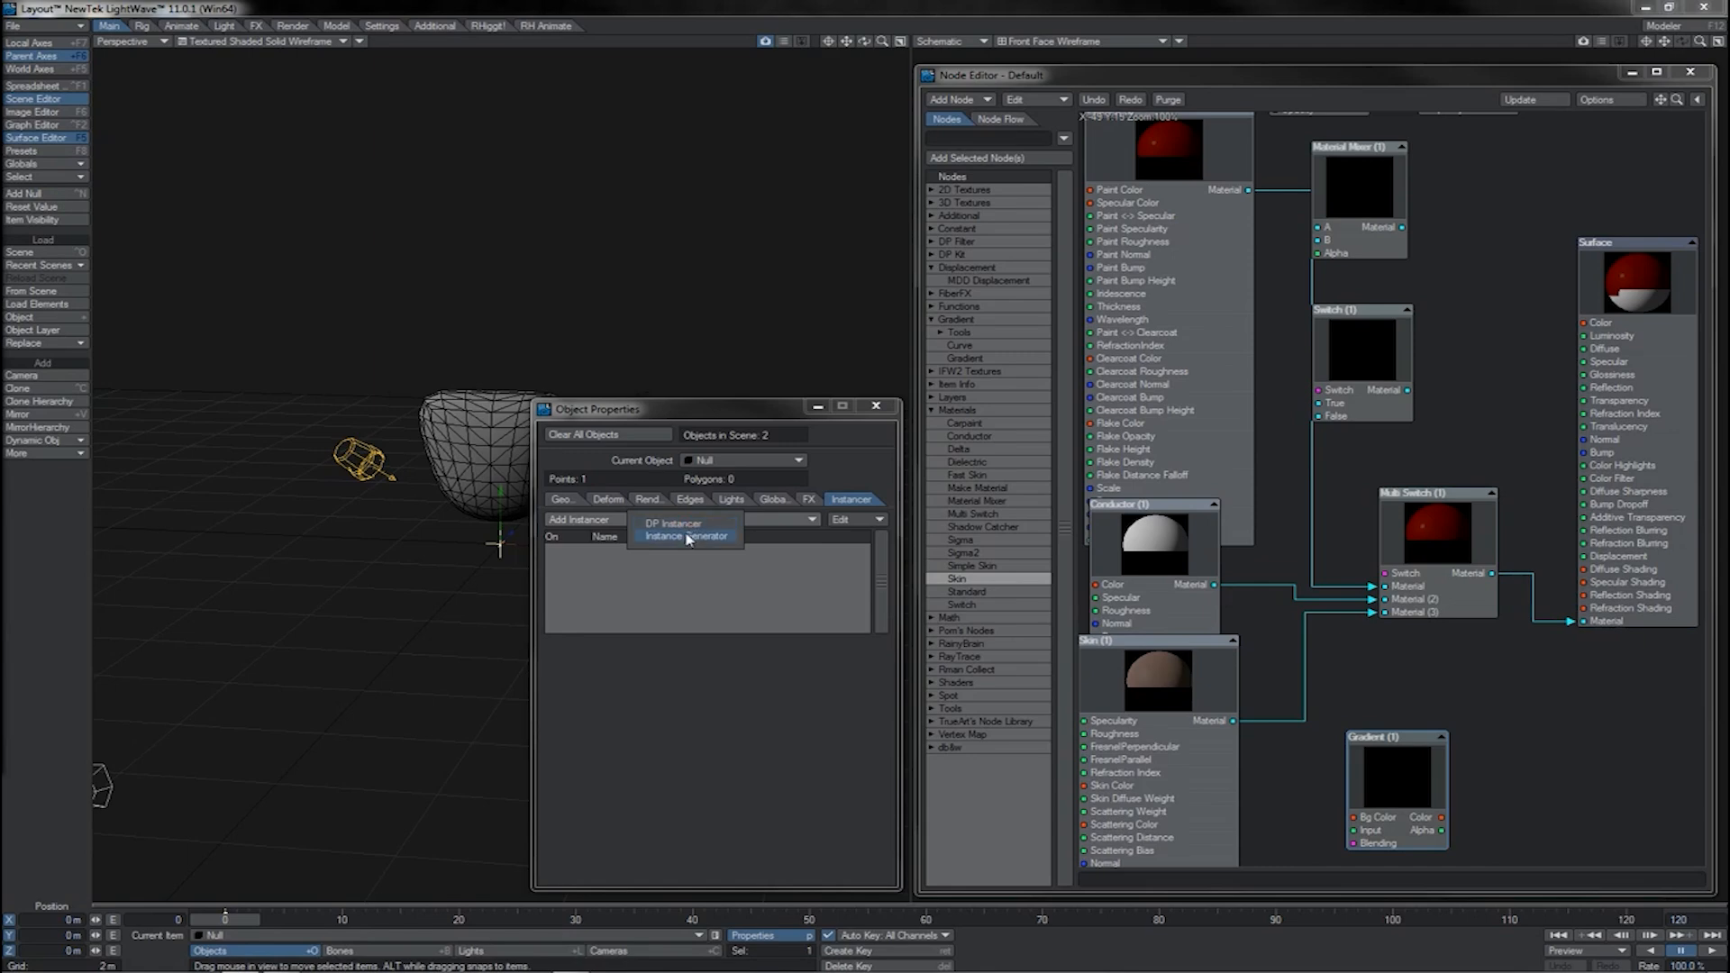
left_click(687, 536)
left_click(602, 440)
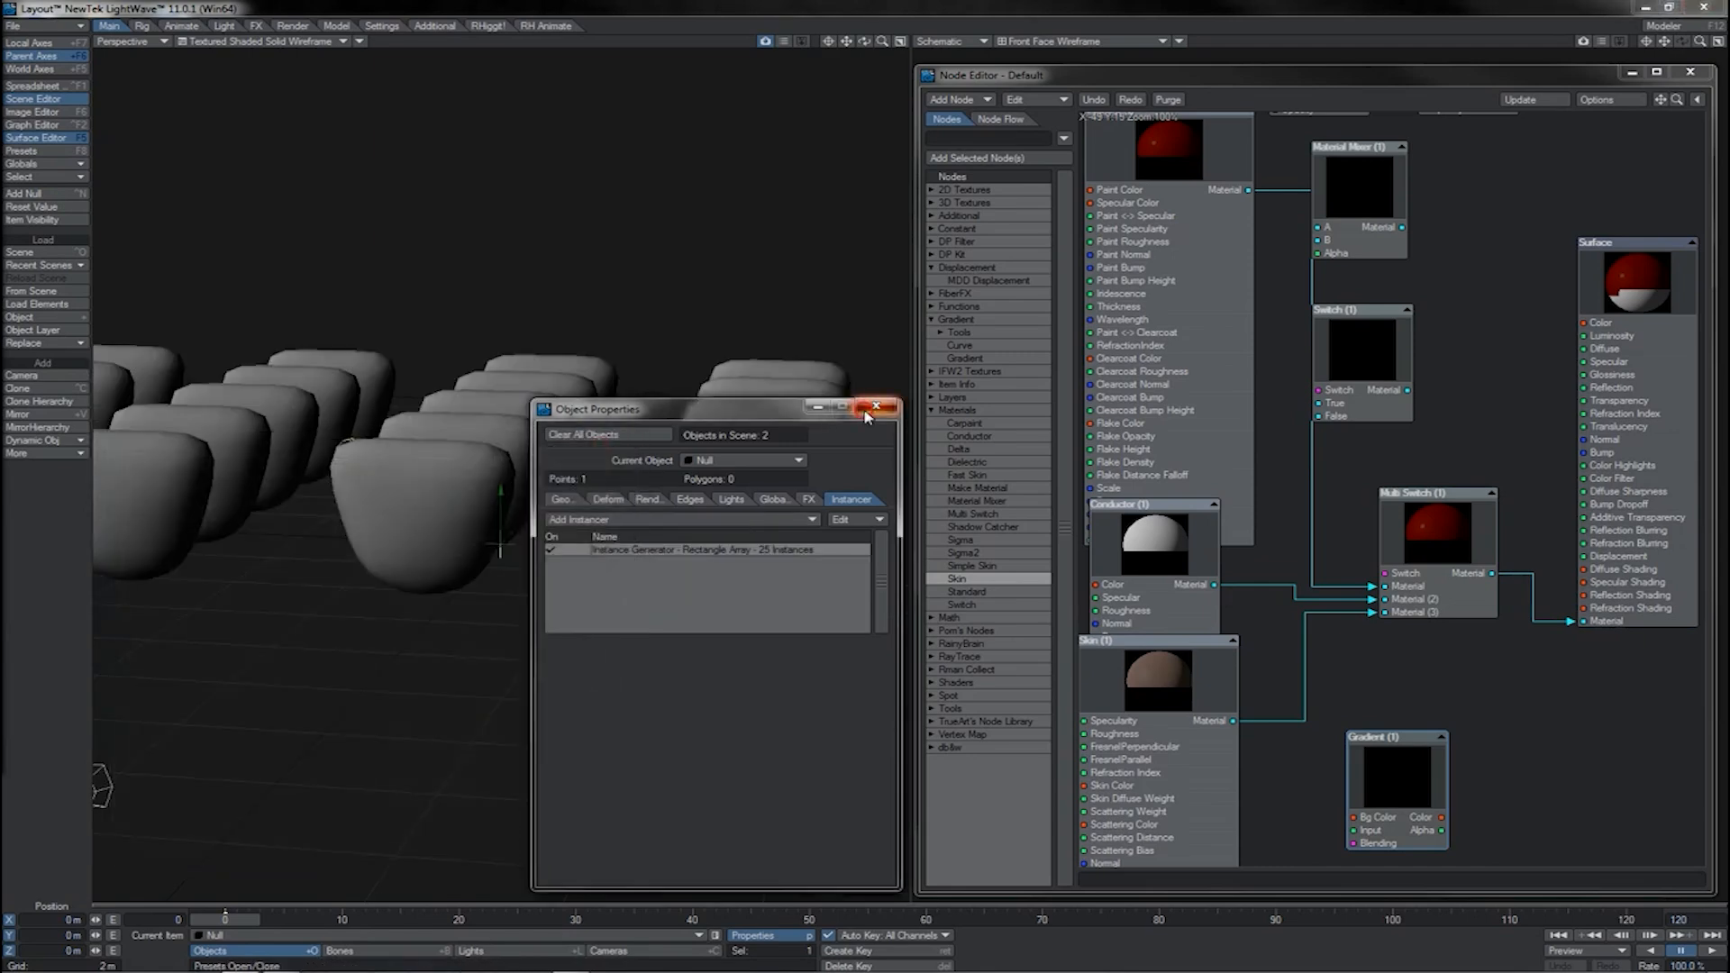
left_click(874, 407)
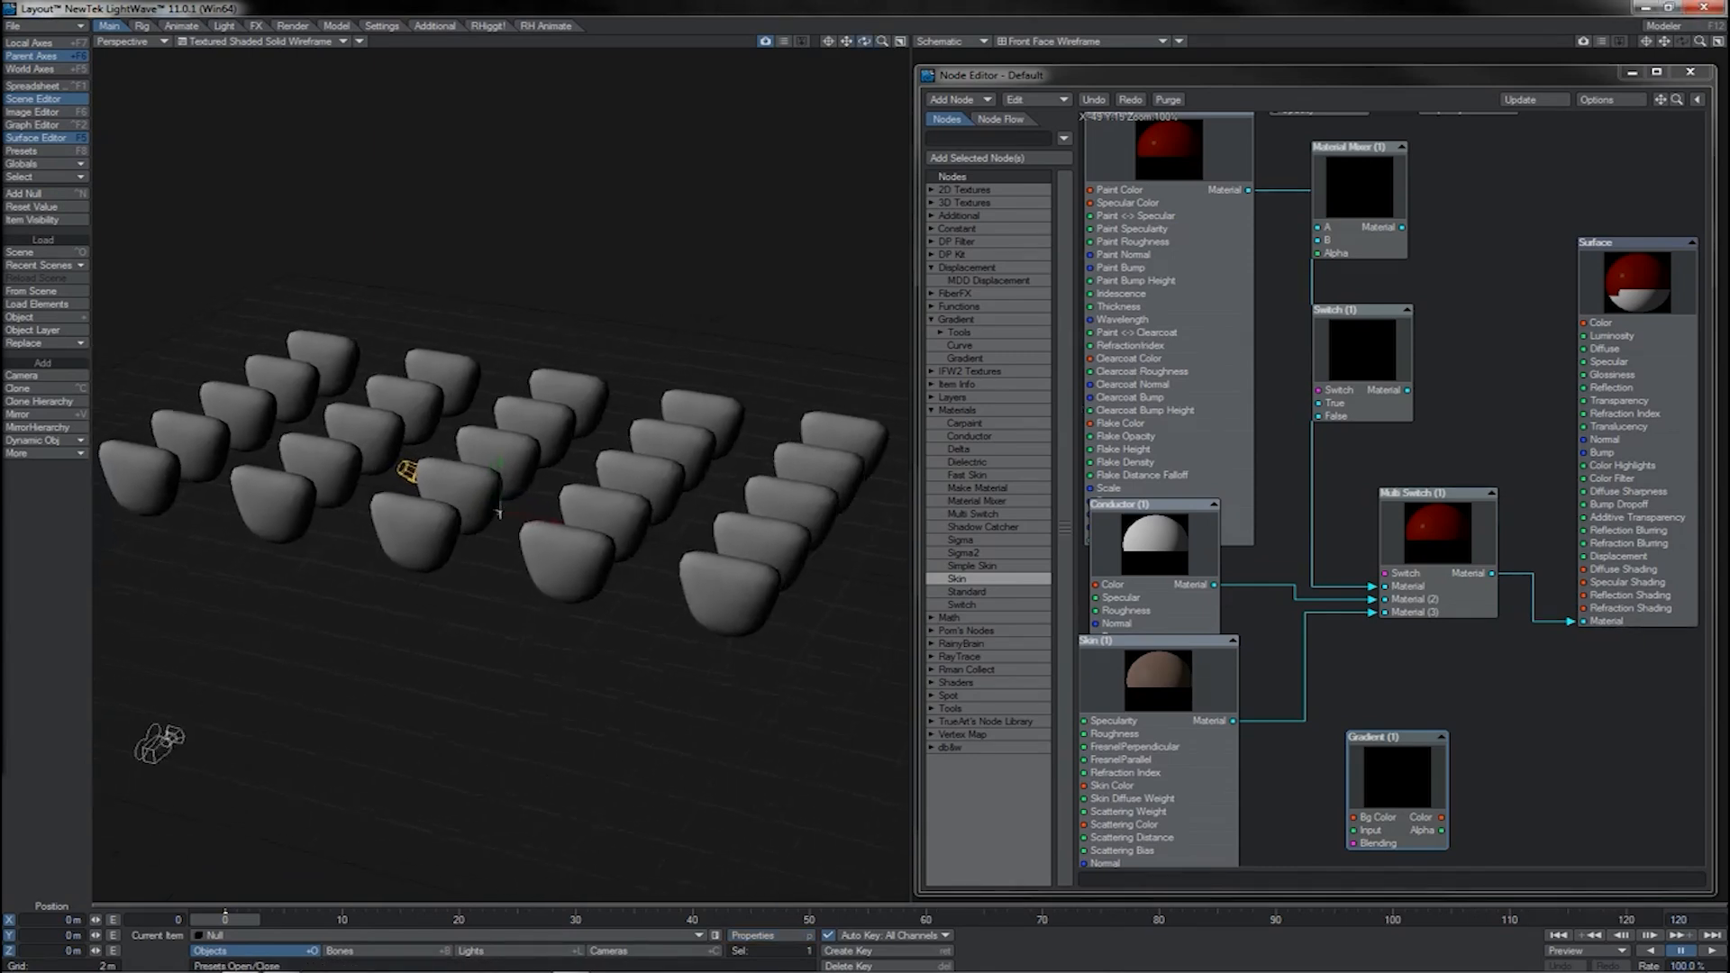
mouse_move(864, 42)
left_mouse_down()
mouse_move(844, 48)
mouse_move(864, 45)
left_mouse_up()
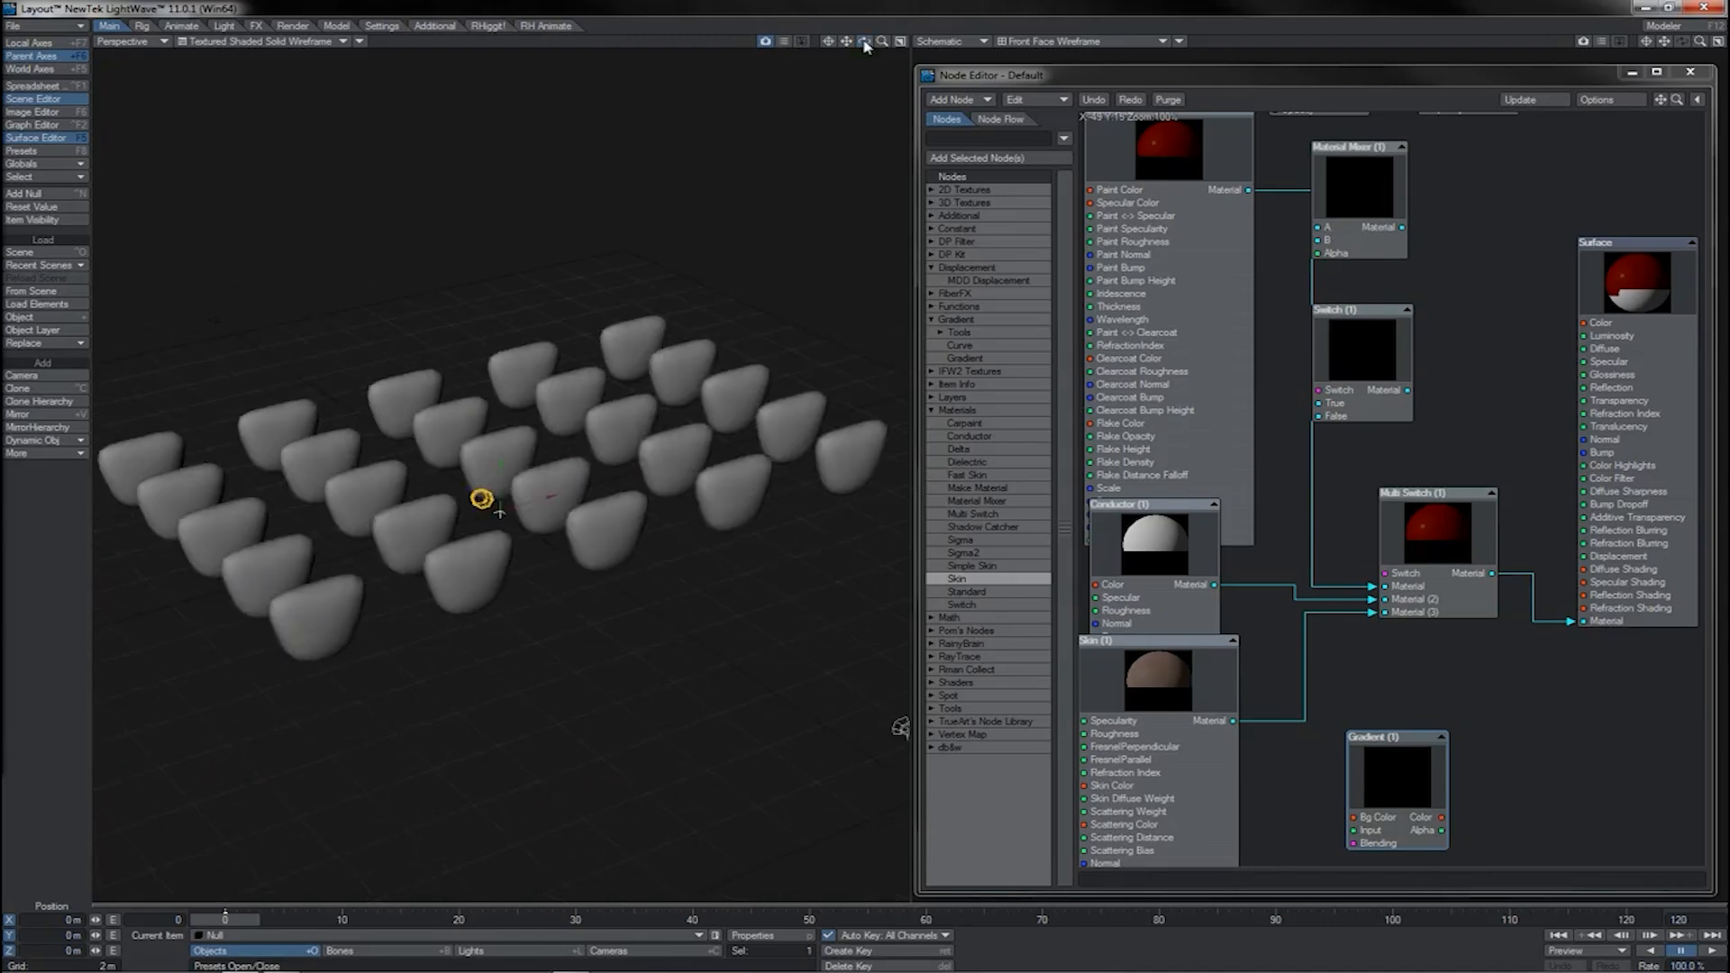
Add a Spot Instance Info node and connect its ID Index output to the Multi Switch's Switch input.
left_click(933, 696)
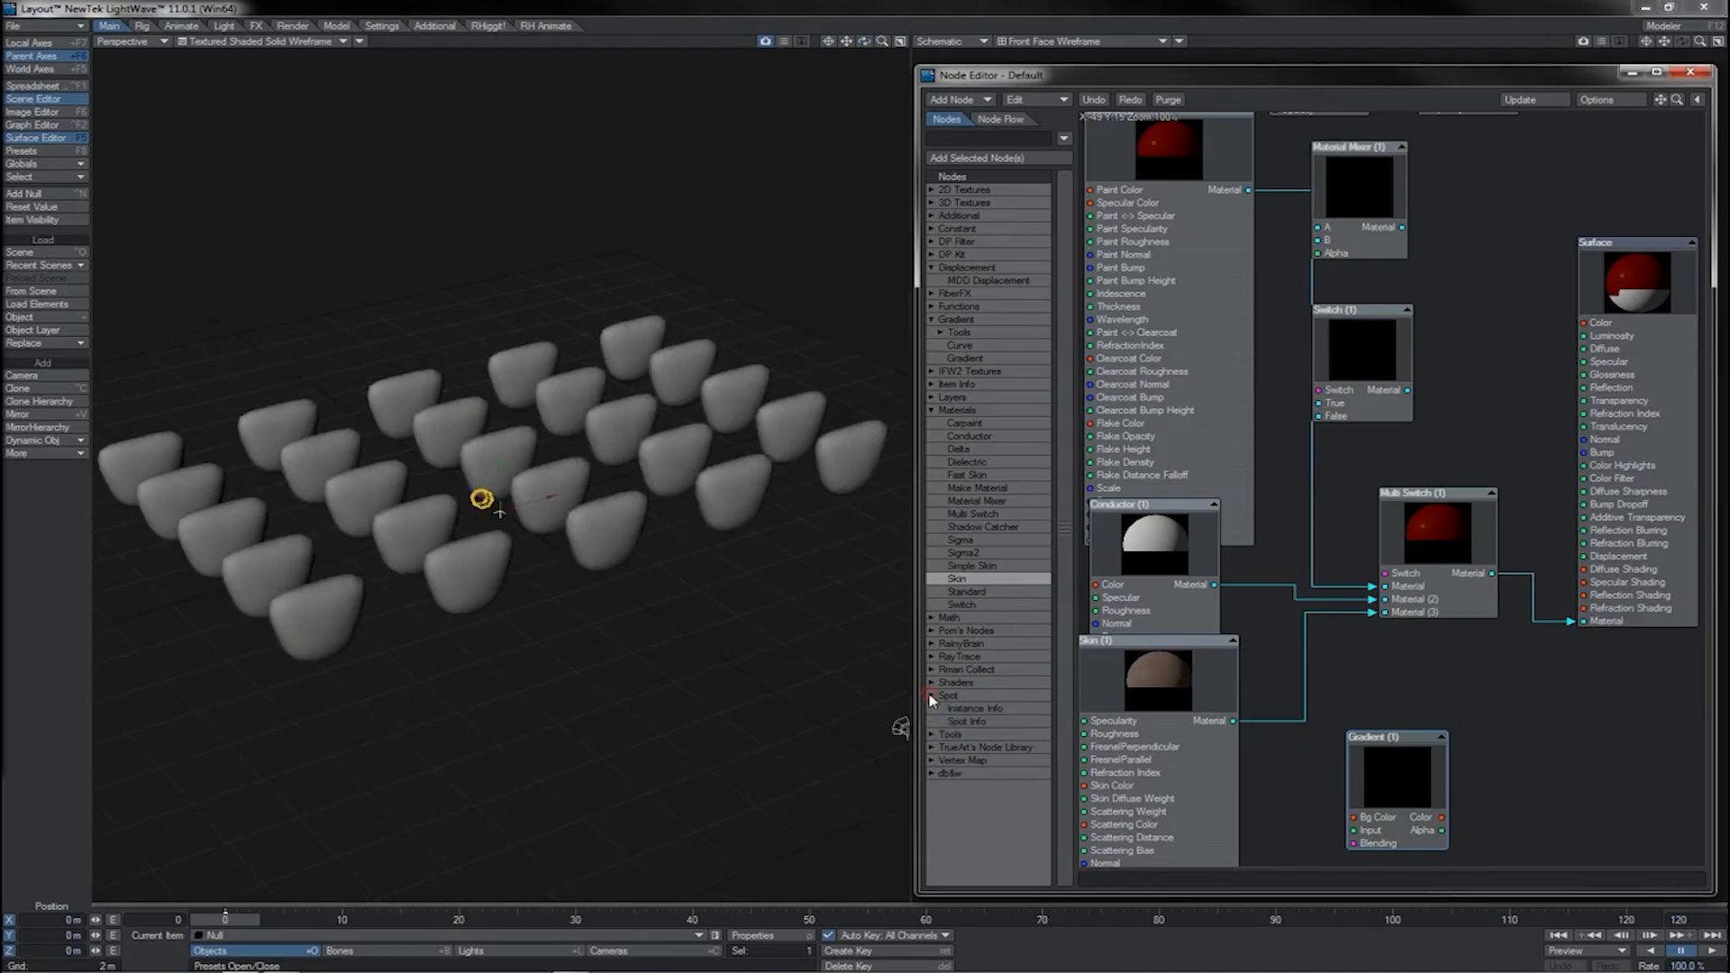
double_click(977, 711)
left_click_drag(1445, 566, 1496, 569)
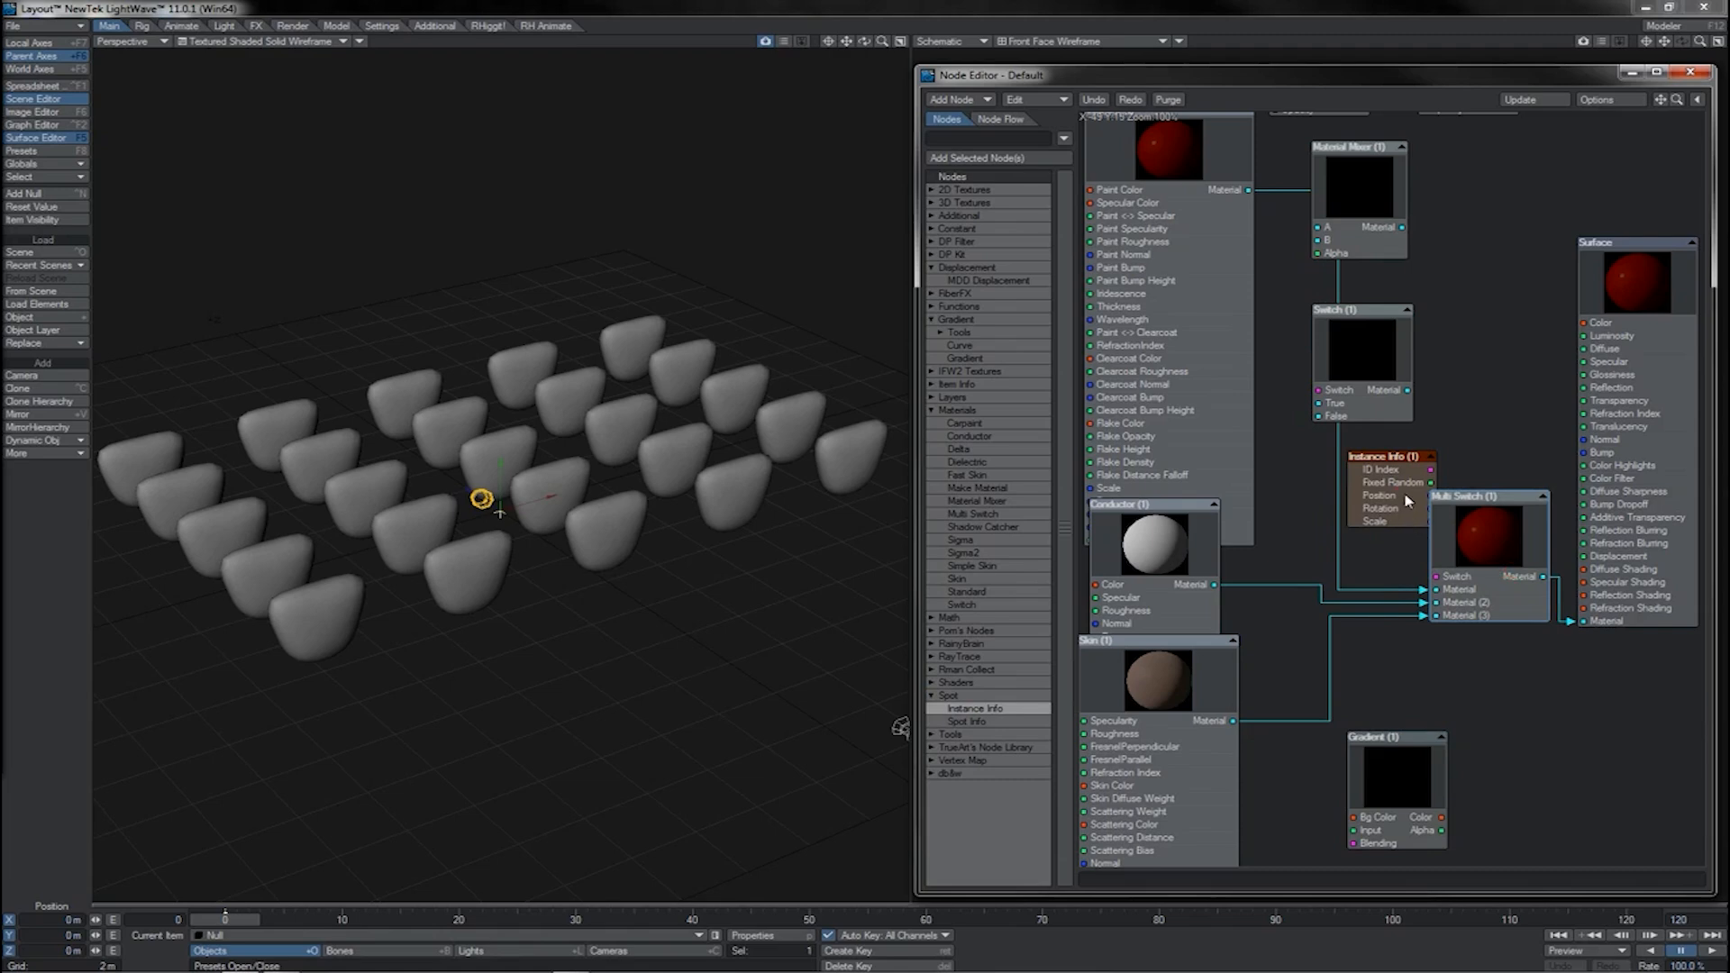
left_click_drag(1408, 500, 1436, 577)
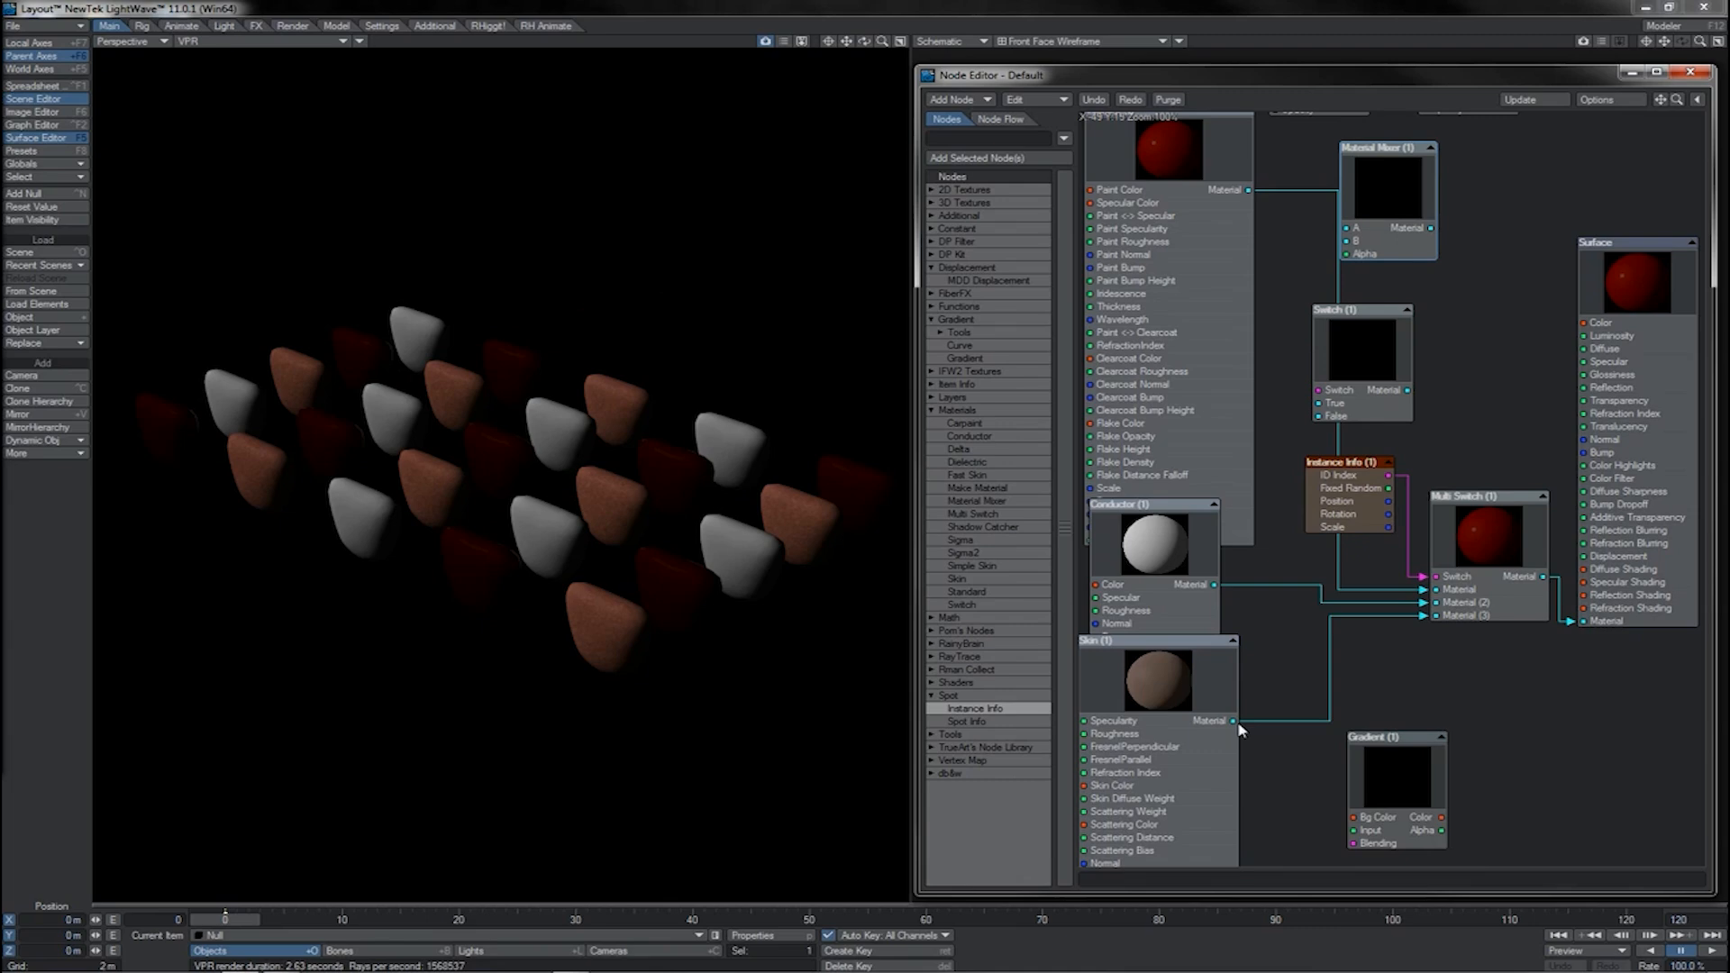
Connect the Carpaint material to the Material Mixer's A input and the Skin material to B, and reposition the mixer below Instance Info.
left_click_drag(1250, 762, 1232, 816)
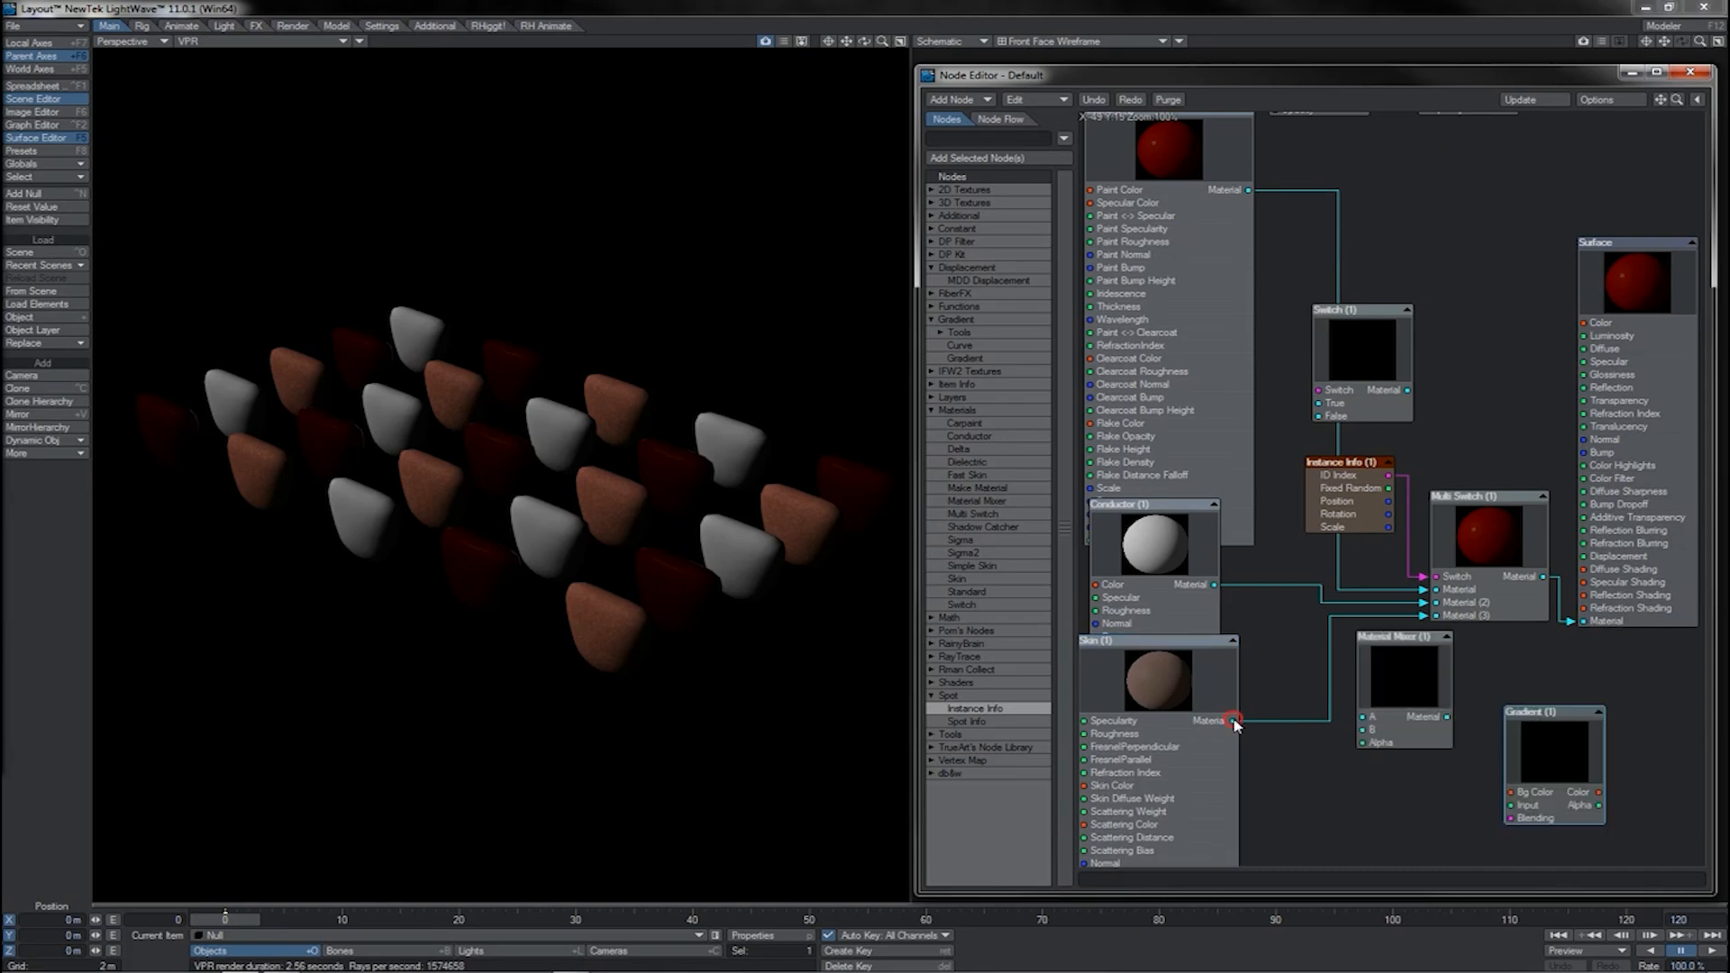
left_click_drag(1234, 724, 1362, 729)
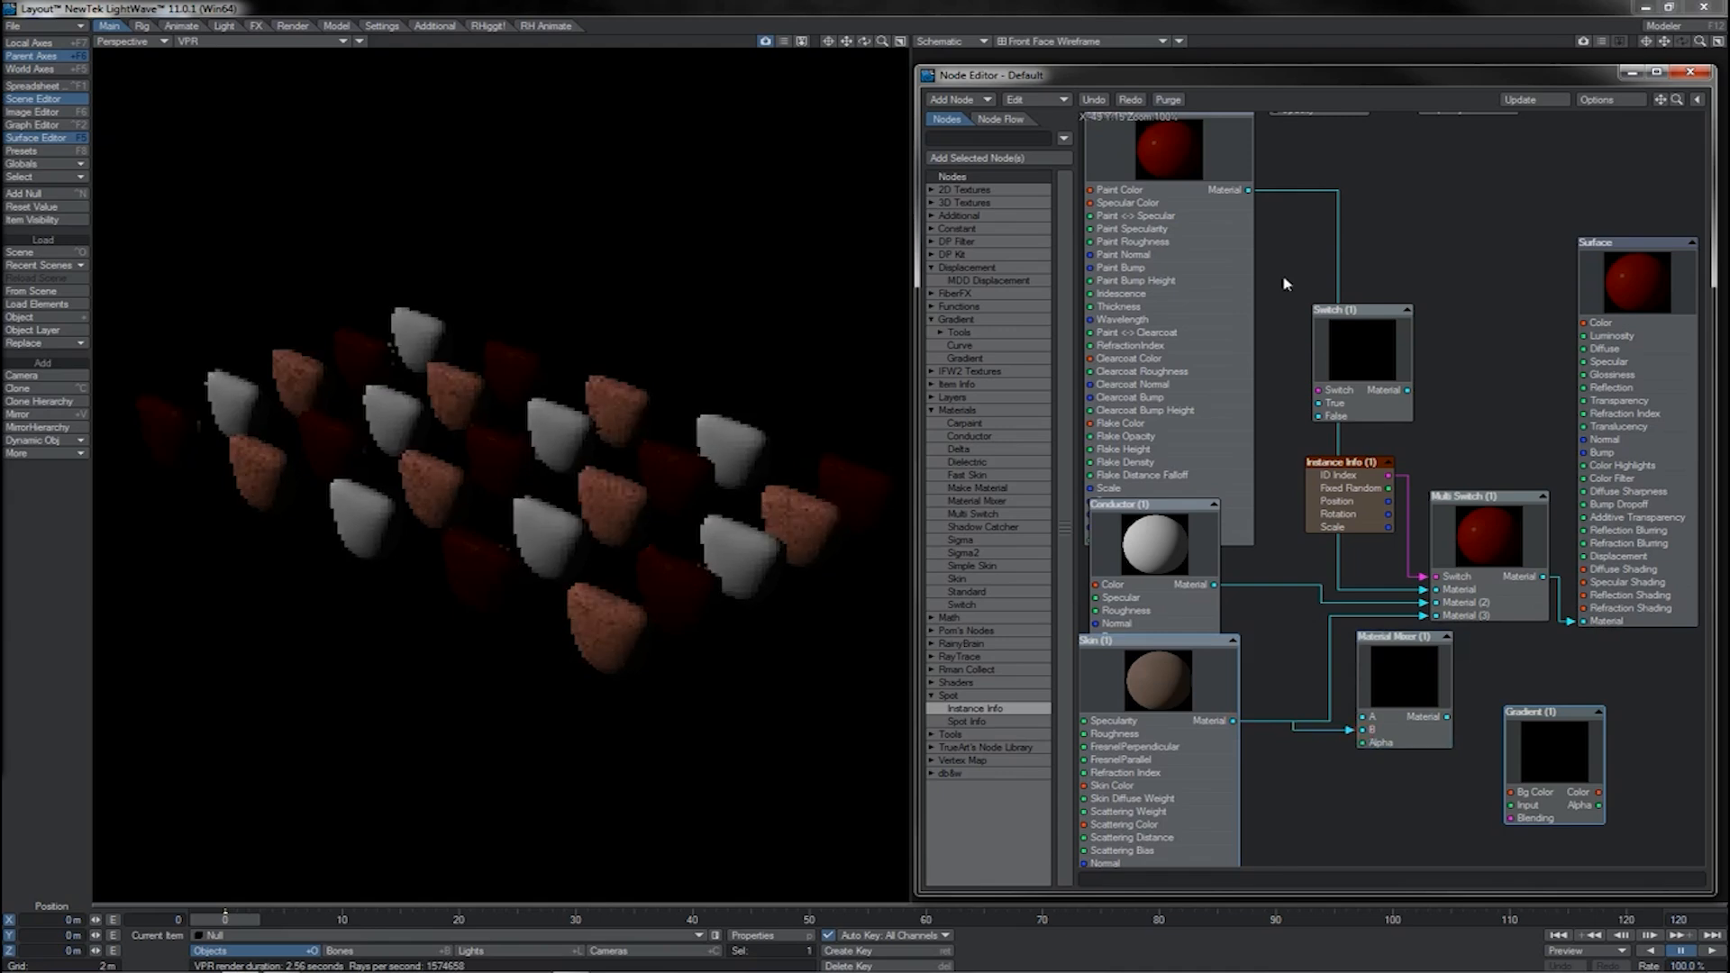
mouse_move(1249, 190)
left_mouse_down()
mouse_move(1341, 693)
mouse_move(1362, 717)
left_mouse_up()
left_click_drag(1393, 637, 1360, 547)
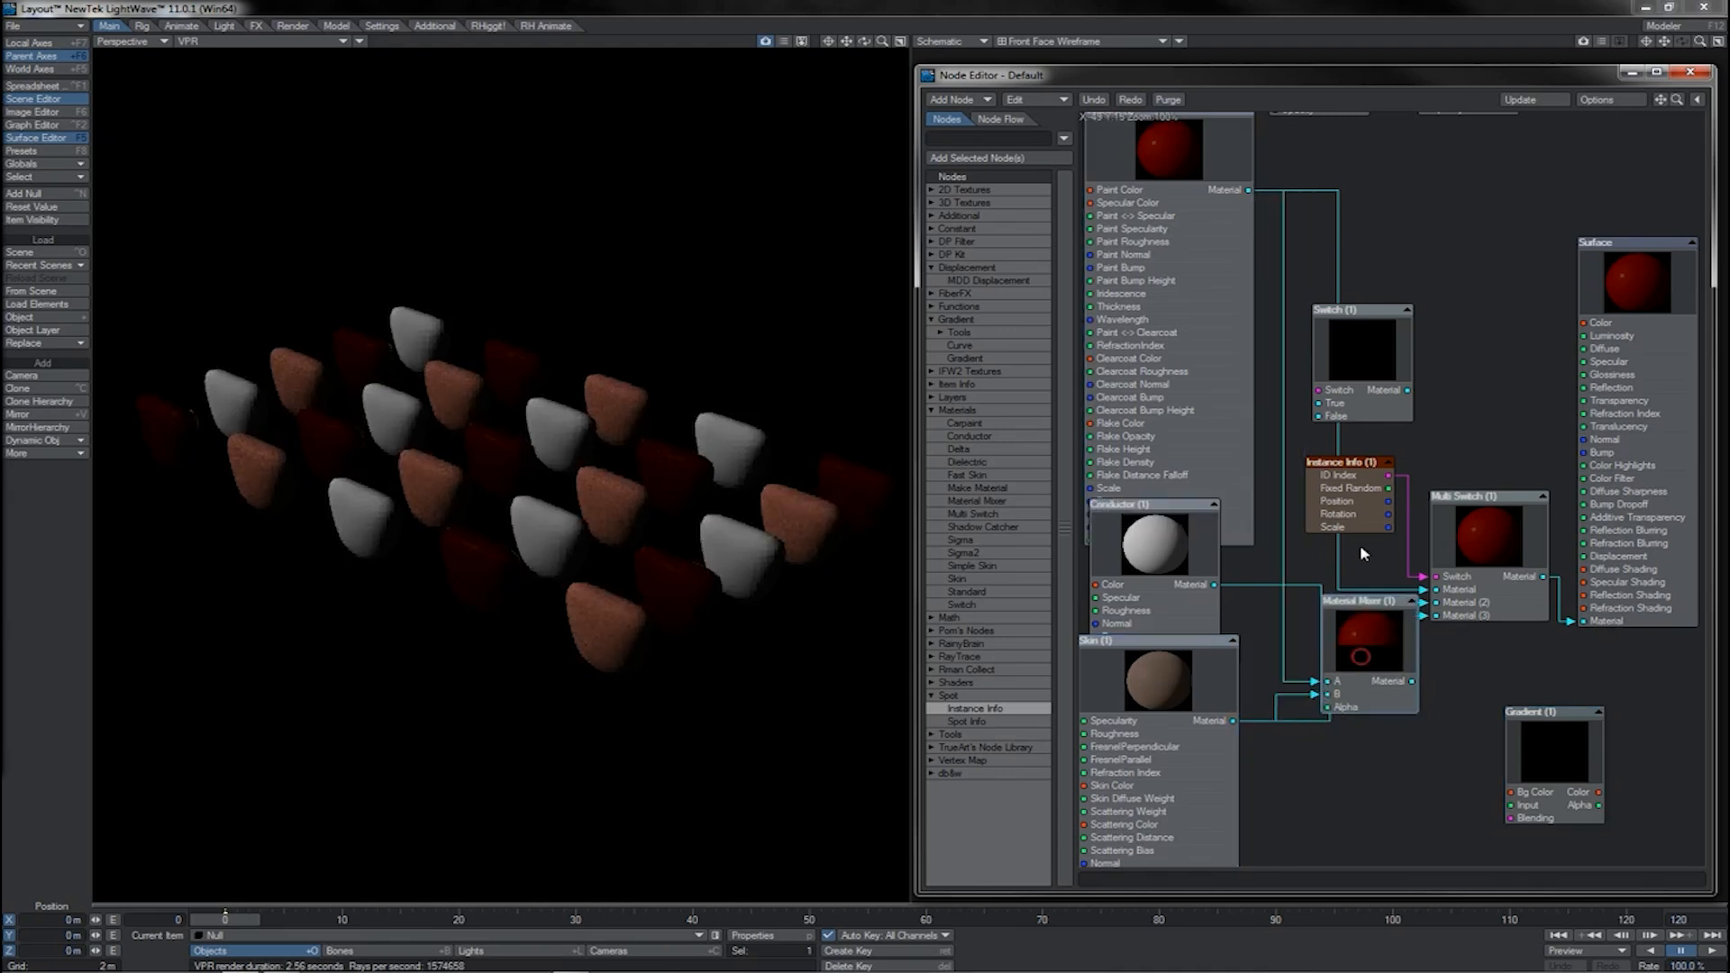
Connect Instance Info's ID Index output to the Gradient's Input and move the Gradient node beneath the Material Mixer.
left_click_drag(1389, 475, 1519, 811)
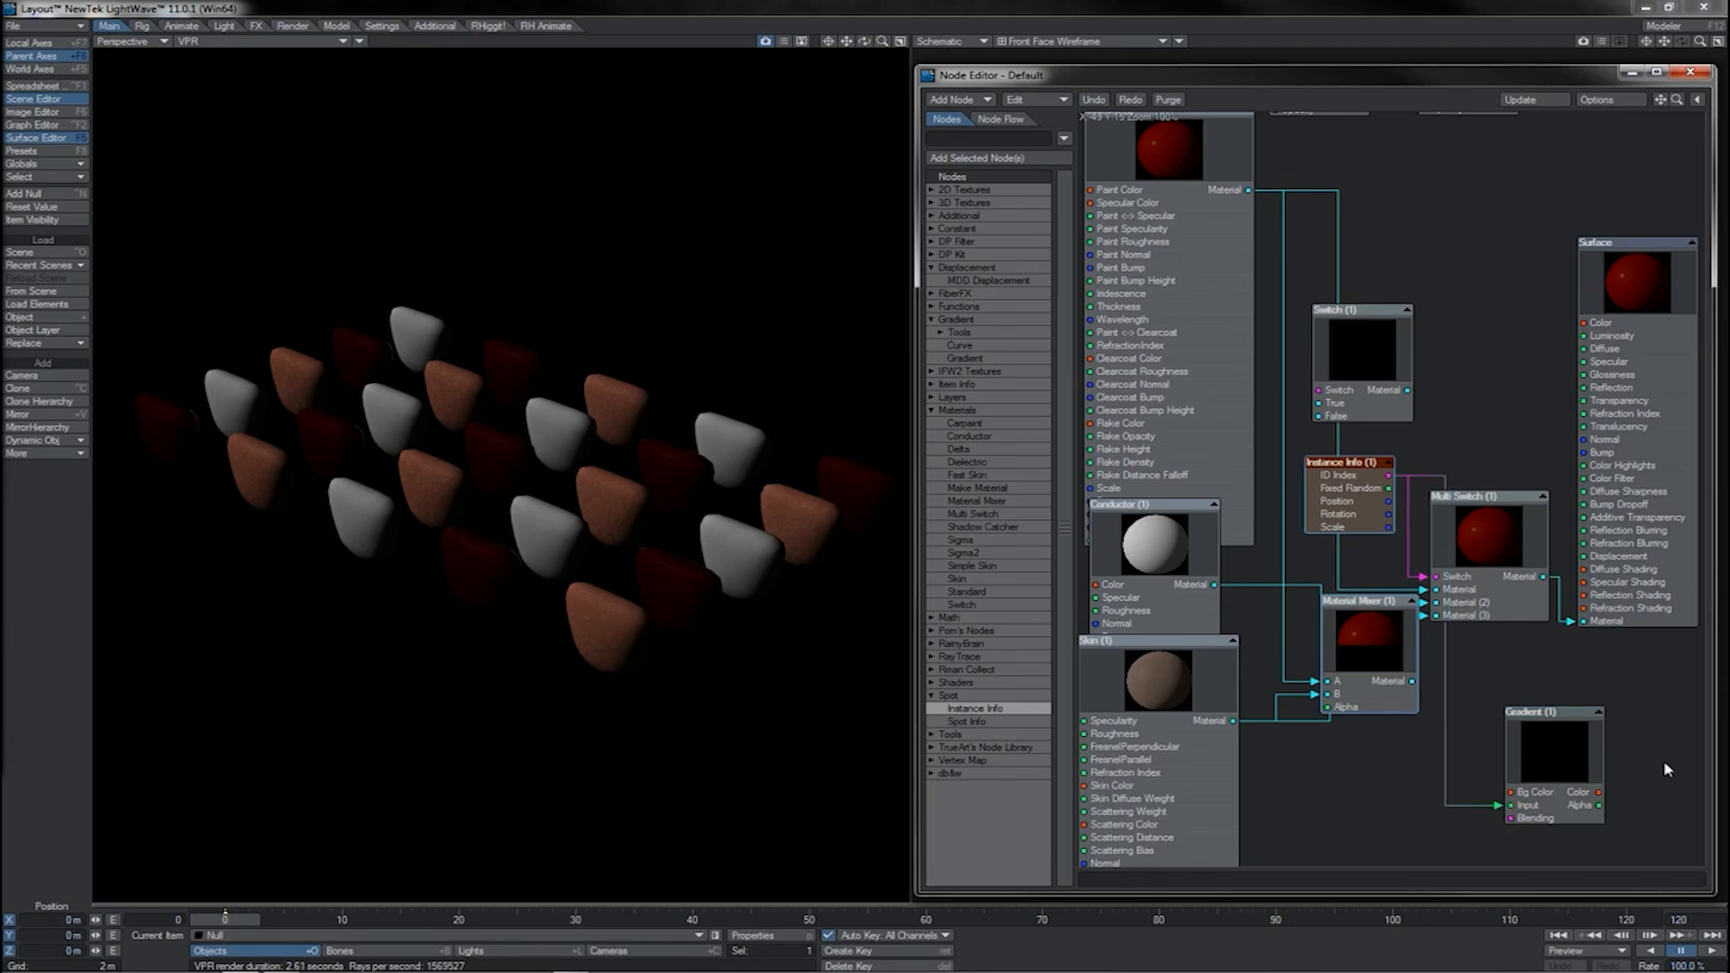
left_click_drag(1562, 773, 1429, 784)
Set the gradient's range from 0.0 to 24.0, with a 0% alpha key at 0.0 and a 100% alpha key at 24.0.
double_click(1429, 784)
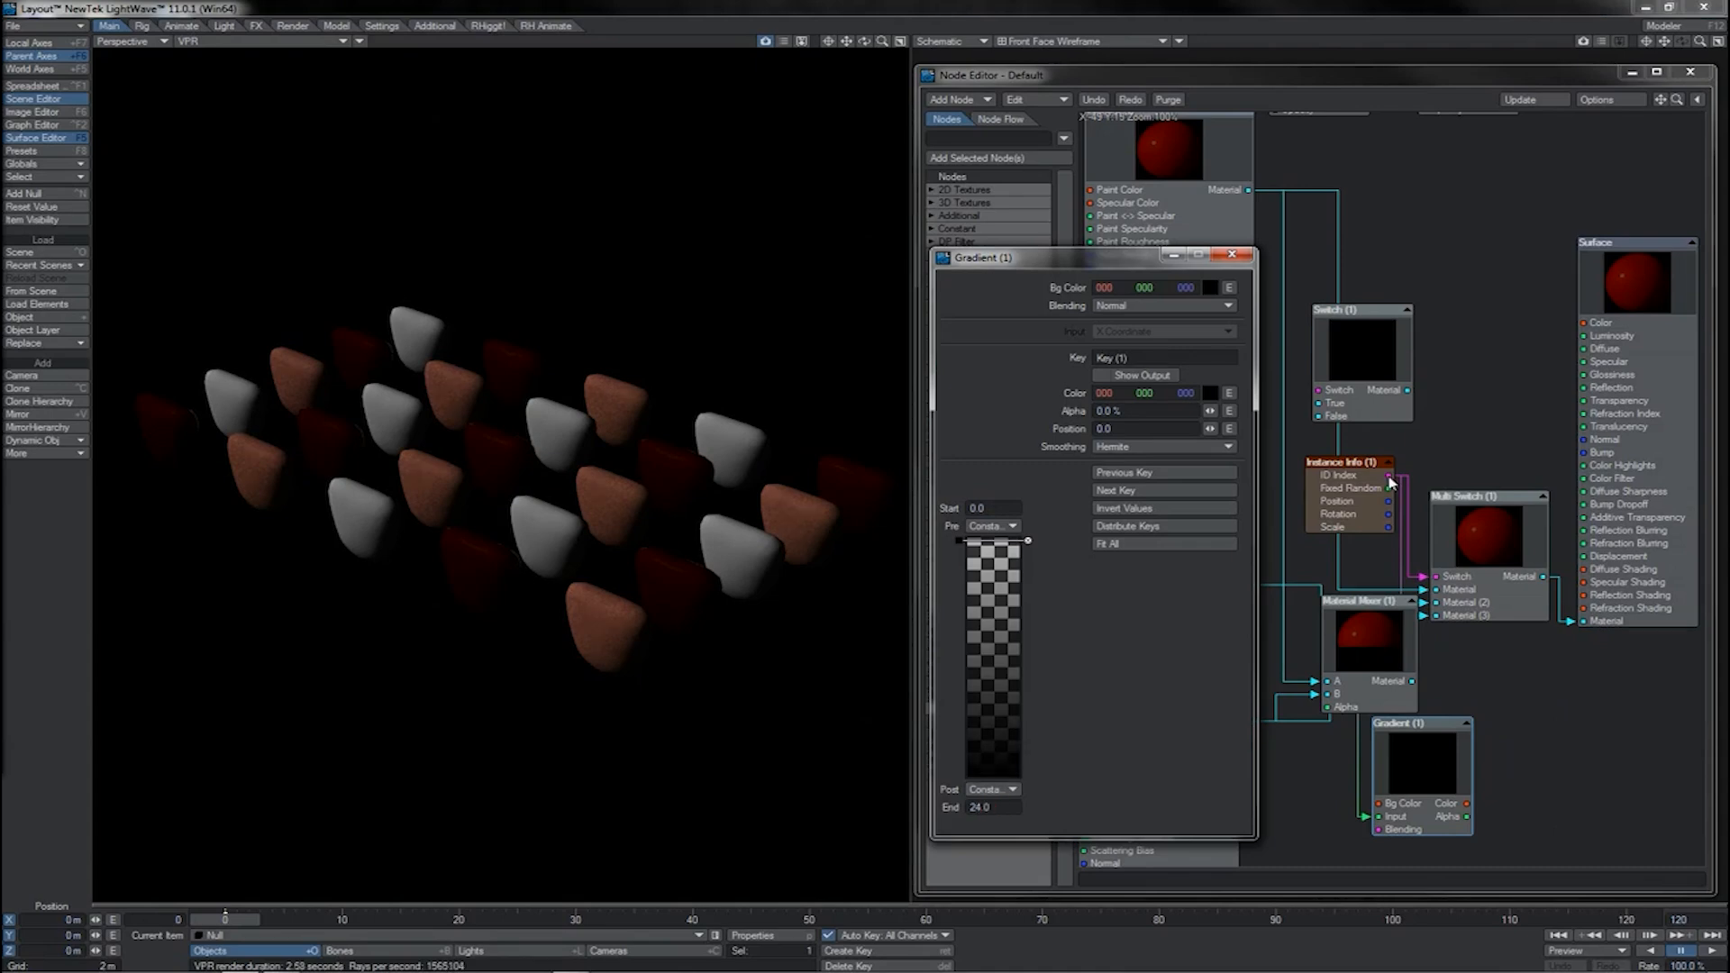
left_click_drag(1388, 477, 1437, 462)
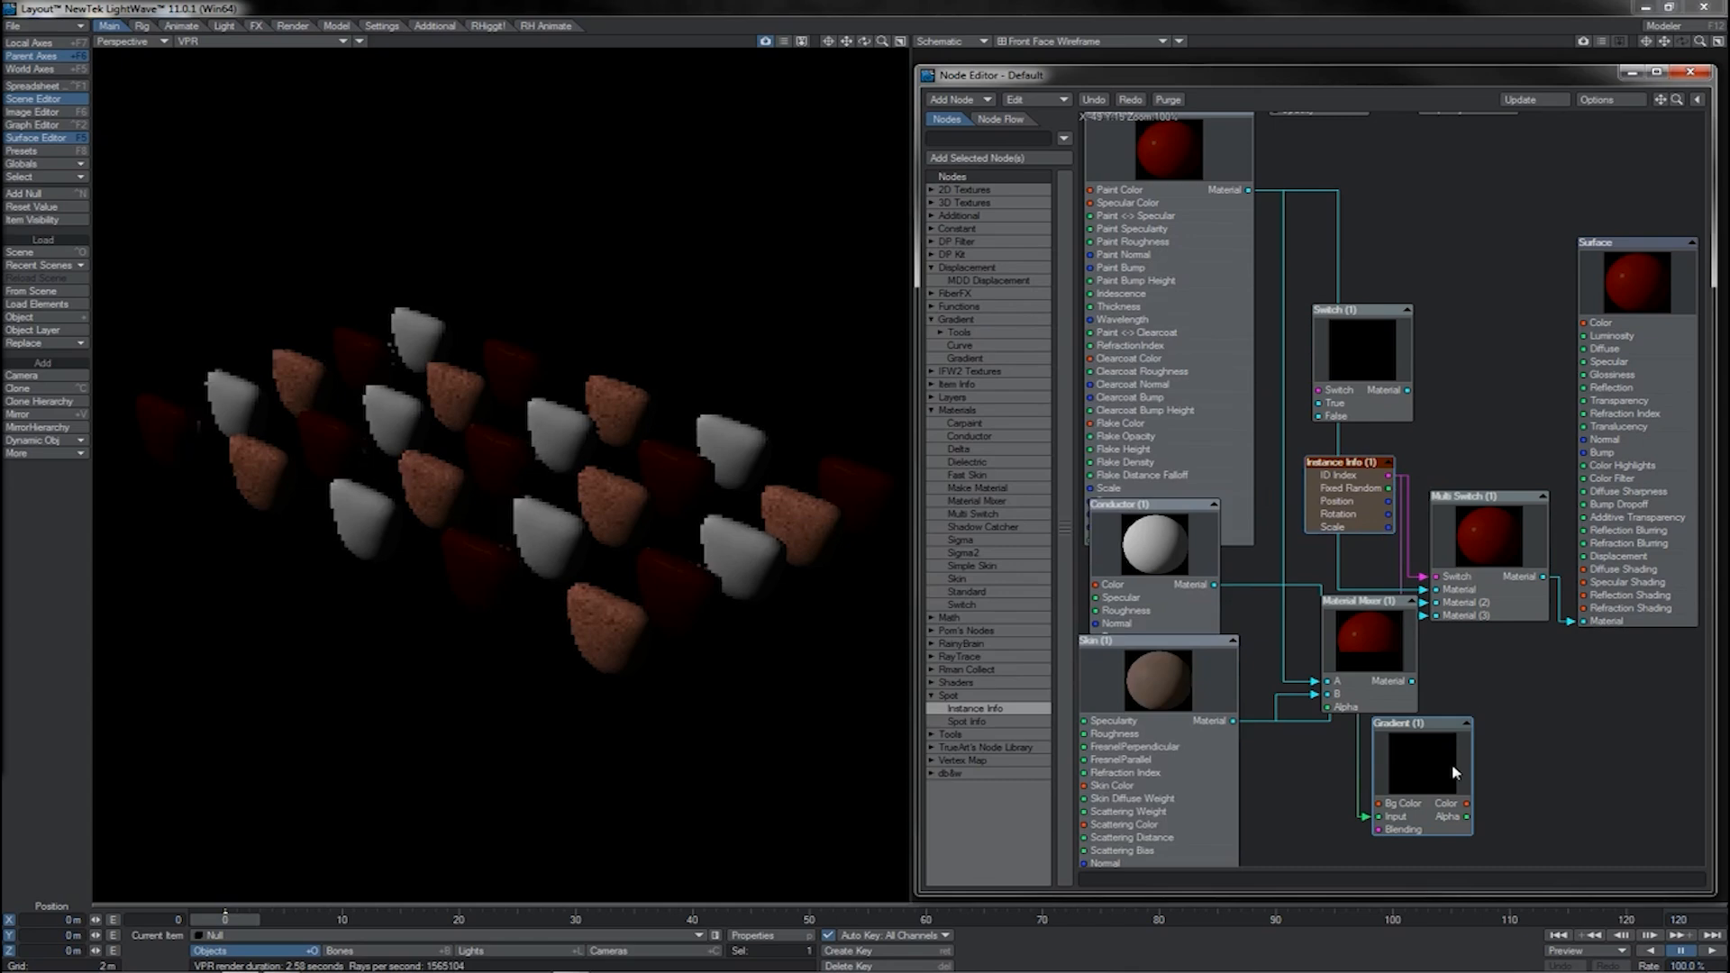
double_click(1456, 760)
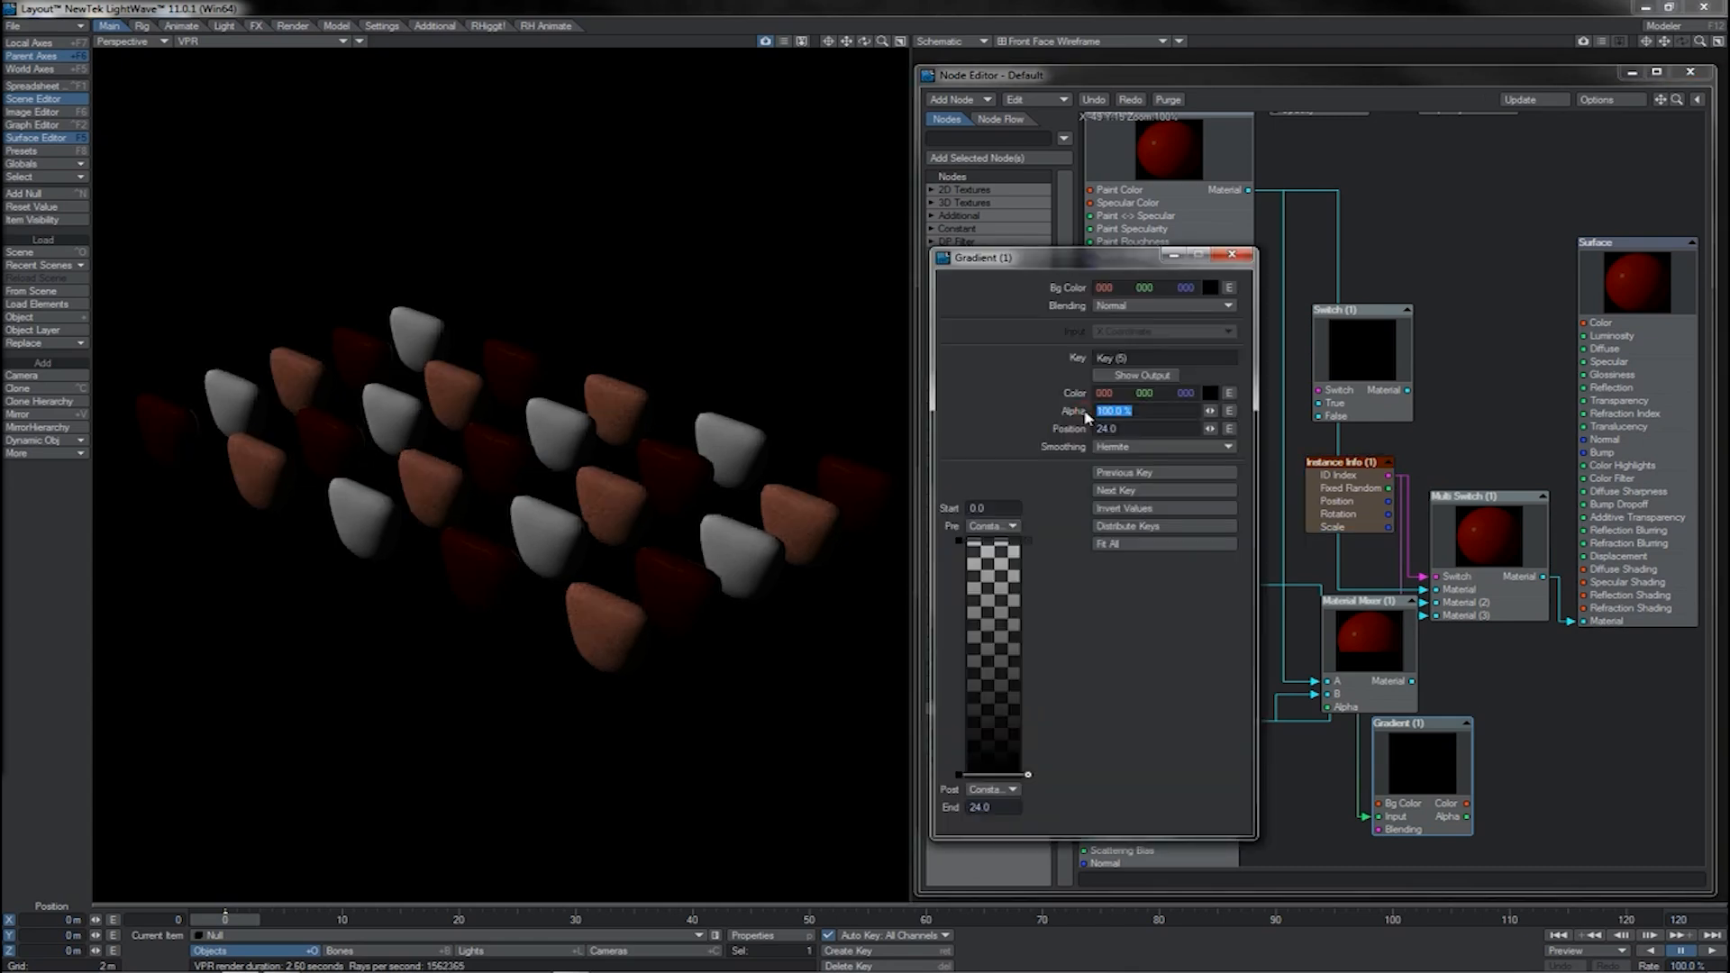
Set the gradient end key's alpha to 200% and connect the Gradient's Alpha output to the Multi Switch's Switch input.
type("2")
type("0")
key("Tab")
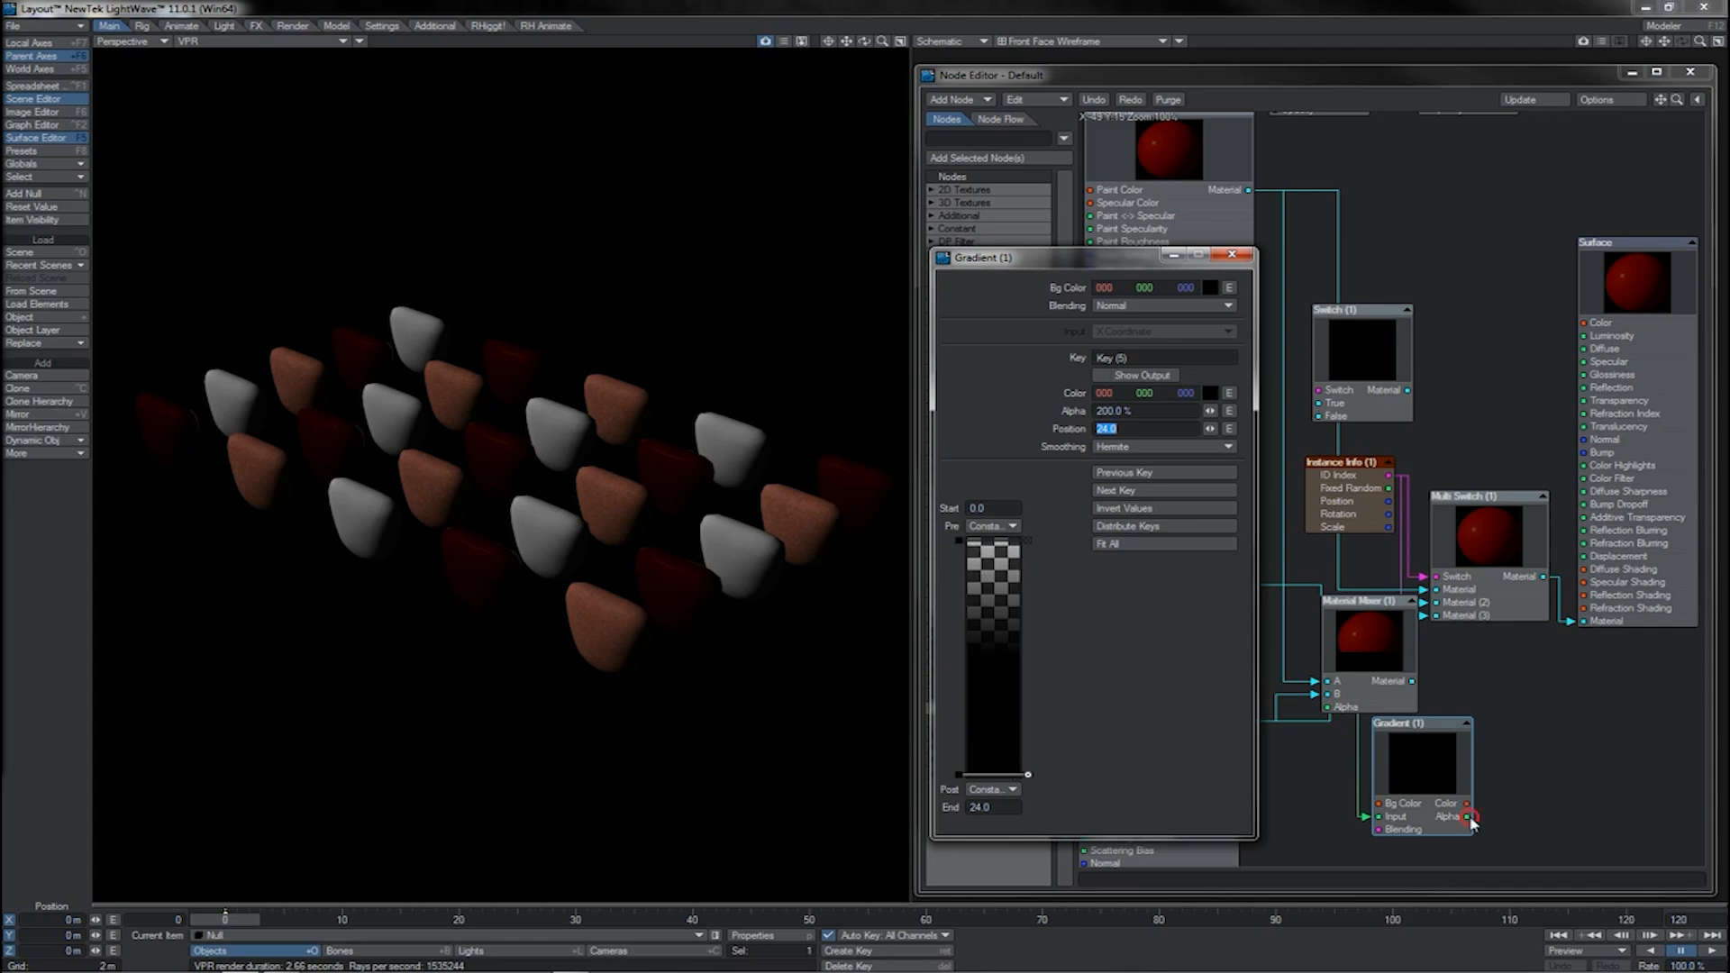
left_click_drag(1467, 817, 1436, 602)
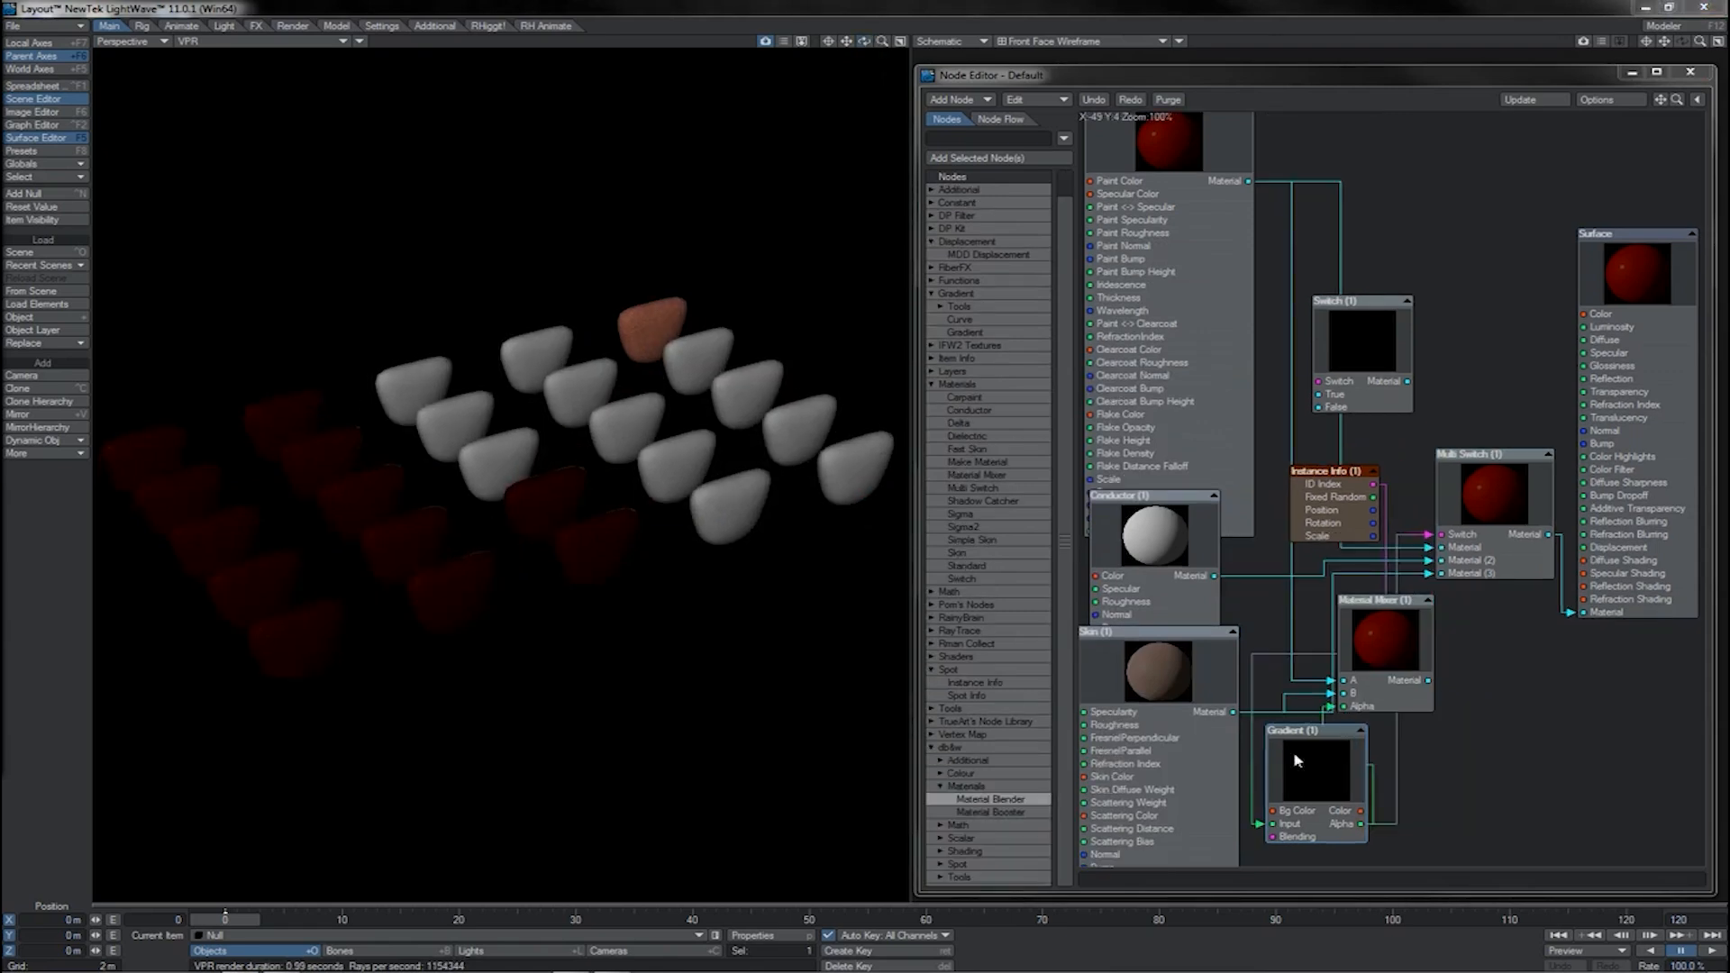
Add a key near the middle of the Gradient node's ramp and set its alpha to 100%.
double_click(1298, 761)
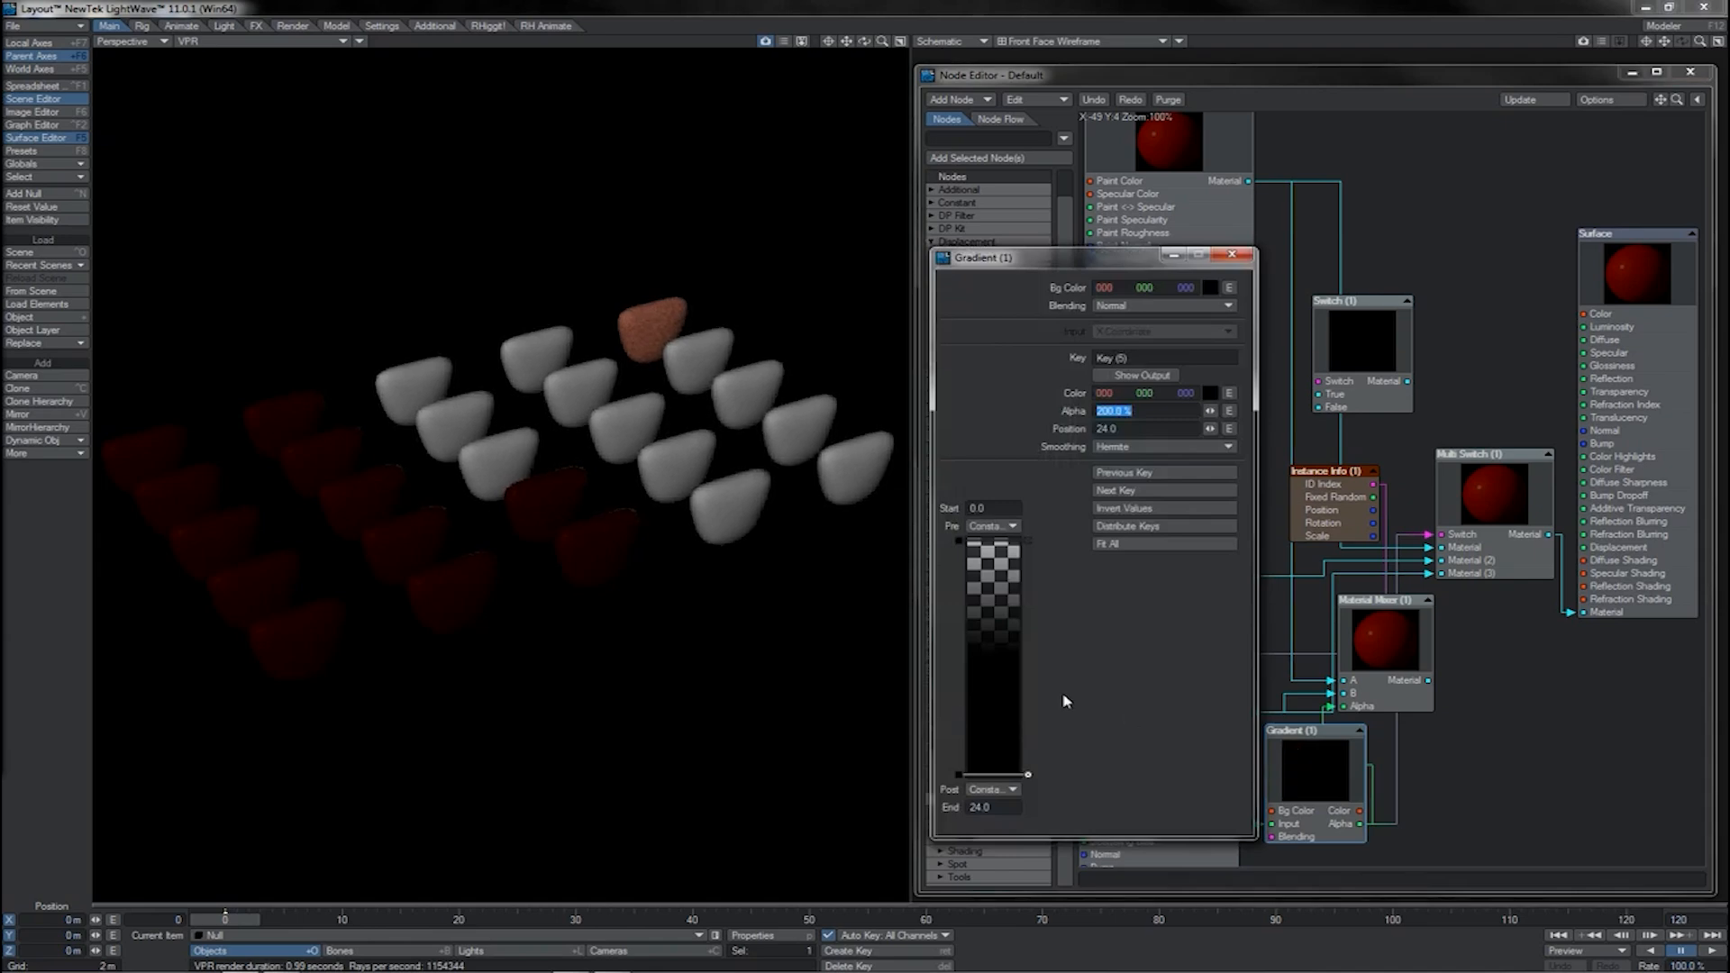
left_click(984, 651)
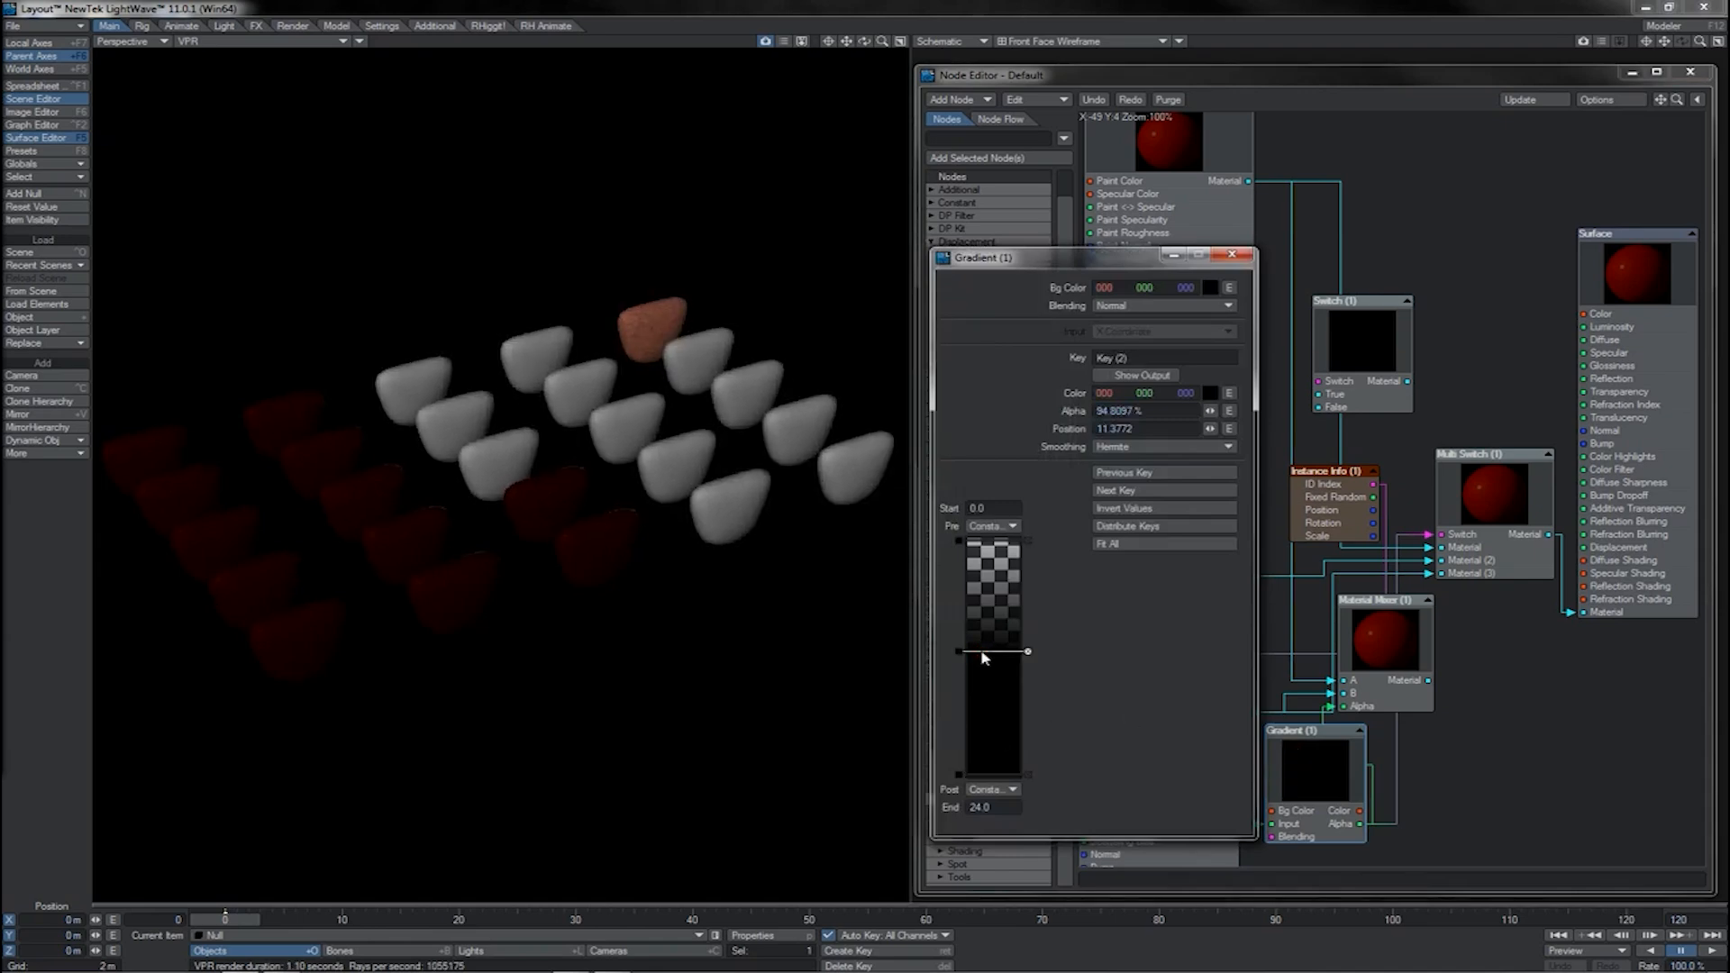
left_click(1146, 408)
type("100")
key("Tab")
Reposition the gradient's 100% key to about 7.64 and move the end key to an earlier position.
left_click_drag(958, 651, 957, 604)
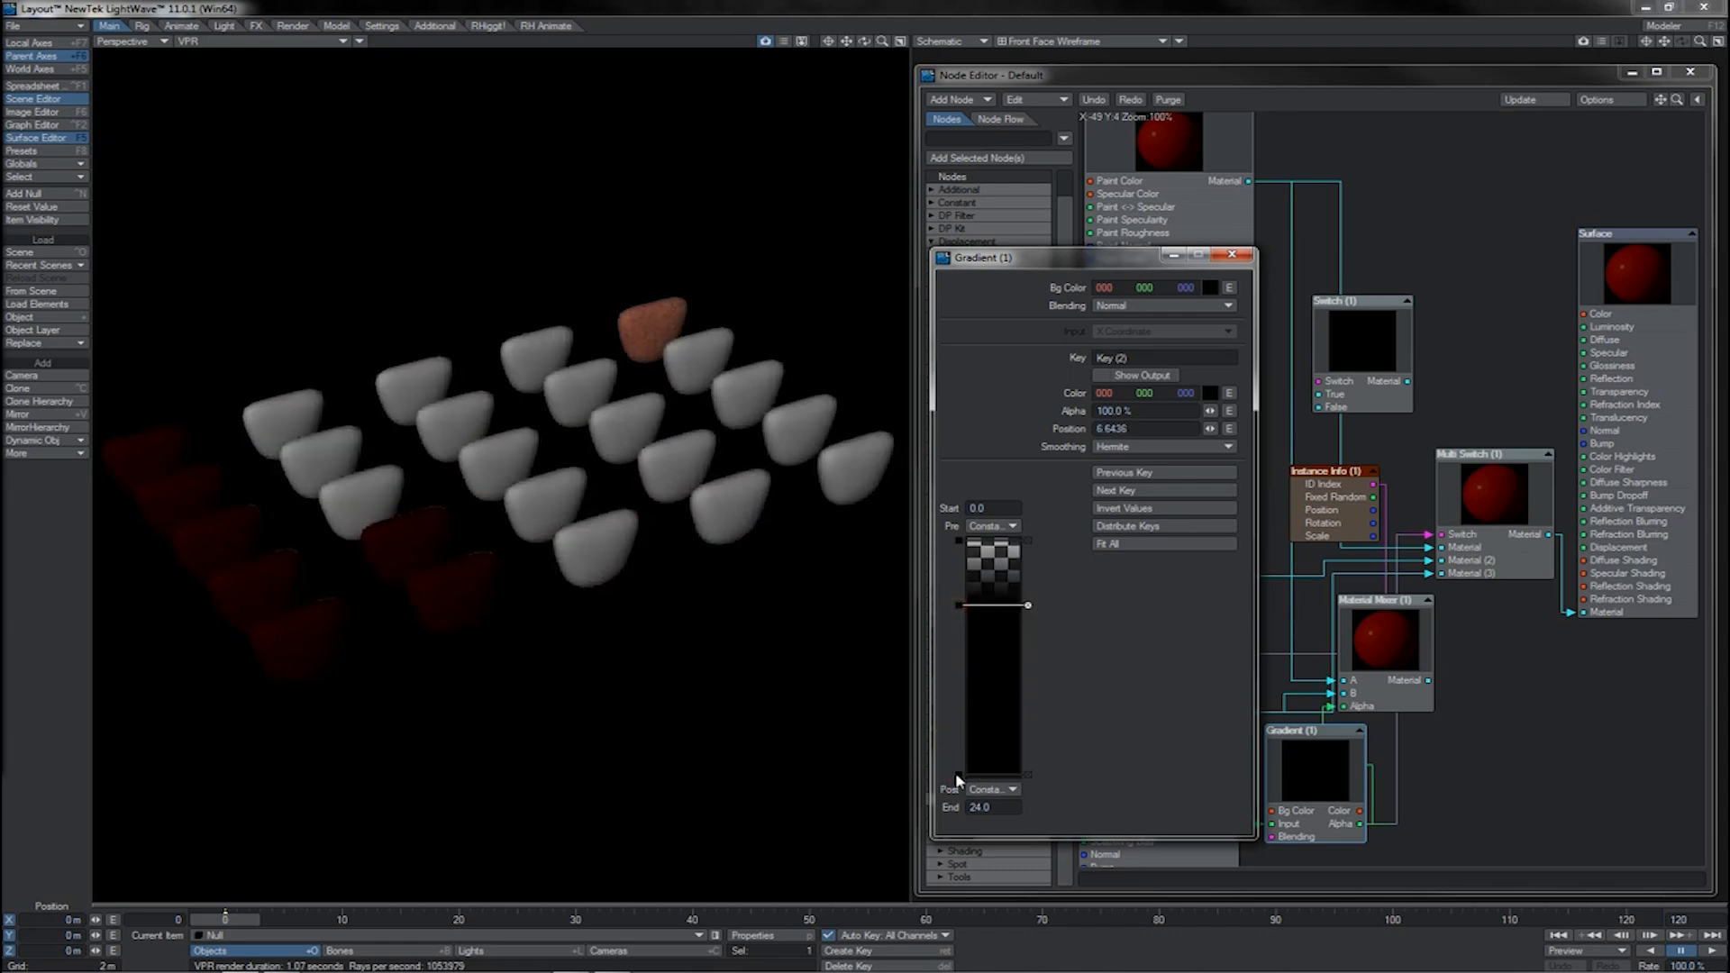
left_click_drag(957, 775, 954, 703)
left_click_drag(958, 605, 956, 656)
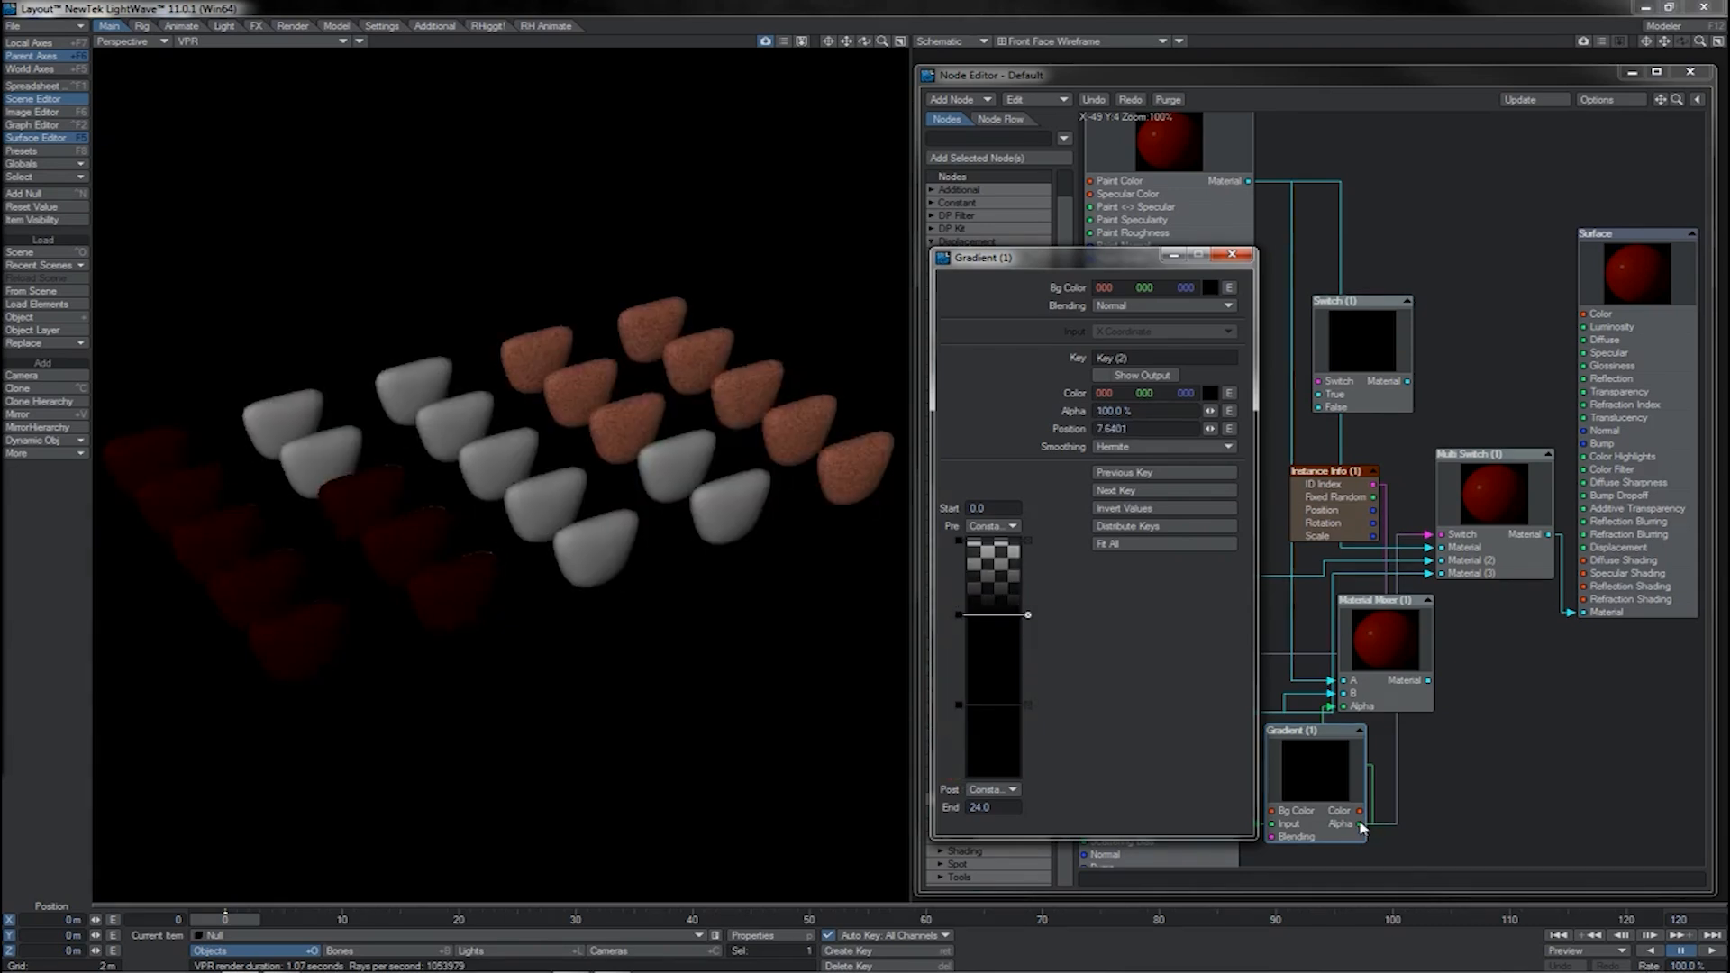
Check the Gradient settings and connect the Material Mixer's Material output to the Surface's Material input.
left_click_drag(1358, 823, 1397, 810)
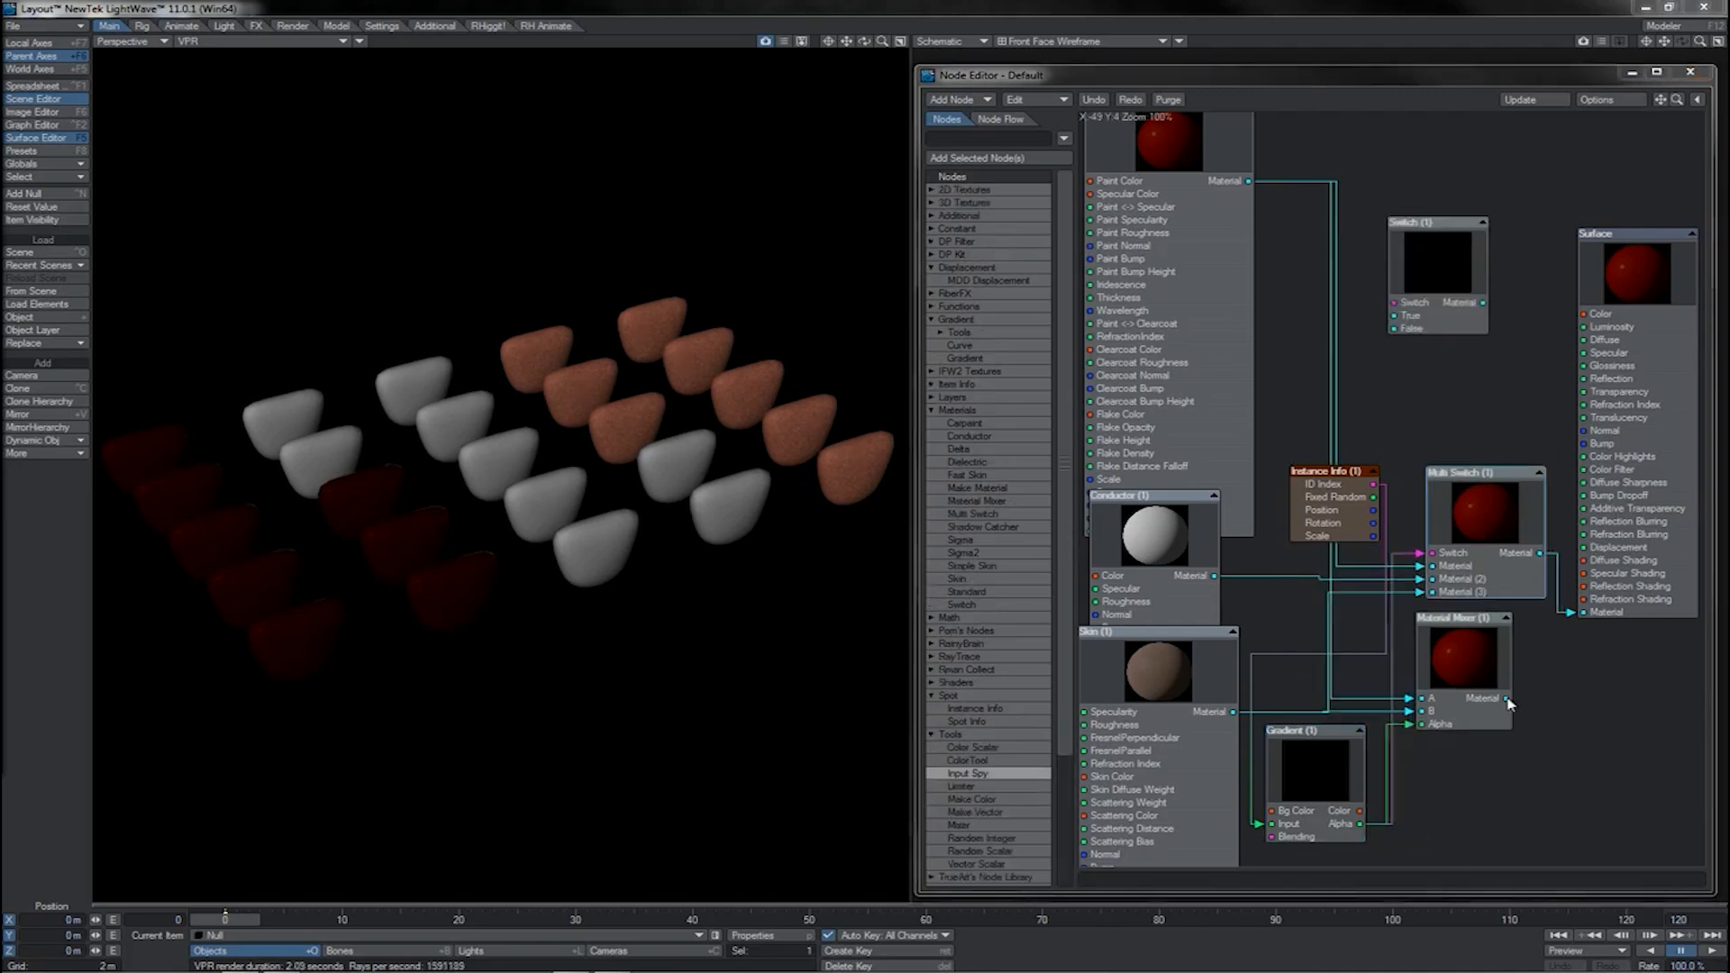
left_click_drag(1507, 699, 1558, 695)
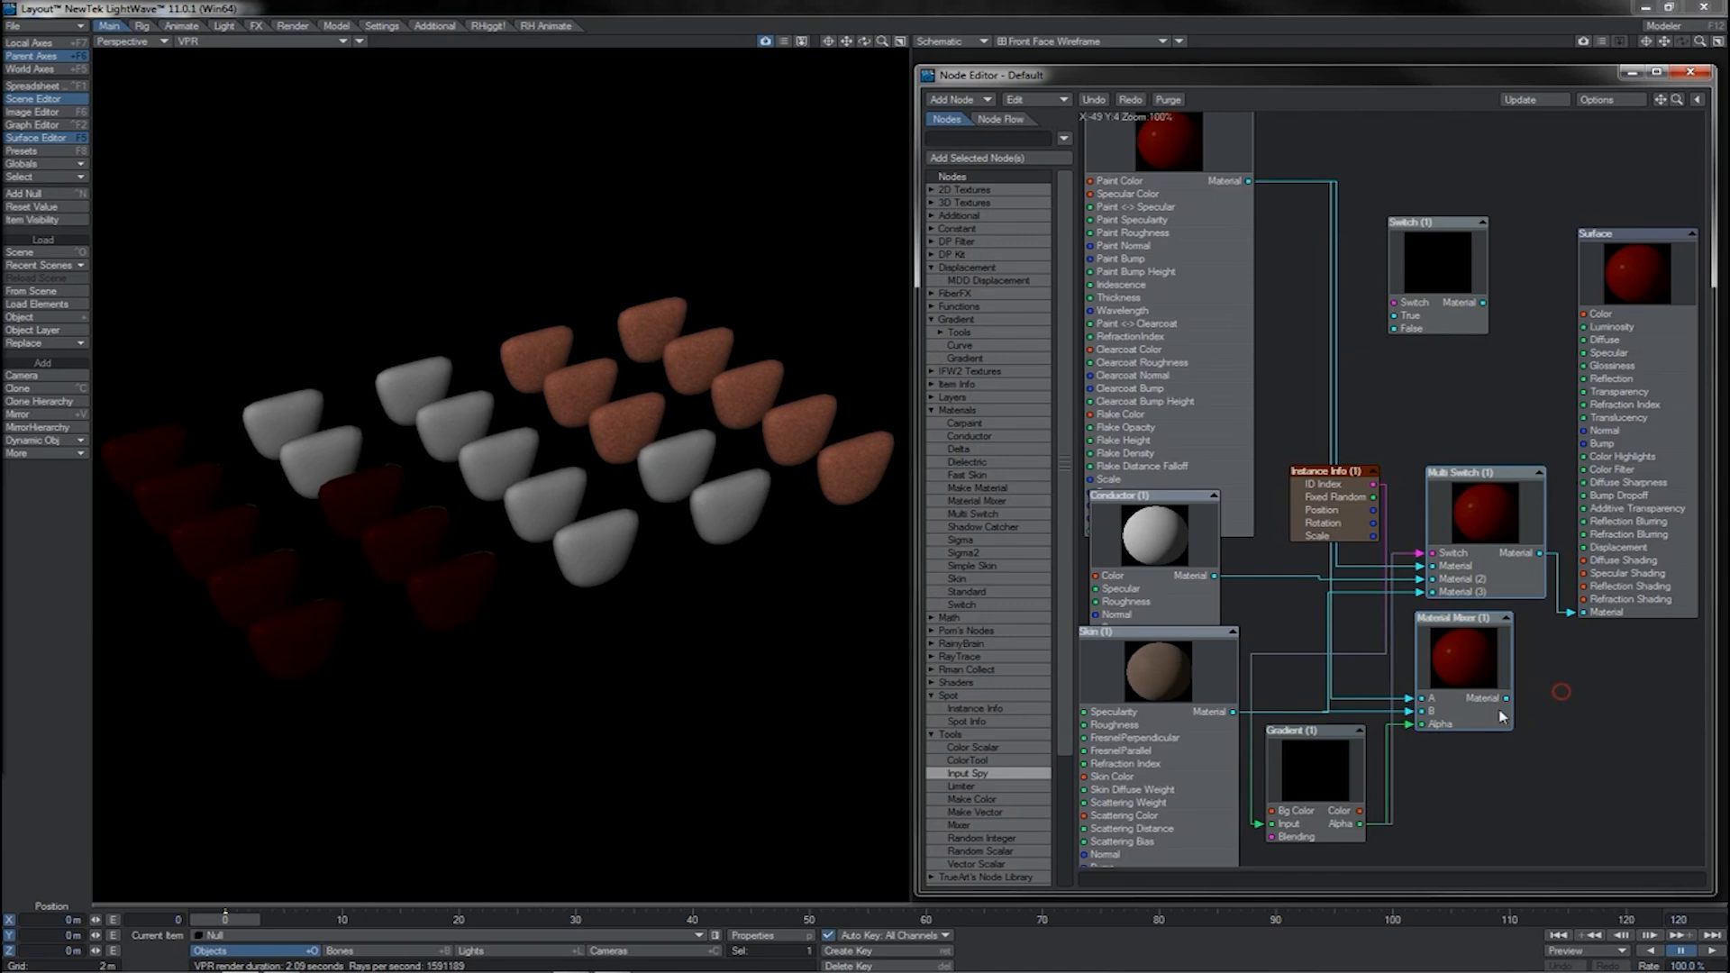
double_click(1330, 771)
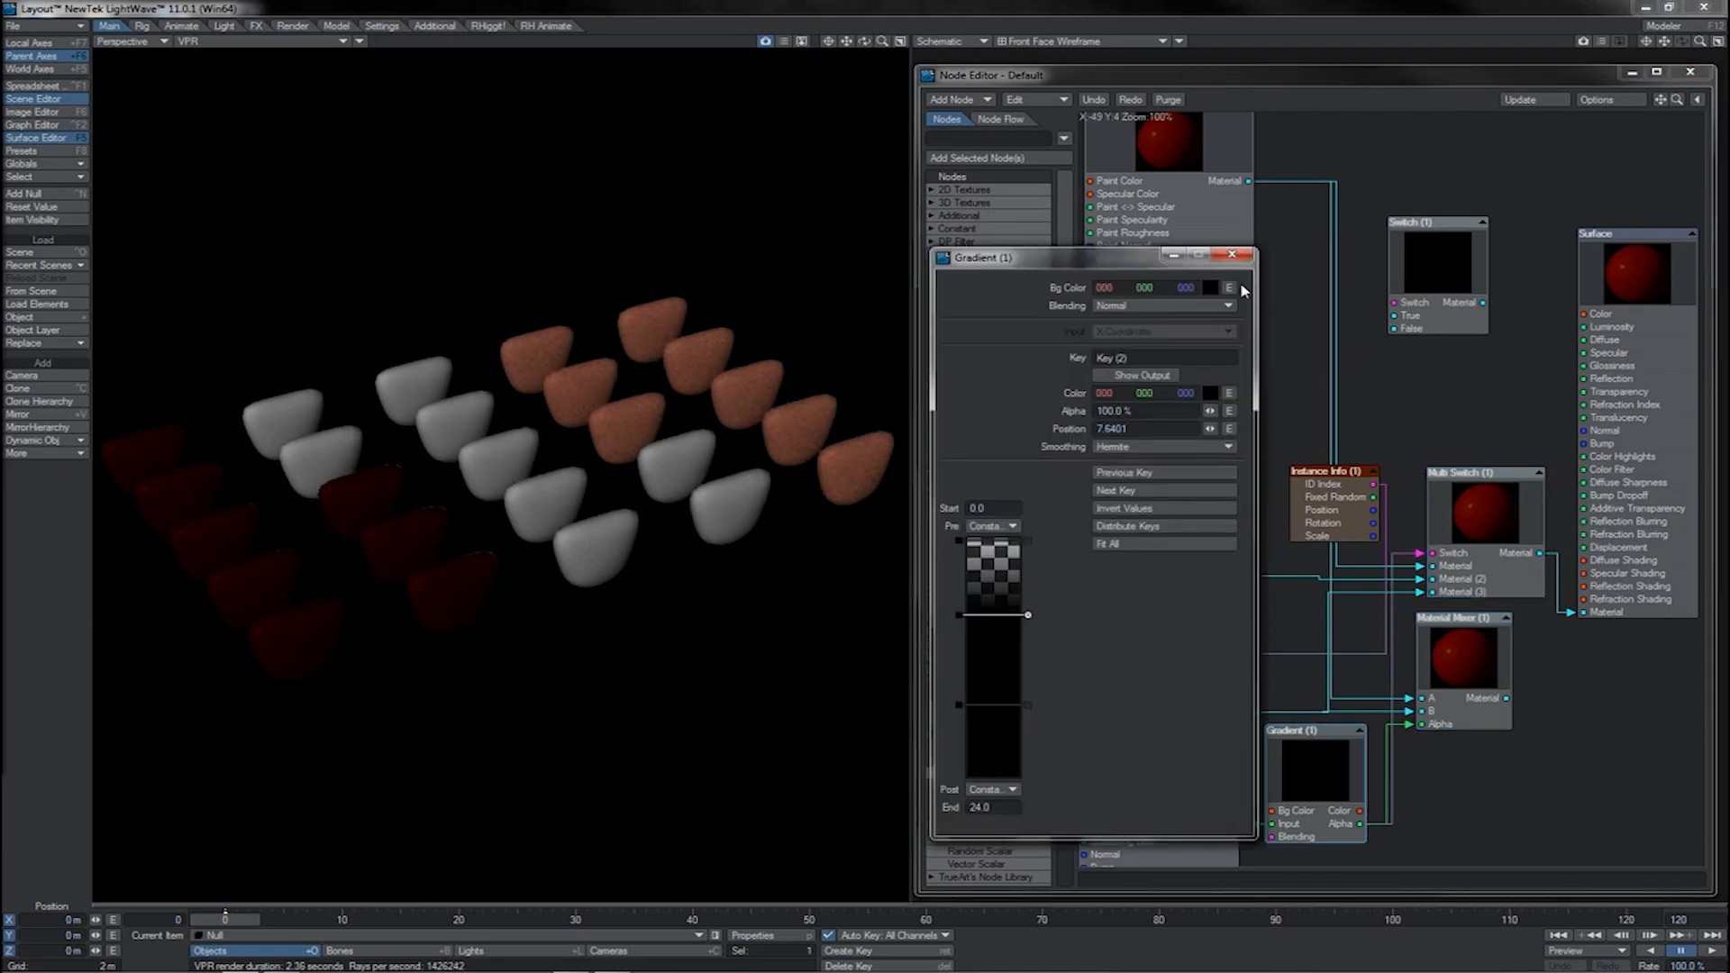
left_click(1232, 257)
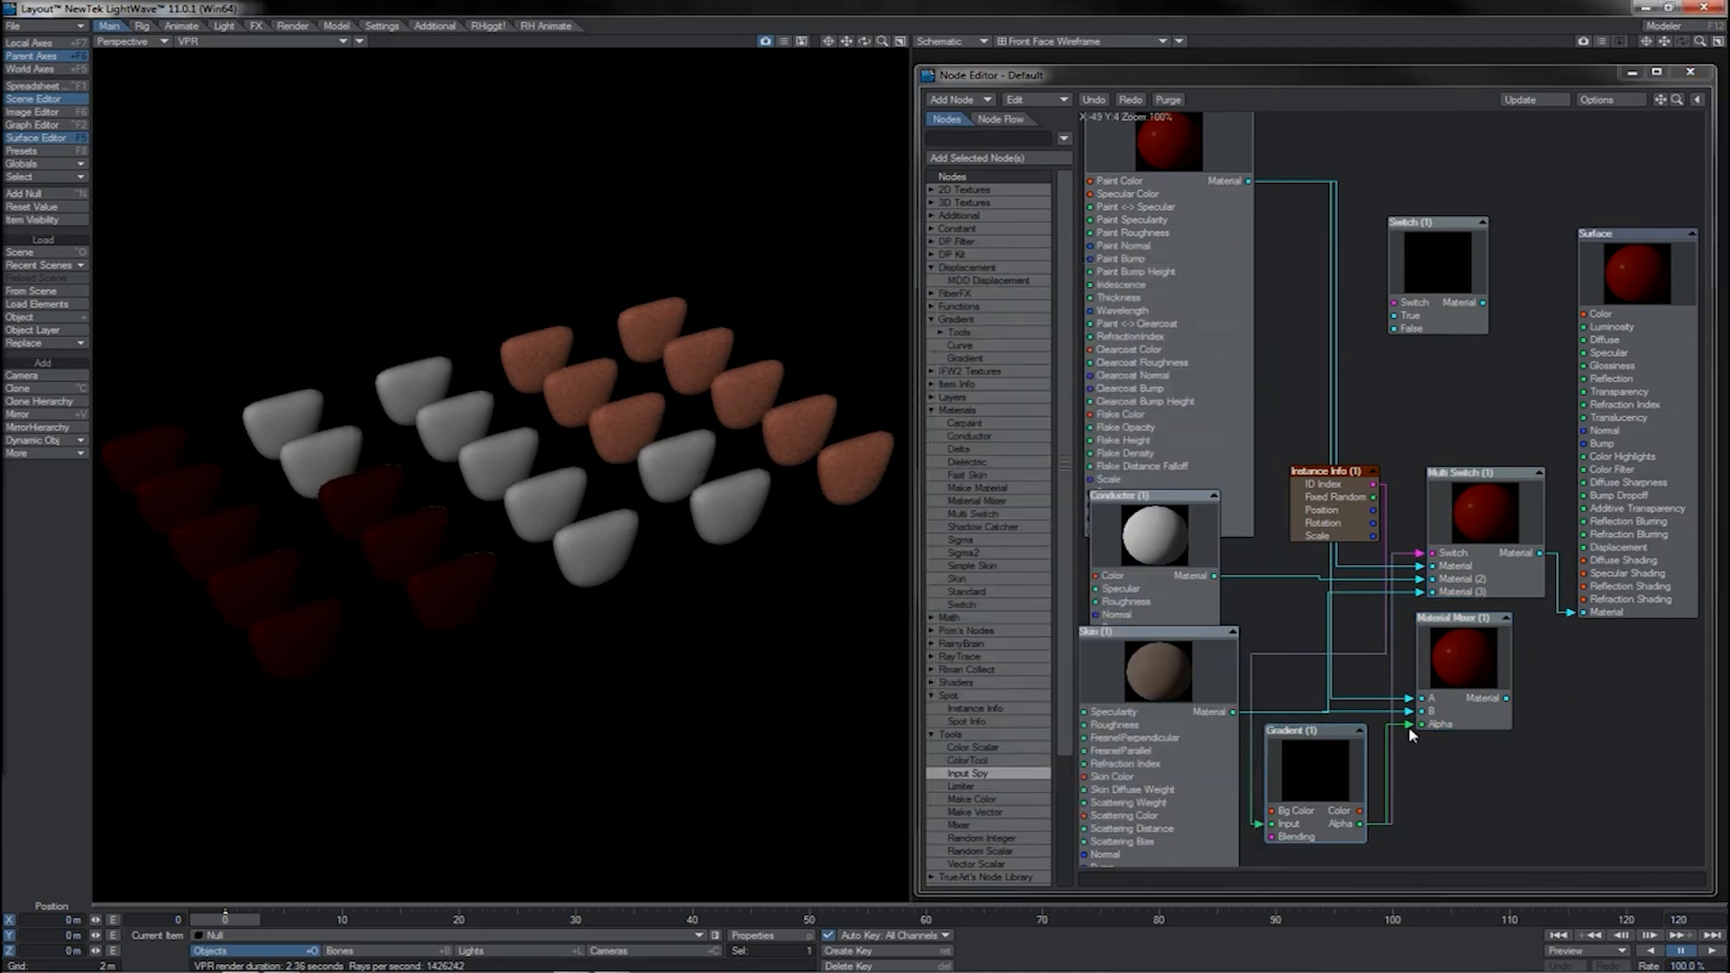
left_click_drag(1507, 698, 1572, 612)
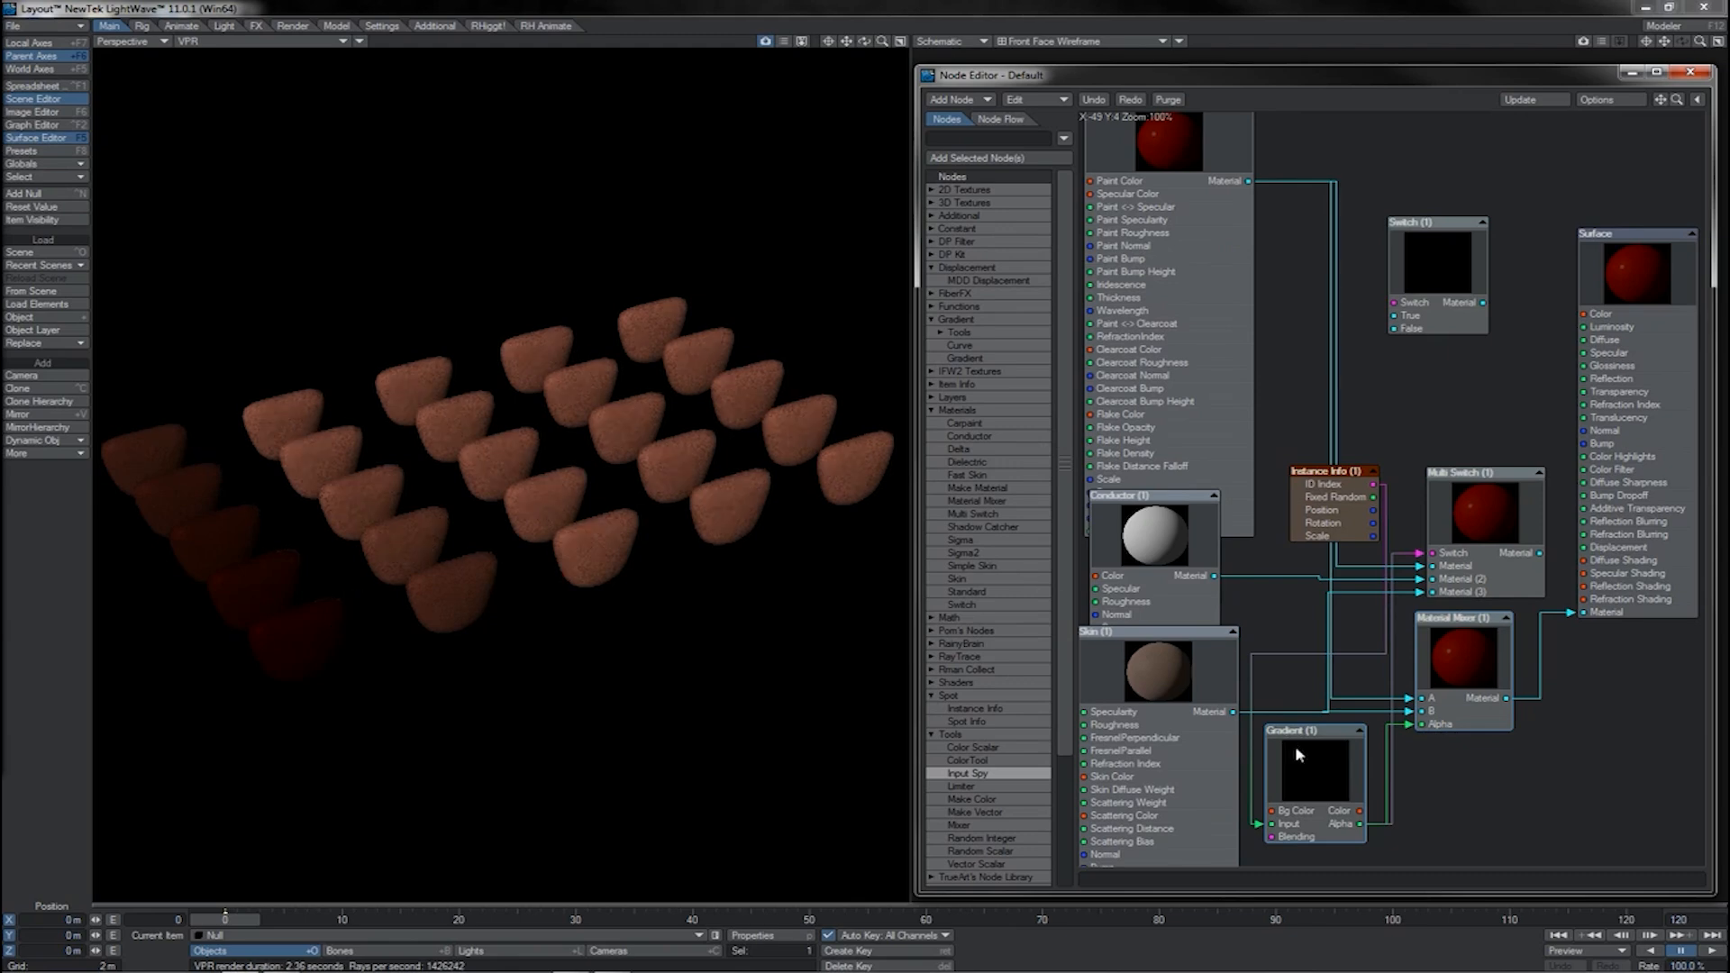
double_click(1295, 744)
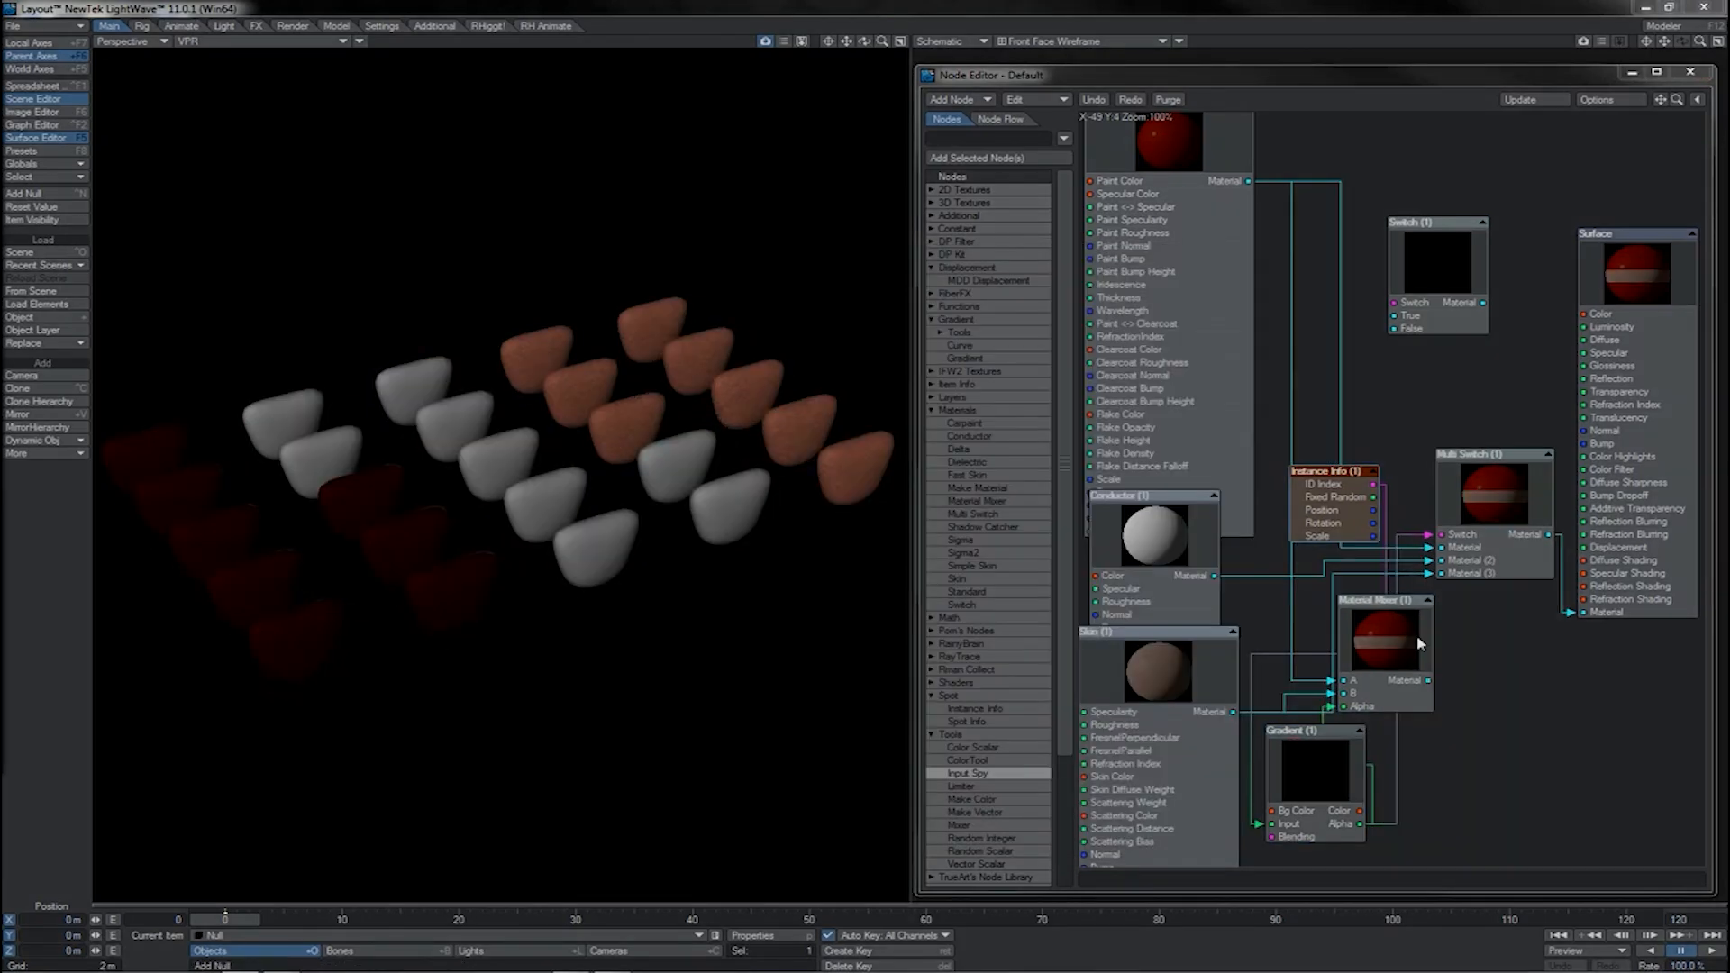
Rearrange the Material Mixer and Multi Switch nodes so the mixer sits directly beneath the Multi Switch.
left_click_drag(1418, 641, 1446, 573)
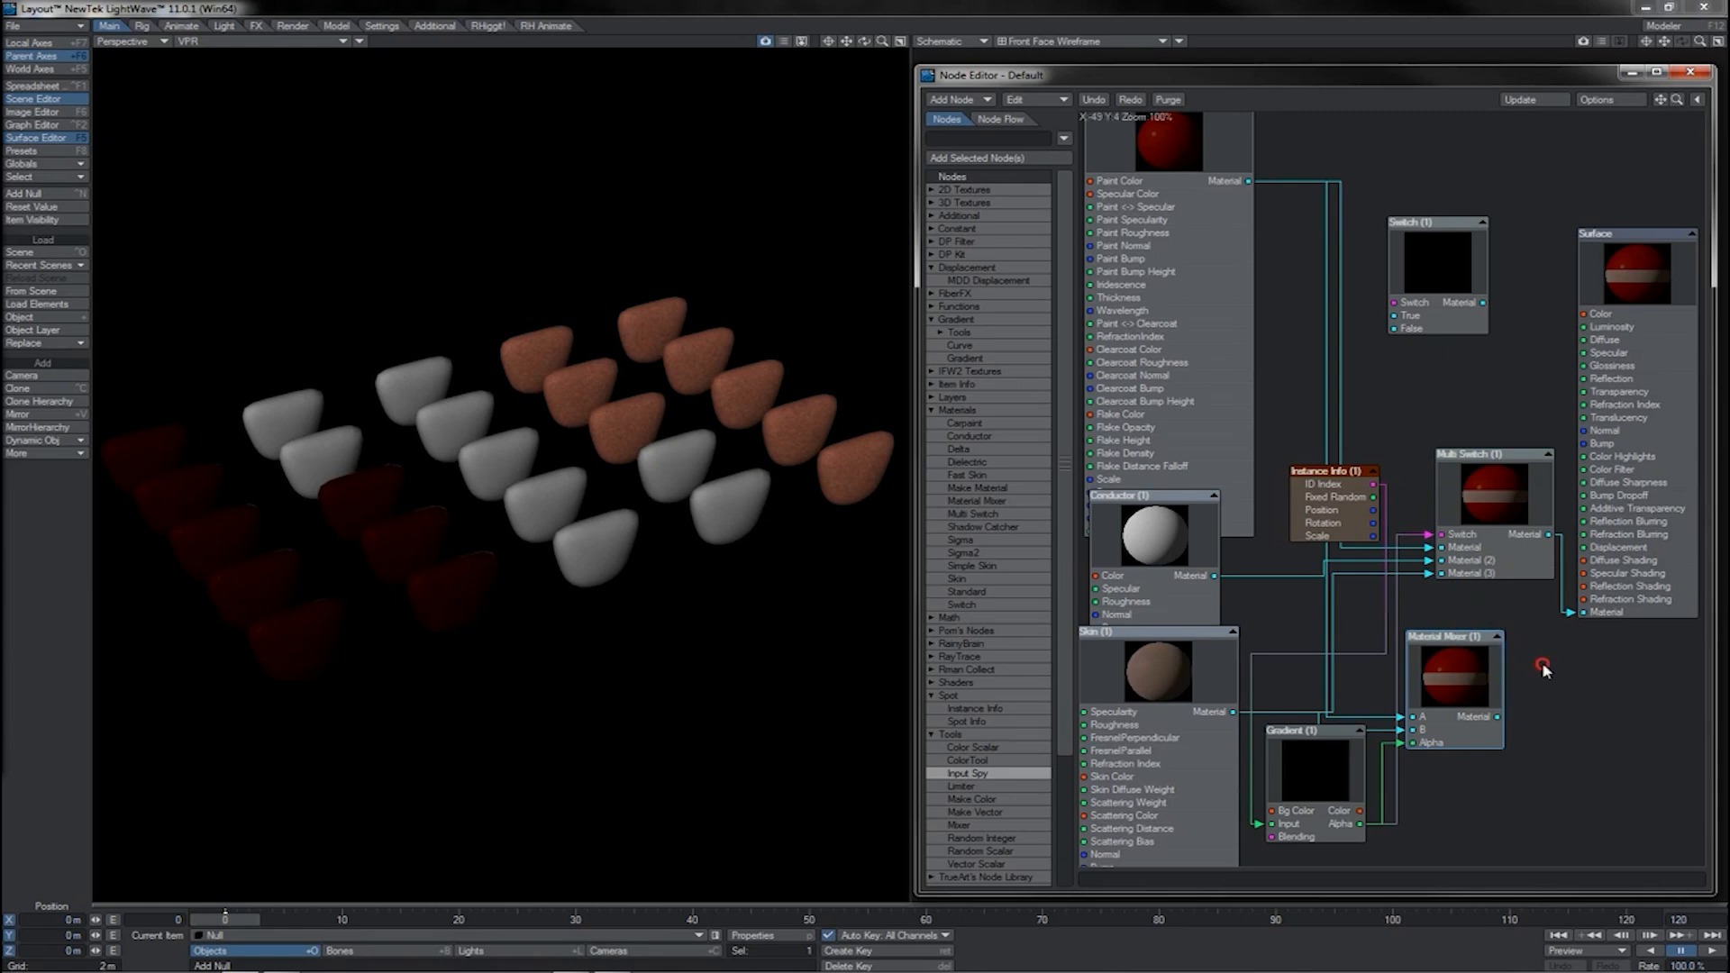
mouse_move(1432, 702)
left_mouse_down()
mouse_move(1413, 672)
mouse_move(1409, 692)
mouse_move(1438, 685)
left_mouse_up()
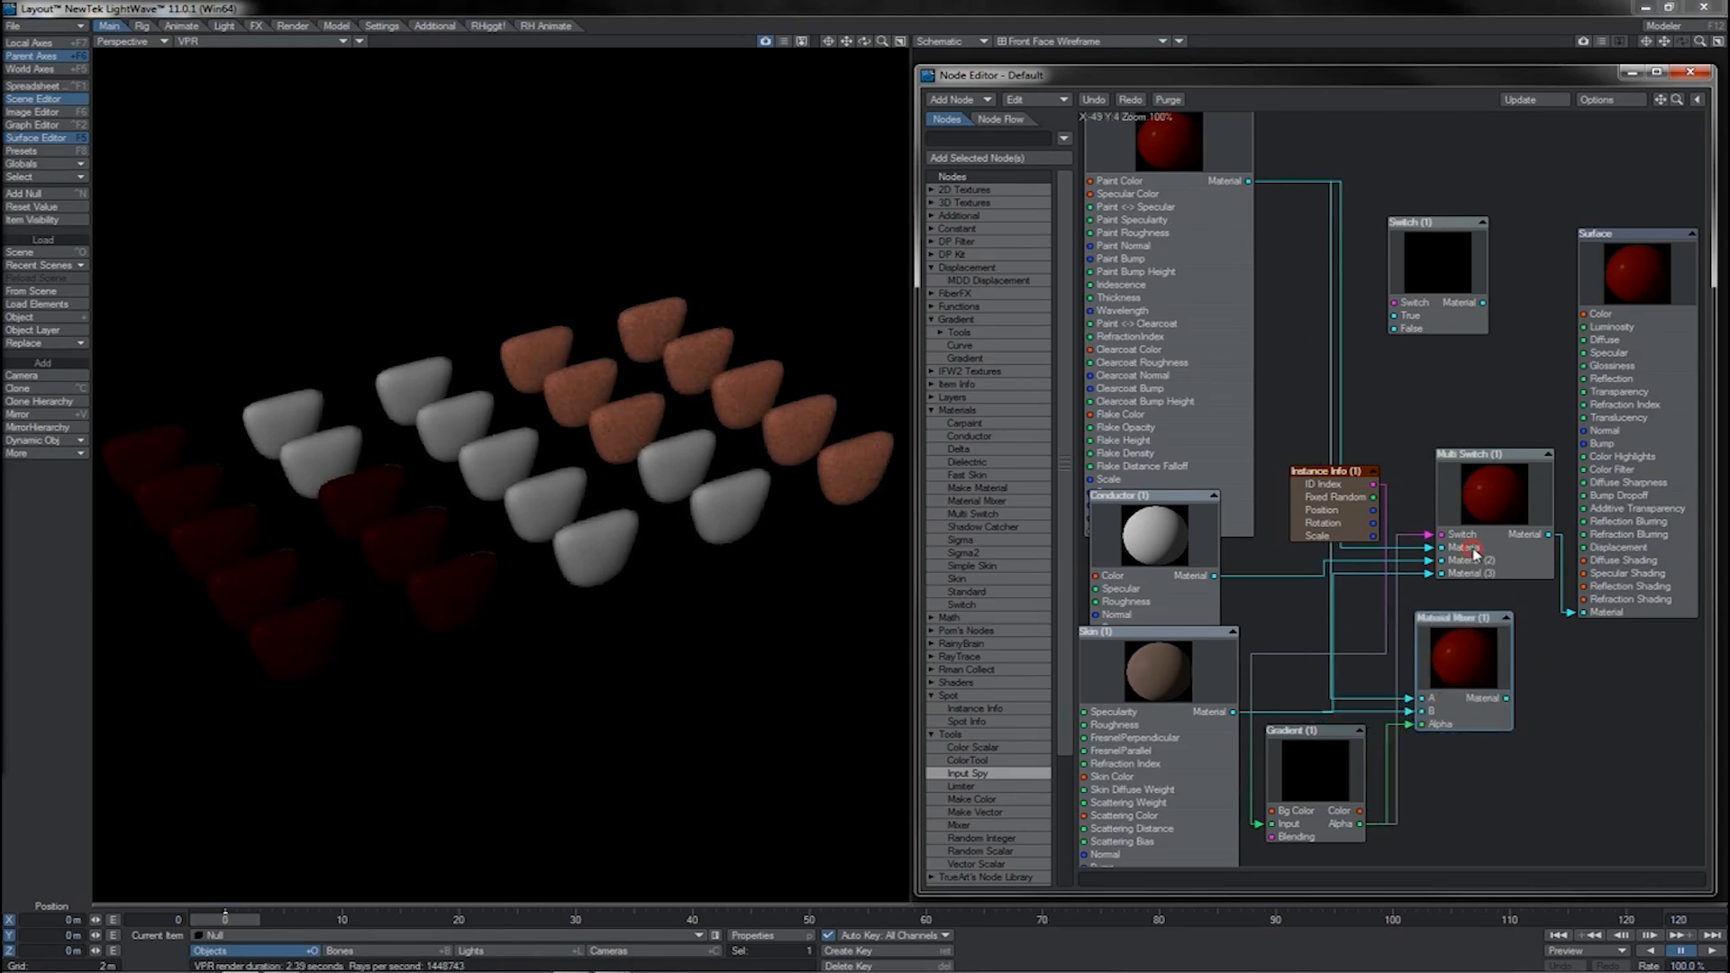
left_click_drag(1476, 556, 1467, 573)
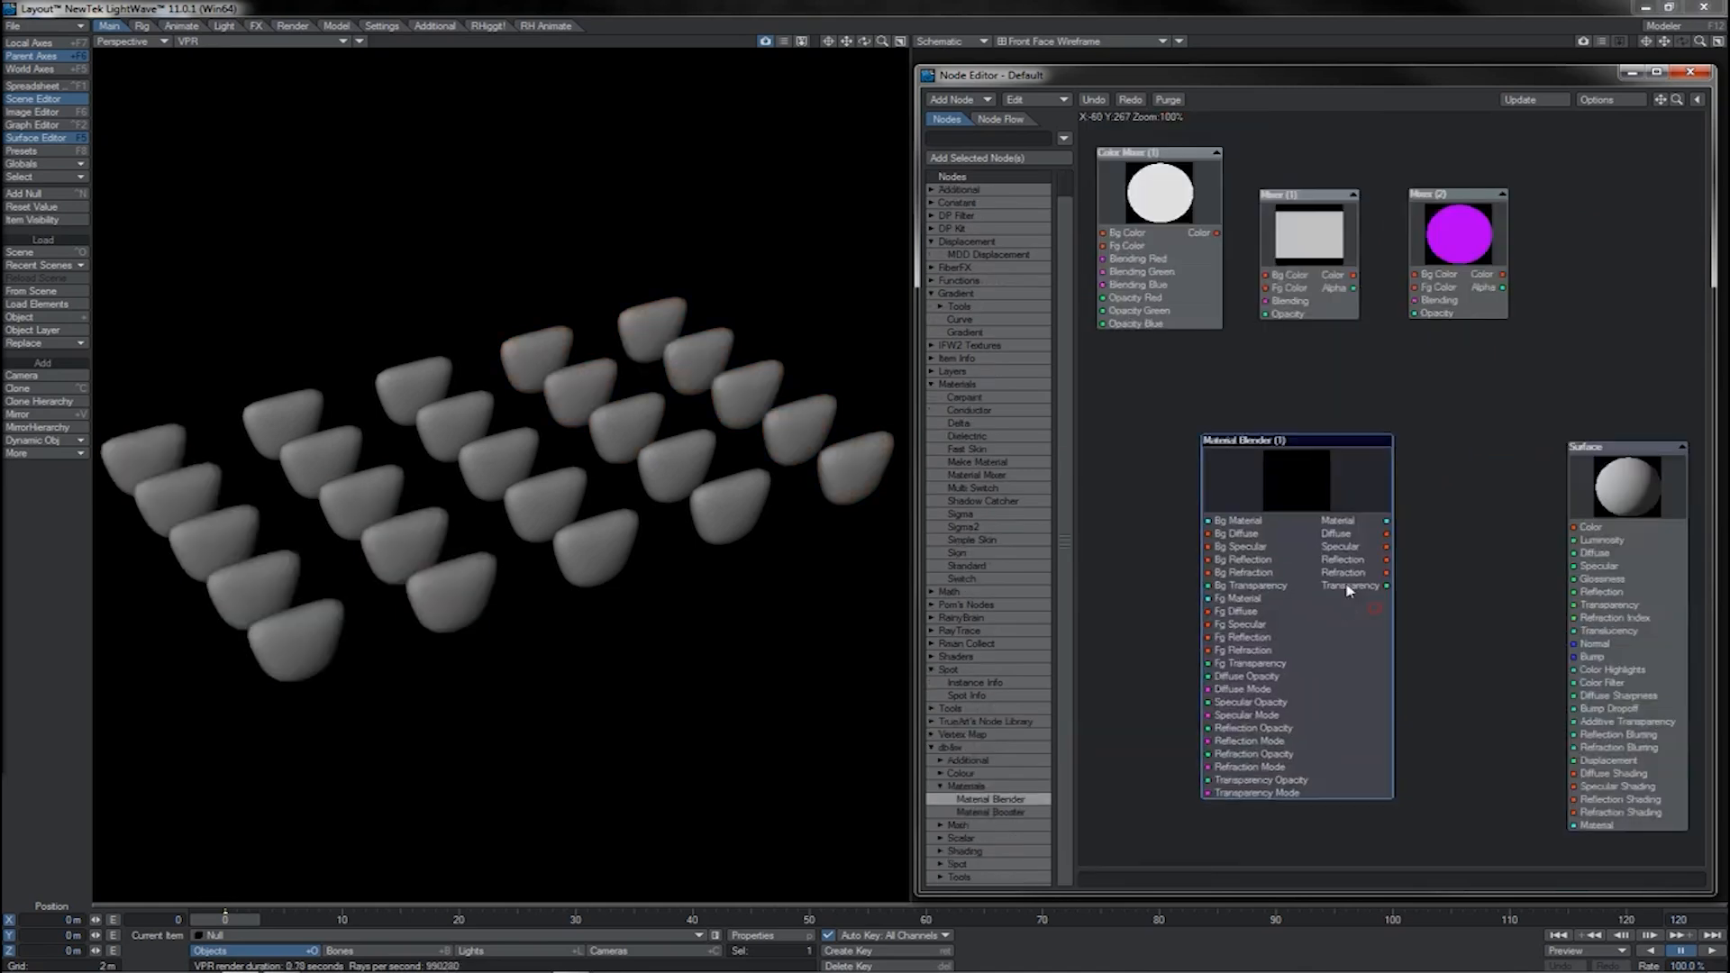
Move the Material Blender node slightly closer to the Surface node and select the Color Mixer and both Mixer nodes.
left_click_drag(1346, 613, 1300, 519)
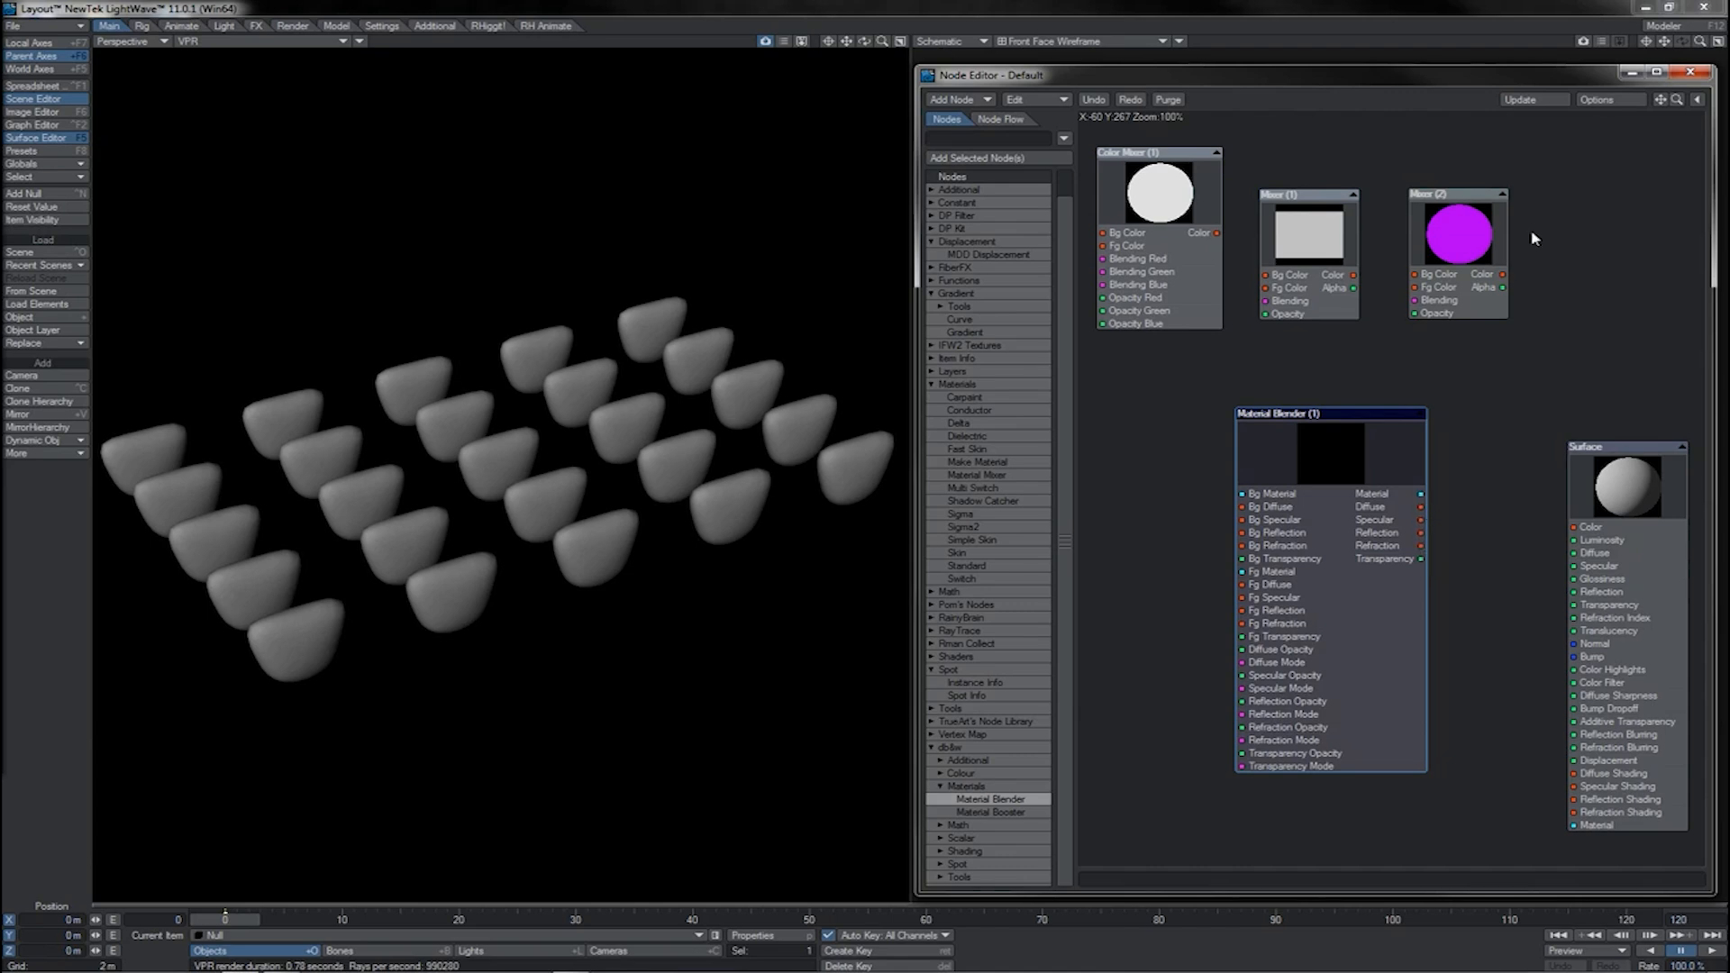
left_click_drag(1532, 236, 1152, 568)
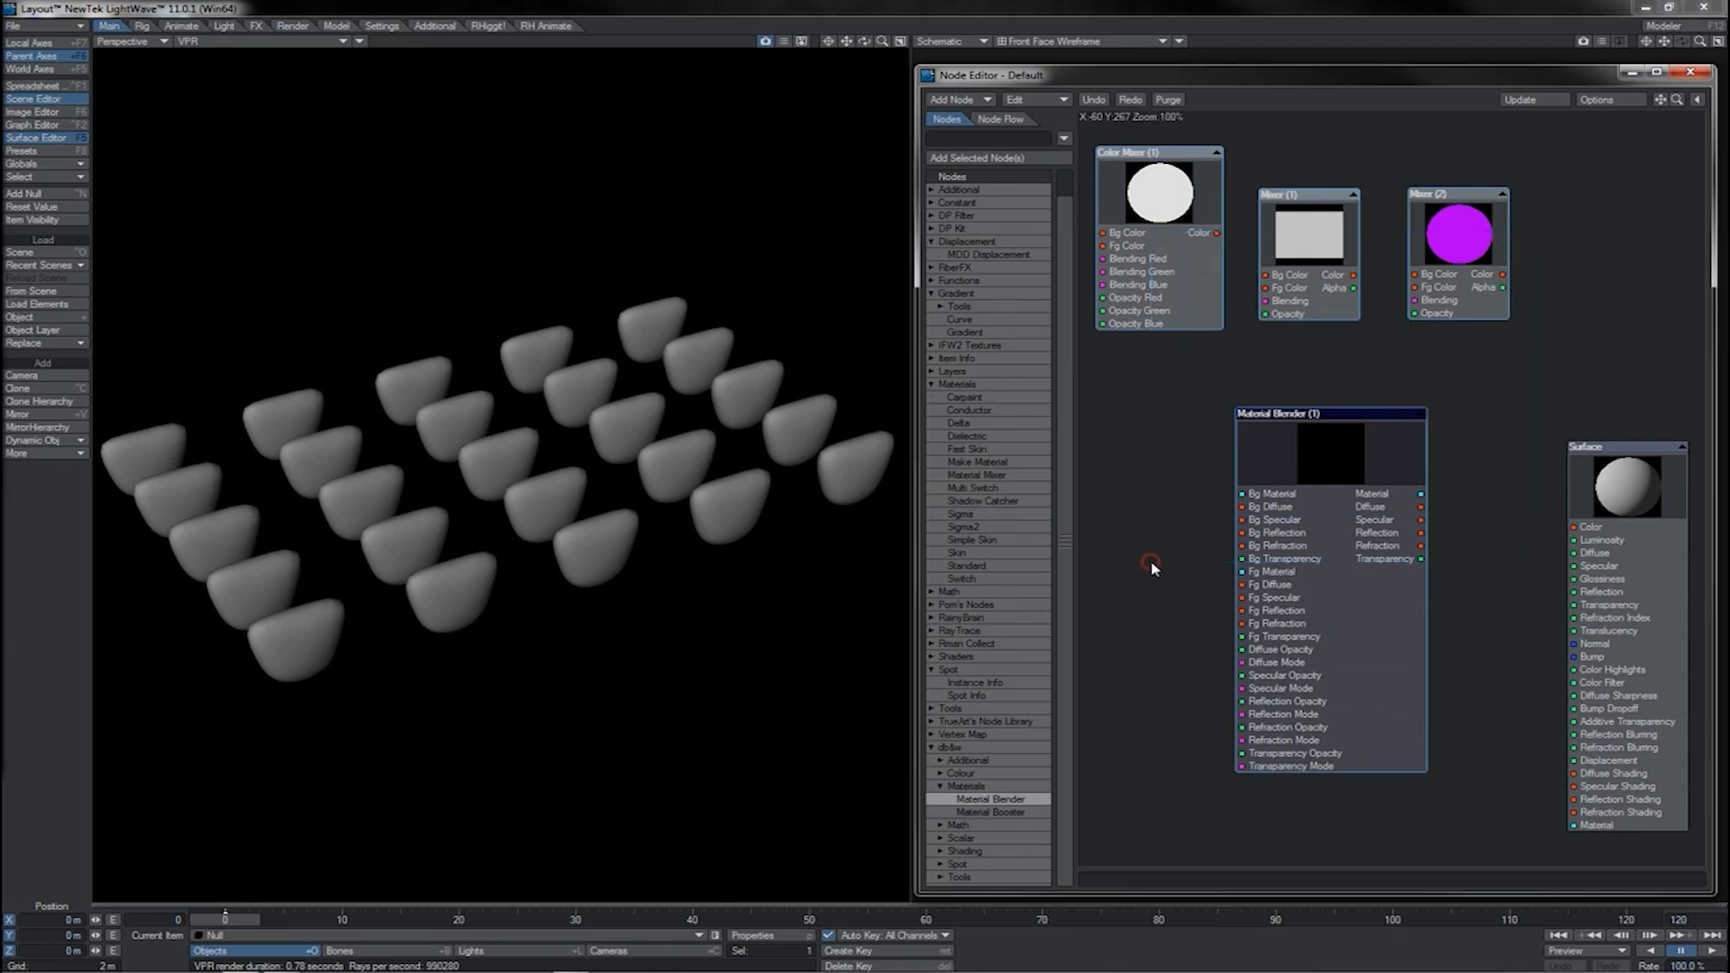